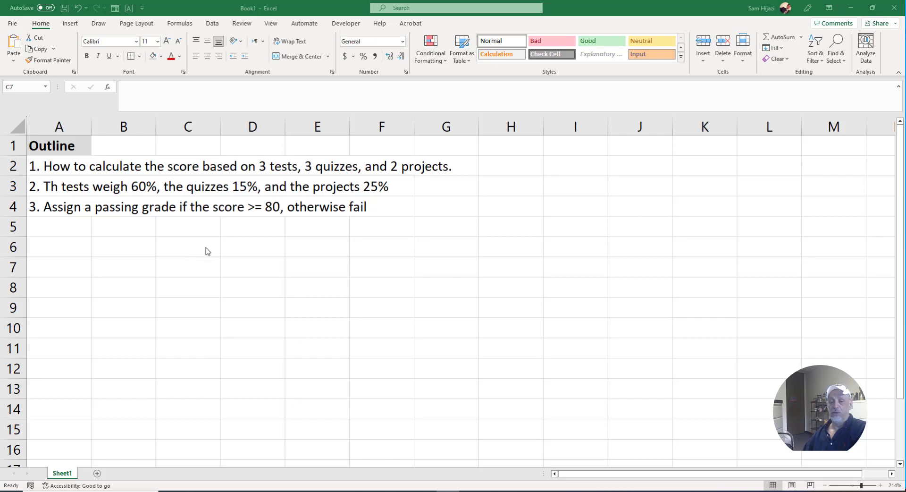
Step: Enter the column header Name in cell B6
left_click(207, 249)
mouse_move(221, 276)
left_mouse_down()
mouse_move(232, 274)
mouse_move(210, 265)
left_mouse_up()
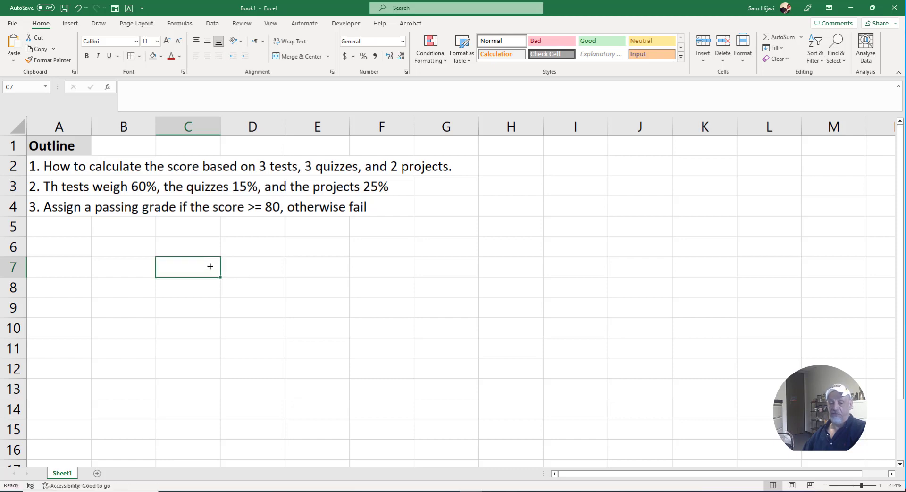
left_click(203, 250)
left_click(134, 244)
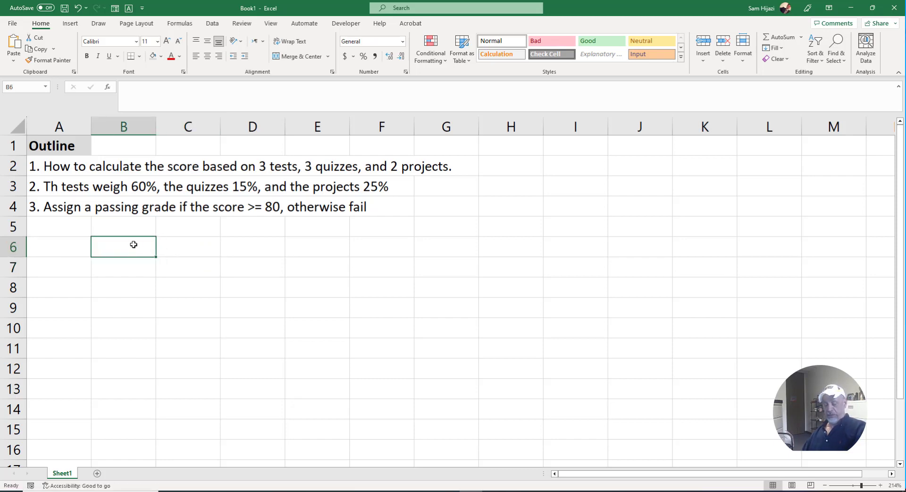
type("NM")
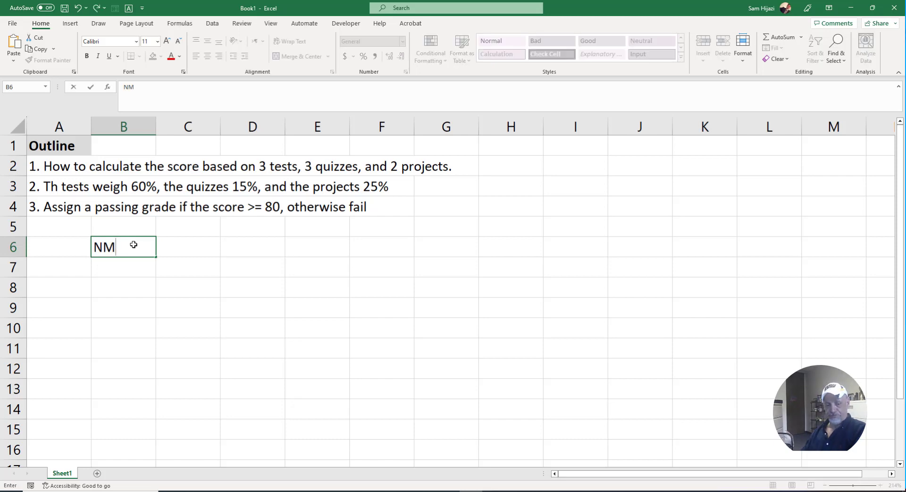
key("BackSpace")
type("AM")
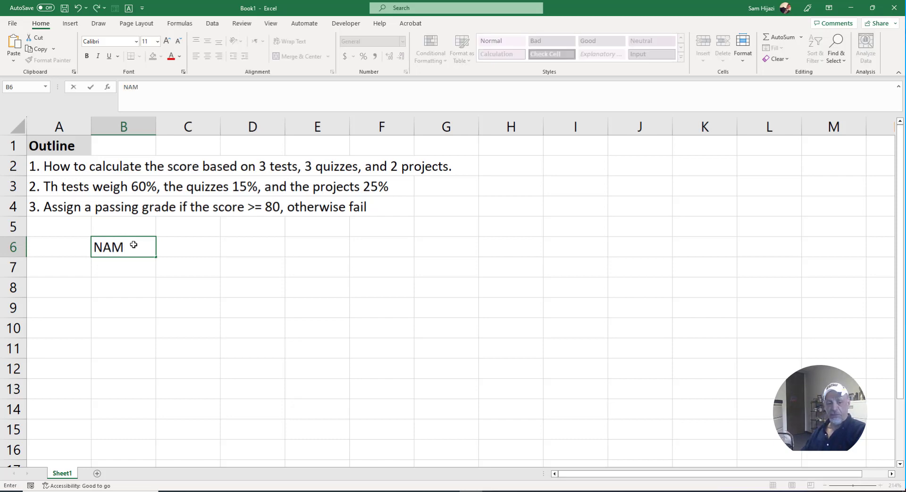
key("BackSpace")
key("BackSpace")
type("ame")
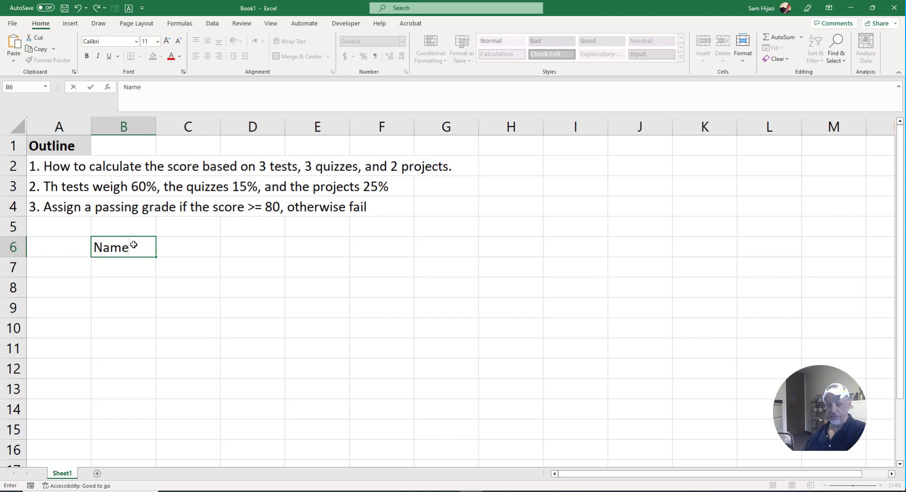
key("Return")
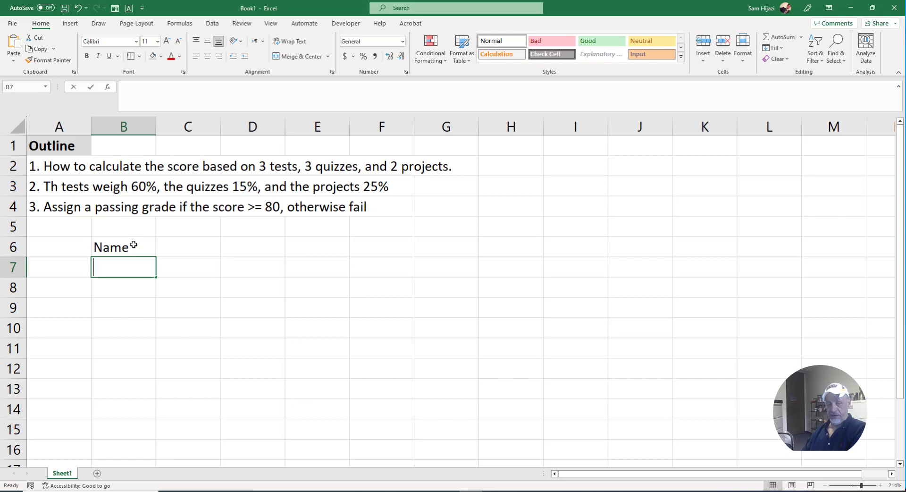
Step: Enter the three students' first names under the Name header in cells B7 to B9
type("John")
key("Return")
type("Suzy")
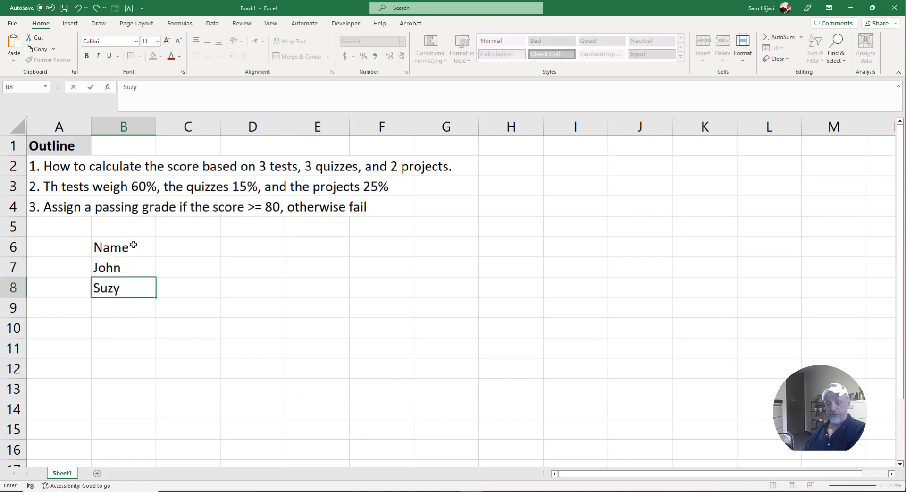
key("Return")
type("Mary")
key("Return")
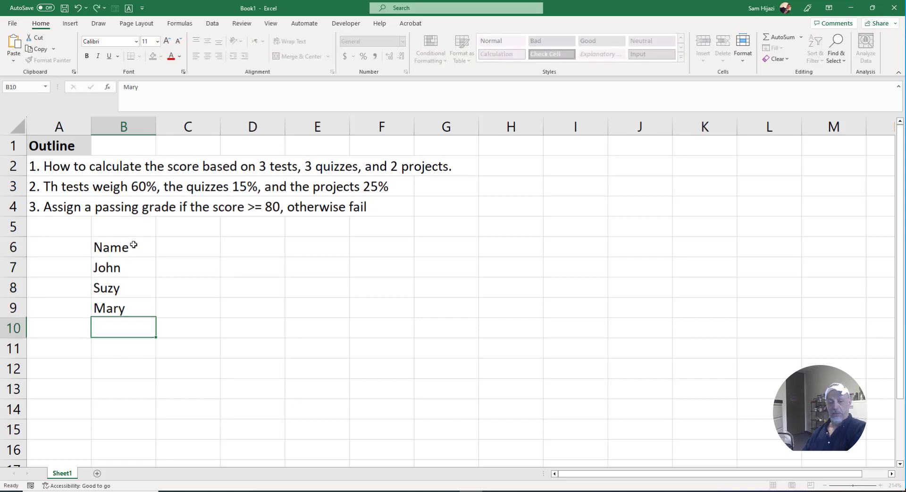
Step: Enter the header Test01 in cell C6 and fill the series across to Test03 in E6
left_click(173, 245)
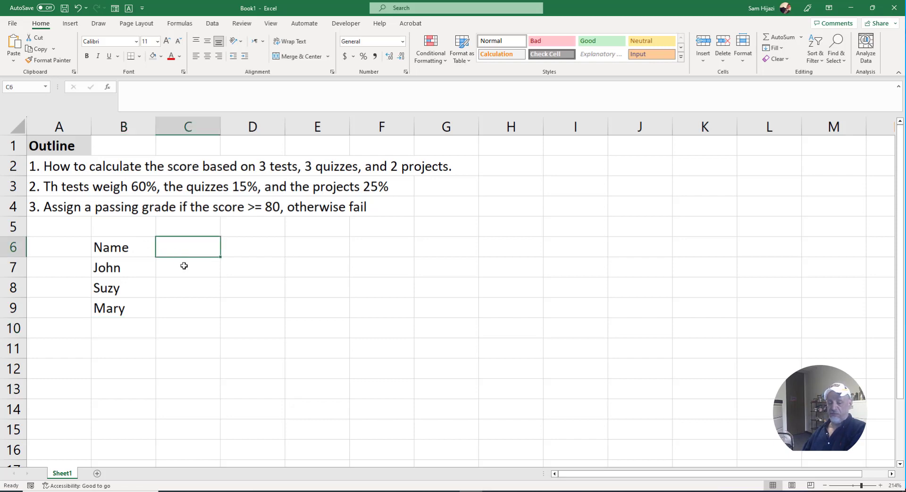
type("tes")
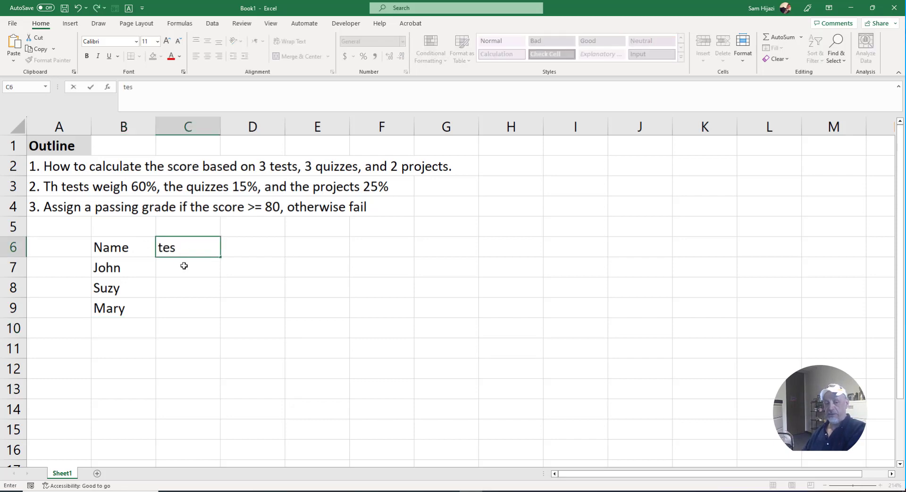
key("BackSpace")
key("BackSpace")
key("BackSpace")
type("Test")
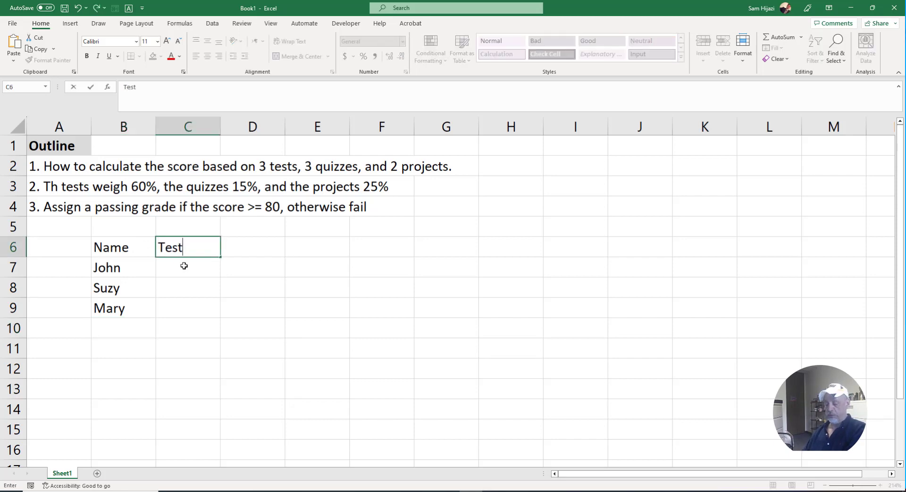
type("01")
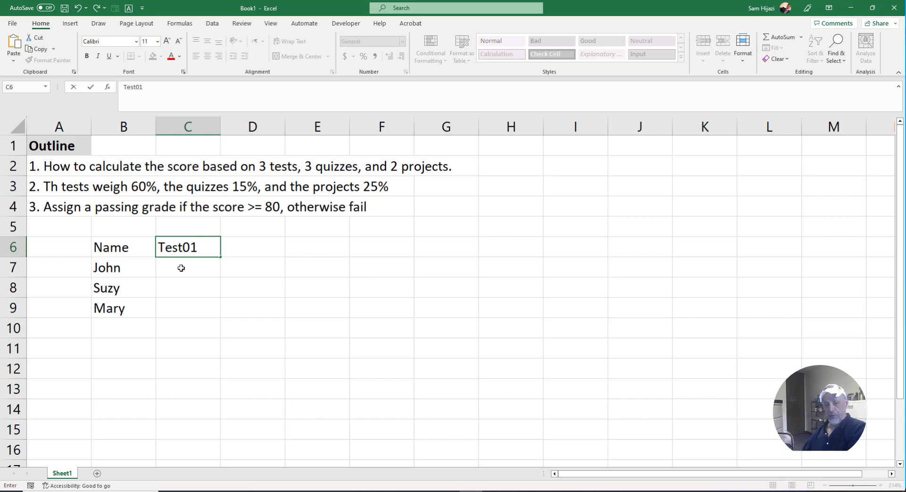
key("Return")
left_click(192, 246)
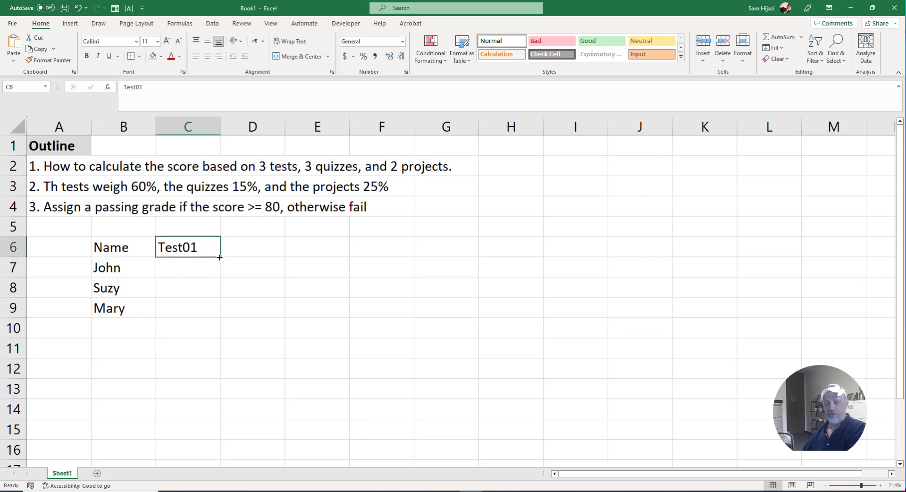
left_click_drag(220, 257, 333, 255)
Step: Enter the header Quiz01 in cell F6 and fill the series across to Quiz03 in H6
left_click(378, 245)
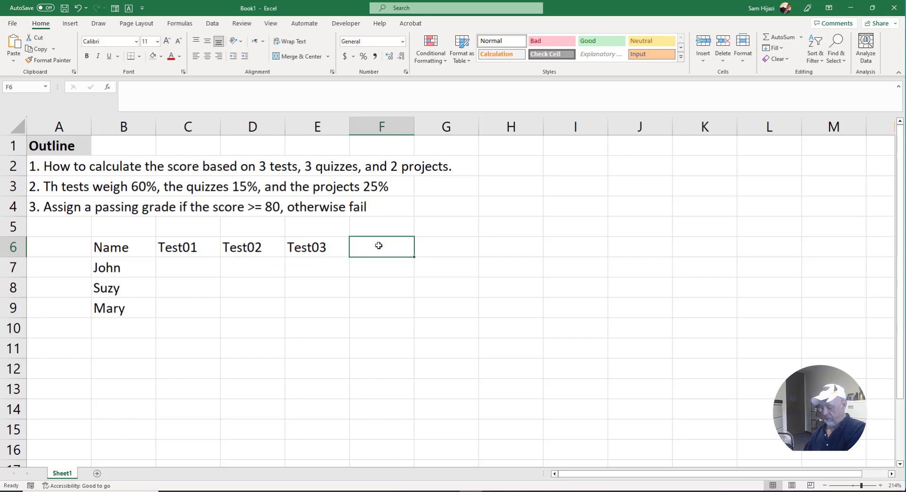
type("Quiz")
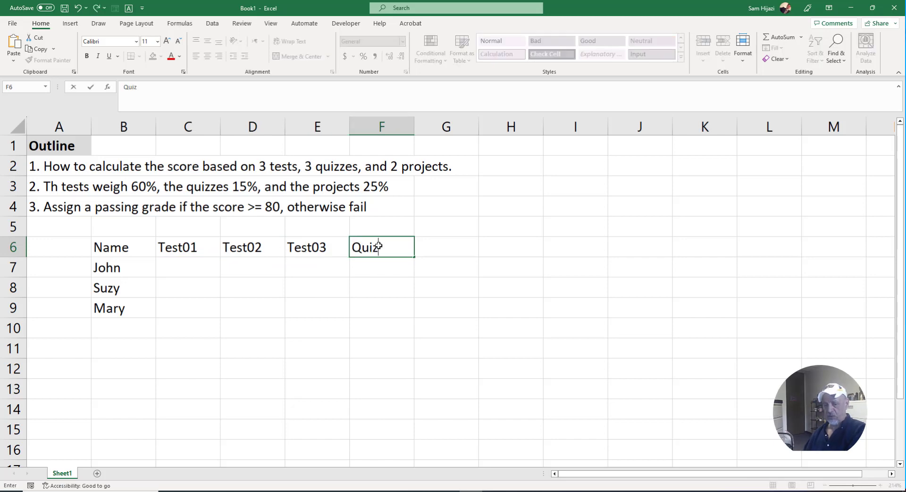
type("9")
key("BackSpace")
type("01")
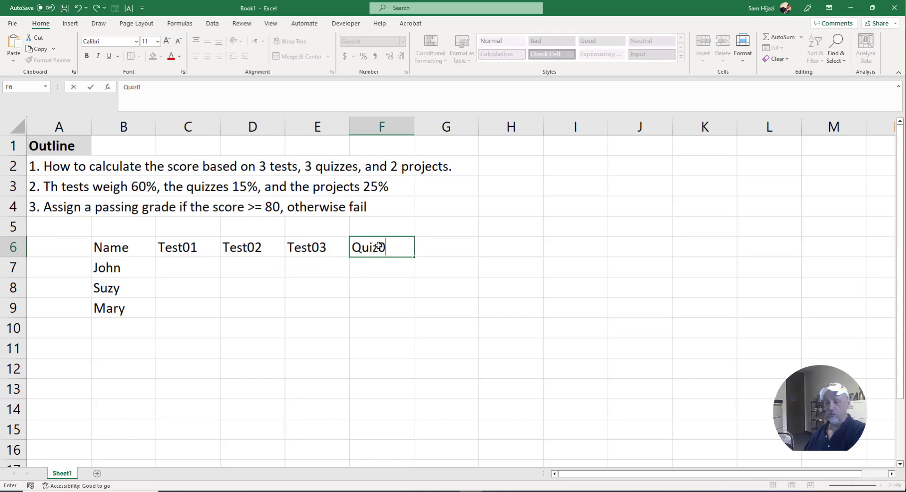
left_click(370, 279)
left_click(381, 246)
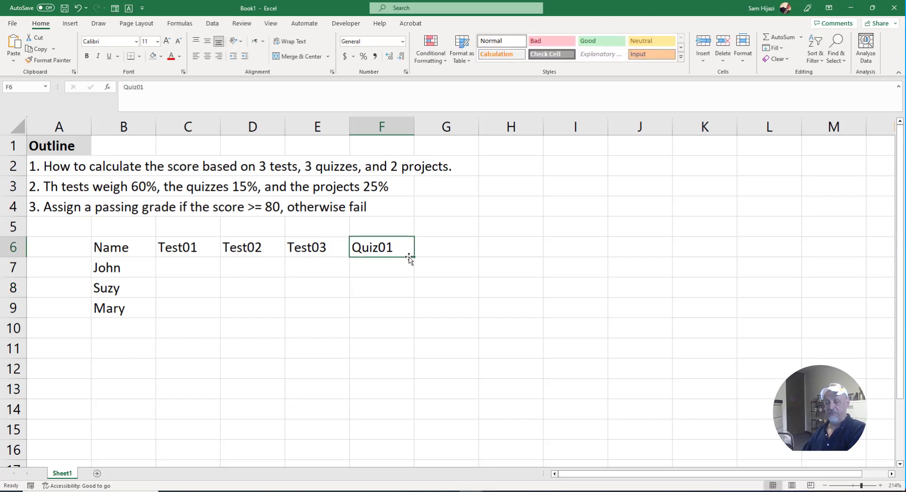
left_click_drag(414, 256, 552, 266)
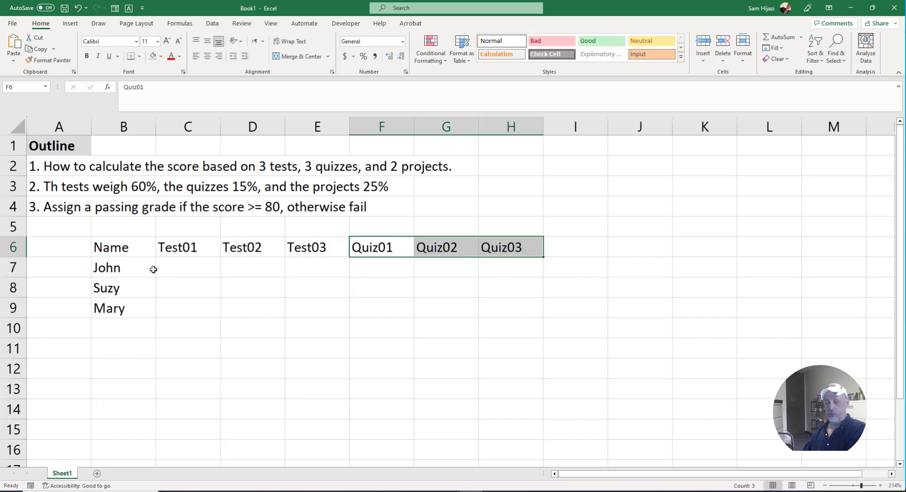
left_click_drag(110, 250, 543, 247)
Step: Enter the header Project01 in cell I6 and fill the series across to Project02 in J6
left_click(547, 247)
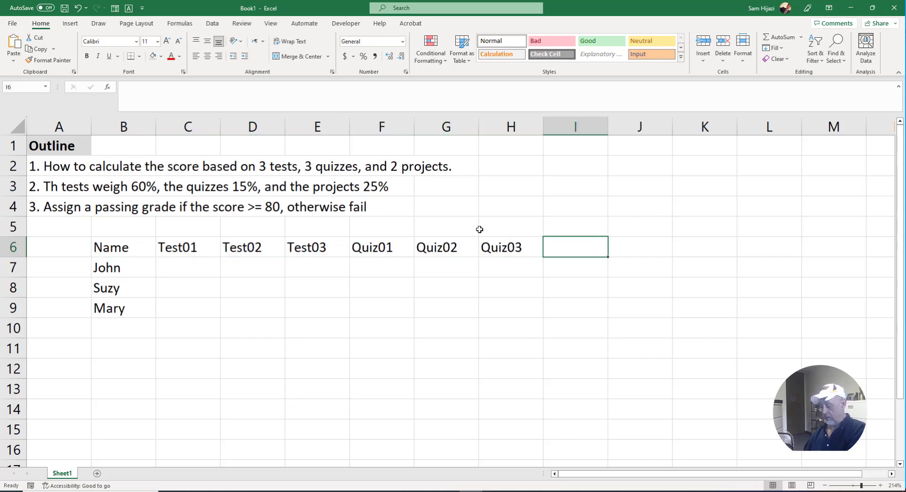
type("Project")
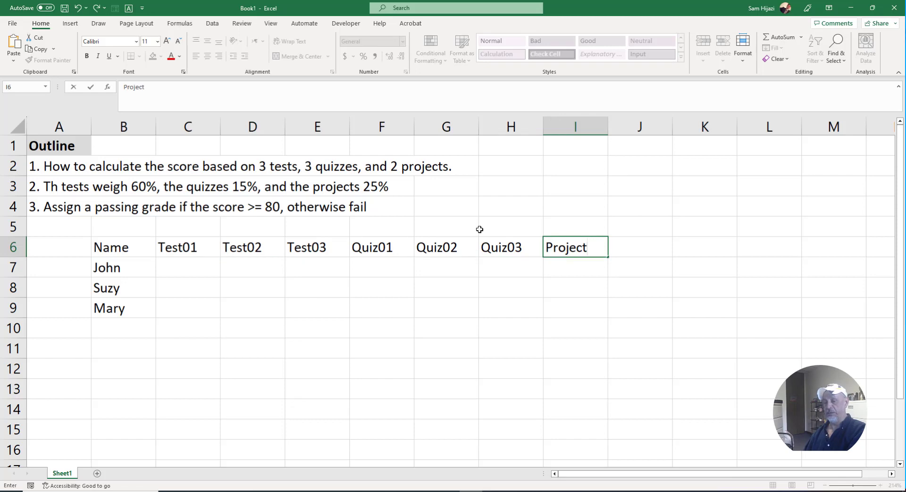
type("01")
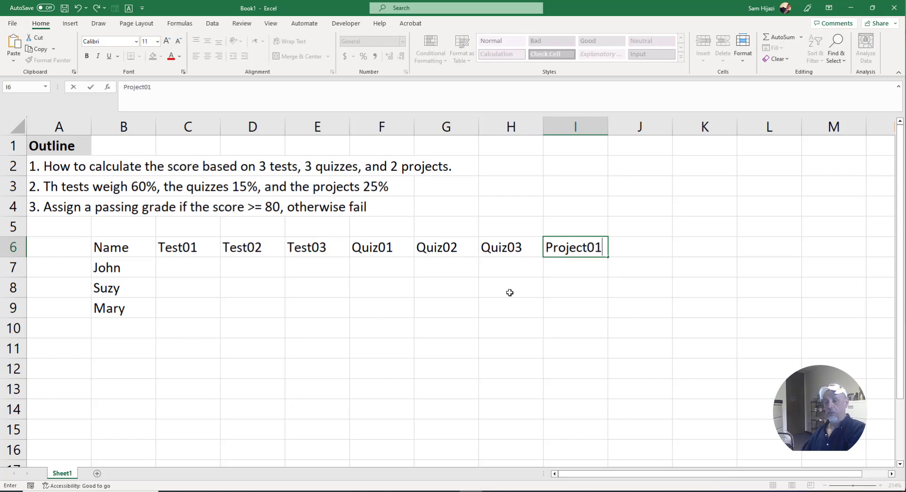
left_click(550, 330)
left_click(579, 249)
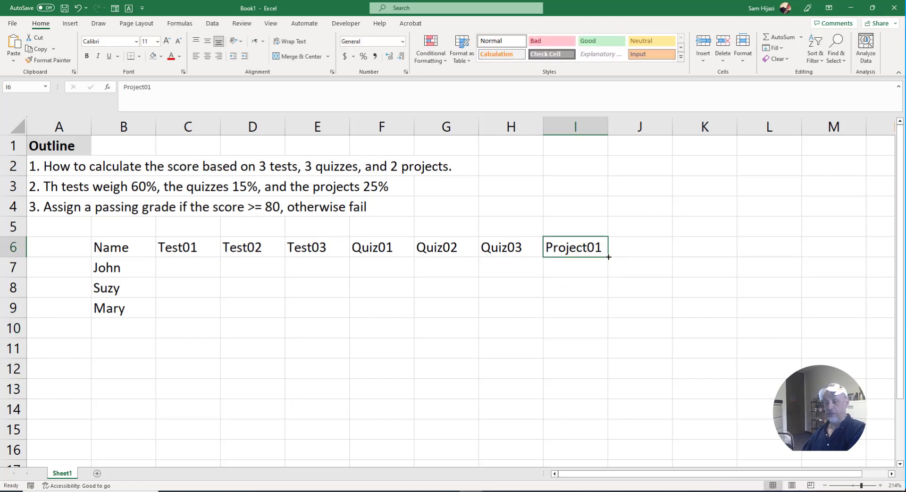
left_click_drag(608, 256, 654, 251)
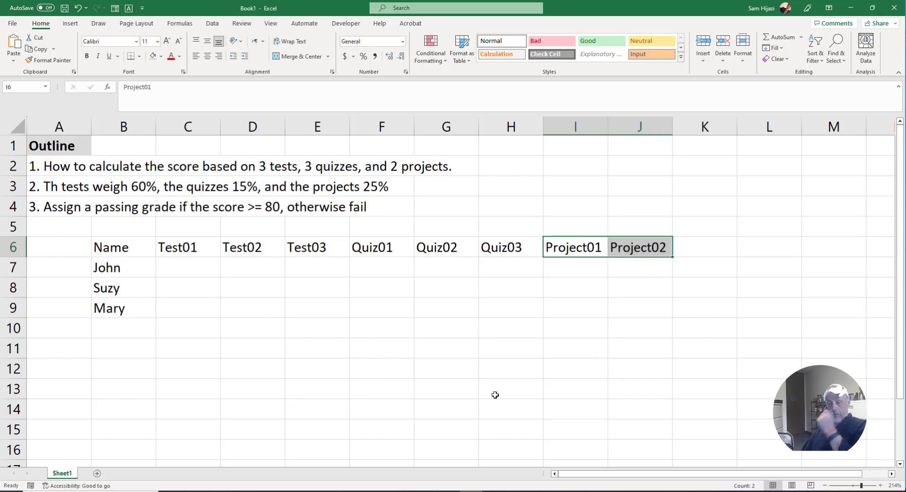
Step: Enter the column header Score in cell K6
left_click(708, 251)
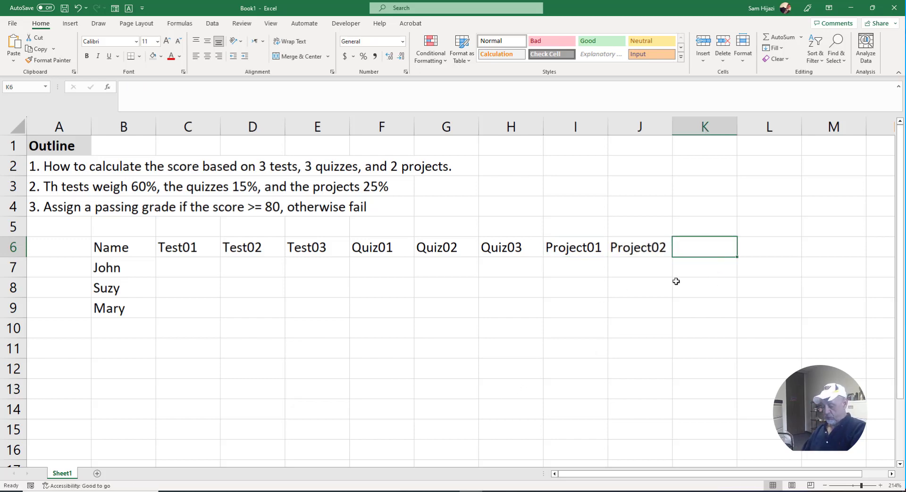
type("score")
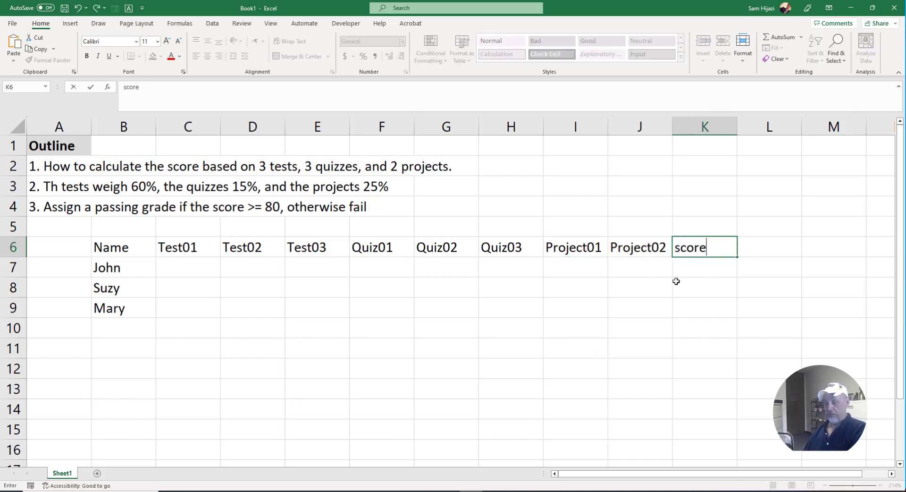
key("BackSpace")
key("BackSpace")
key("BackSpace")
key("BackSpace")
key("BackSpace")
type("S")
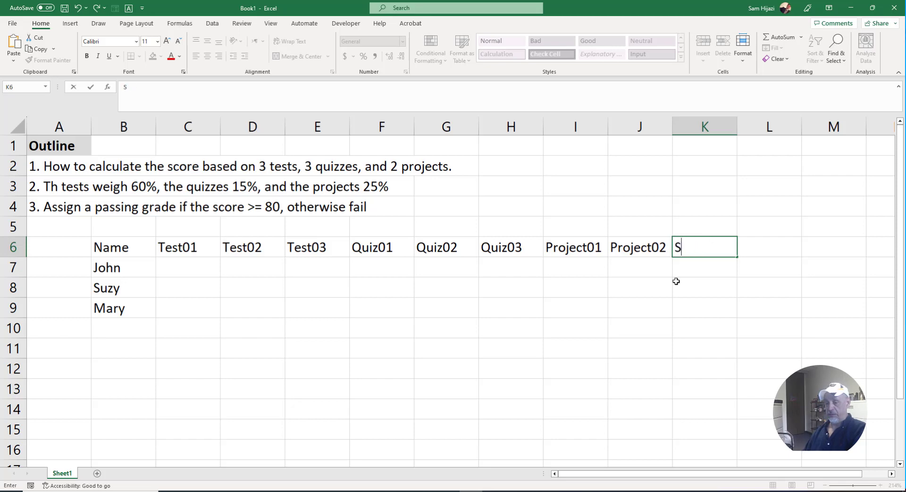
type("core")
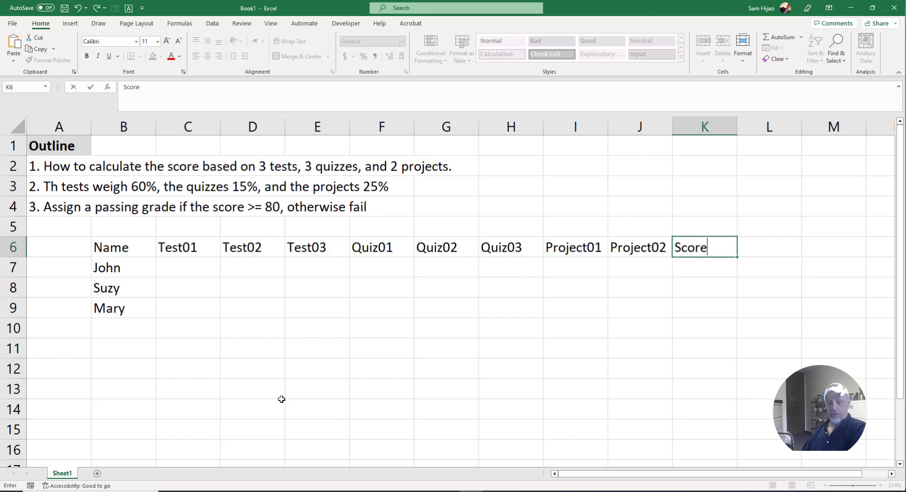
left_click(189, 373)
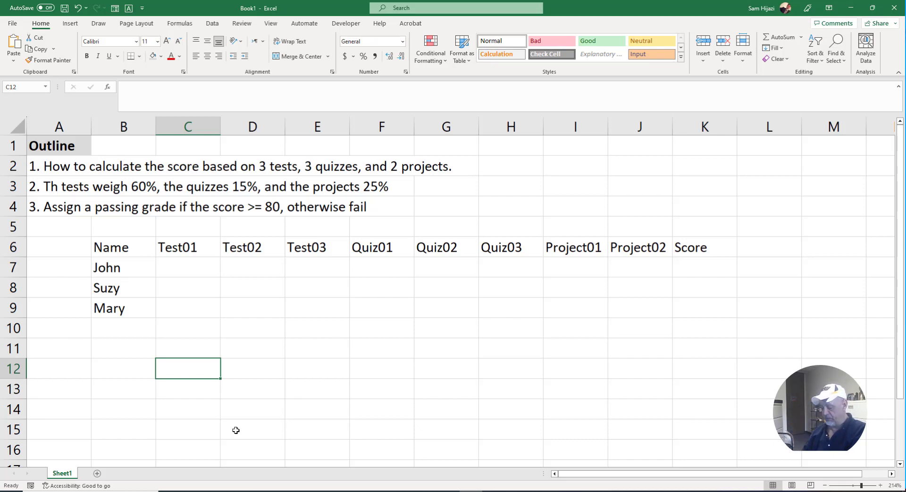
type("Weith")
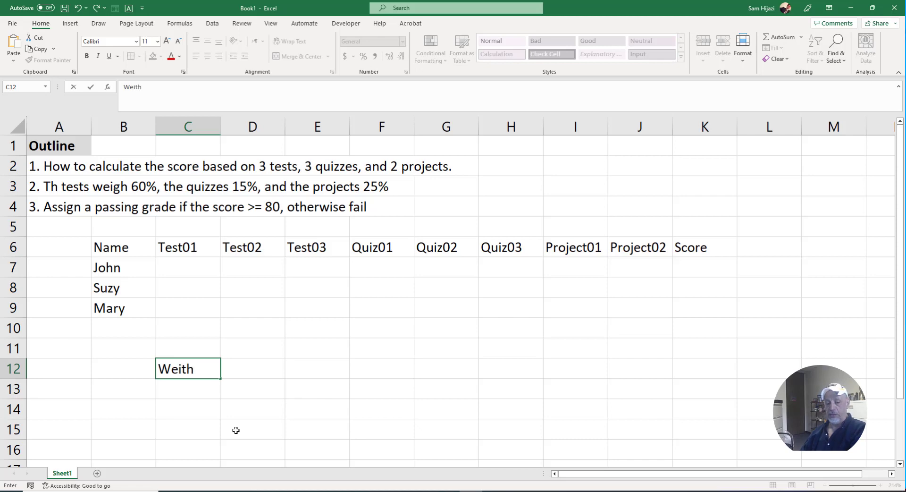
key("BackSpace")
key("BackSpace")
key("BackSpace")
key("BackSpace")
key("BackSpace")
Step: Enter the label Tests in cell C12 with its weight of 60% in D12
type("T")
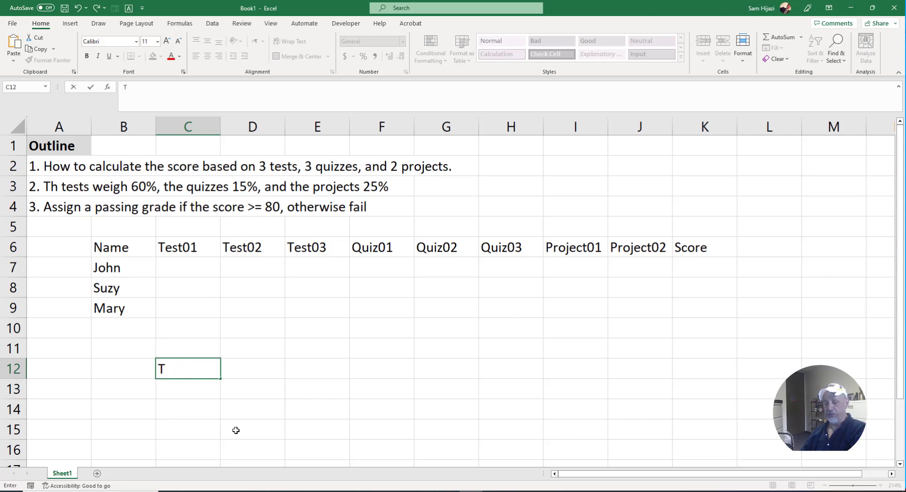
type("est")
key("Tab")
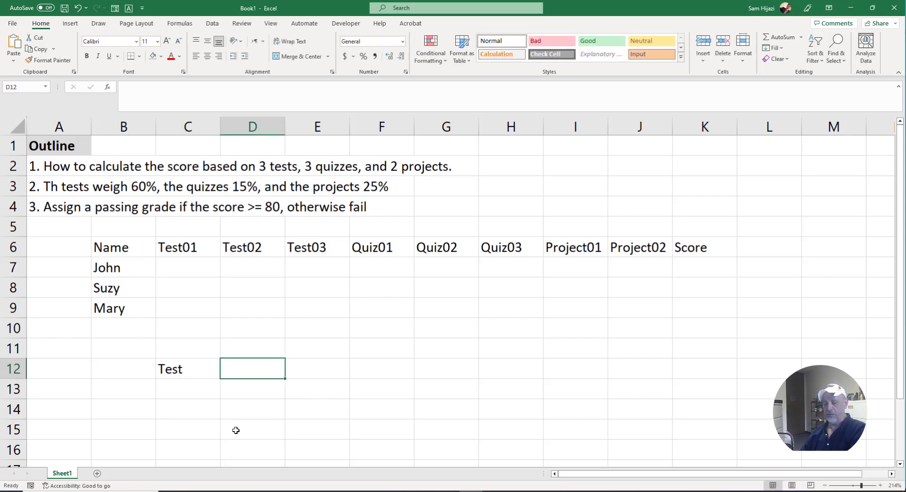
key("Left")
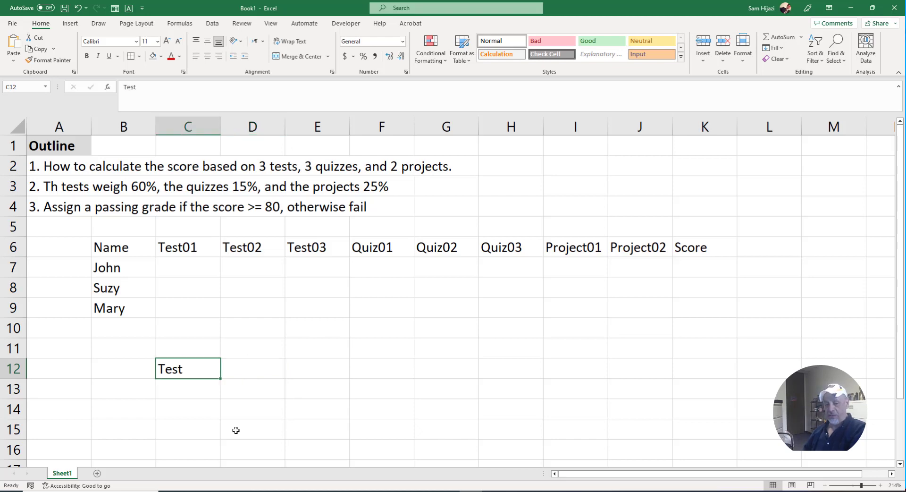
type("Test")
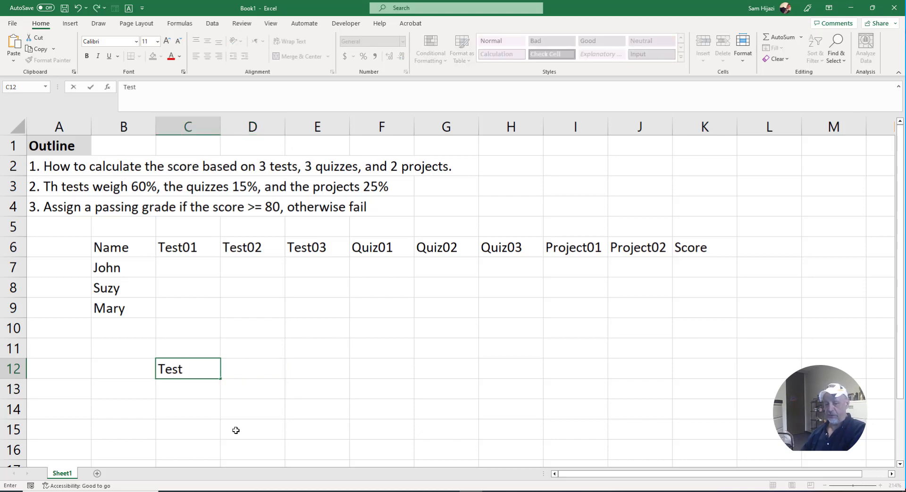
type("s")
key("Tab")
type("60")
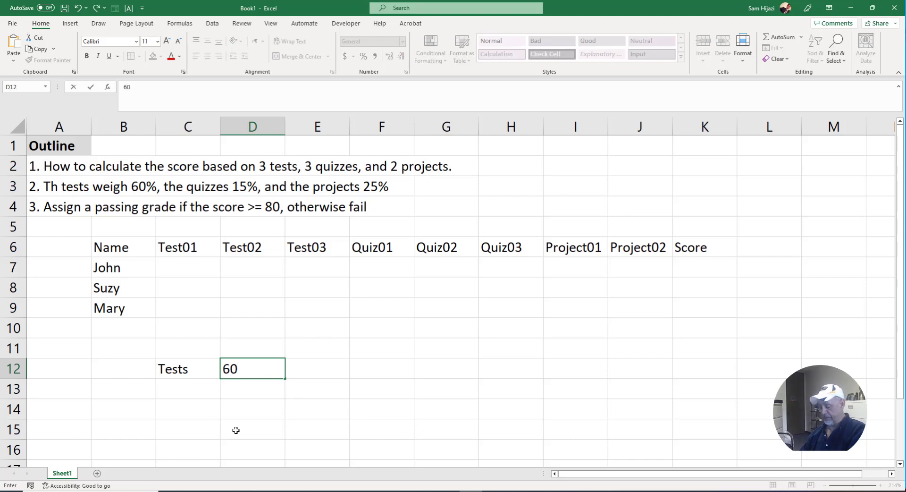
type("%")
key("Return")
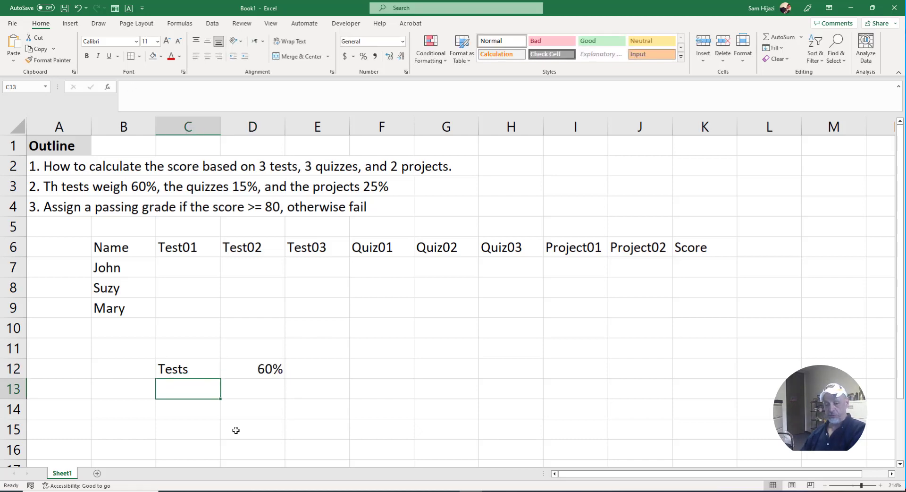
Step: Enter the label Quizzes in cell C13 with its weight of 15% in D13
type("Quizzes")
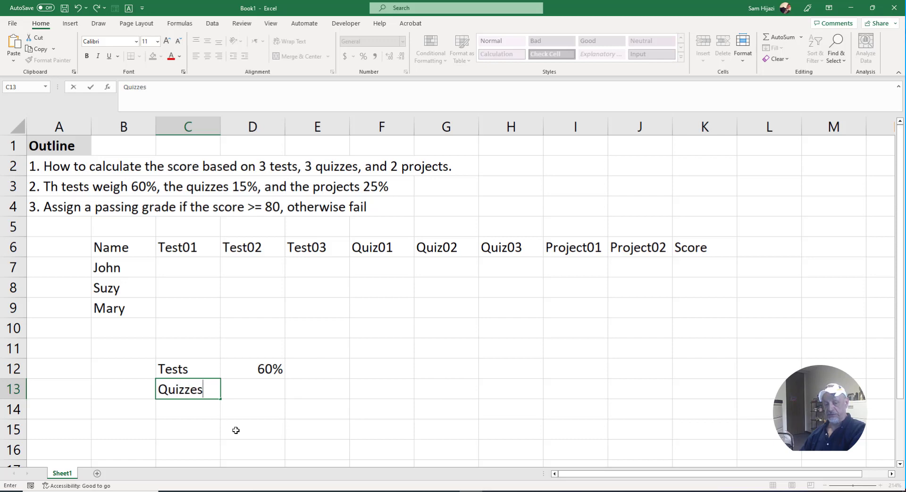
key("Tab")
type("15%")
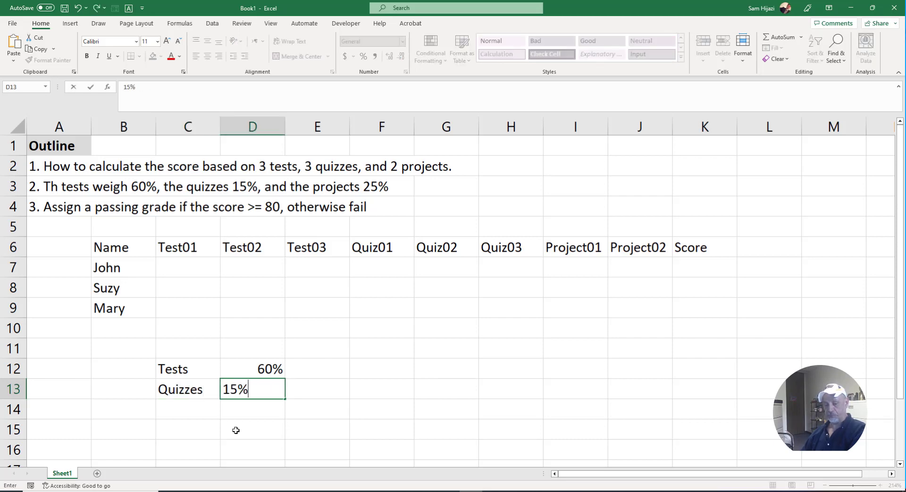
key("Return")
Step: Enter the label Projects in cell C14 with its weight of 25% in D14
type("Projects")
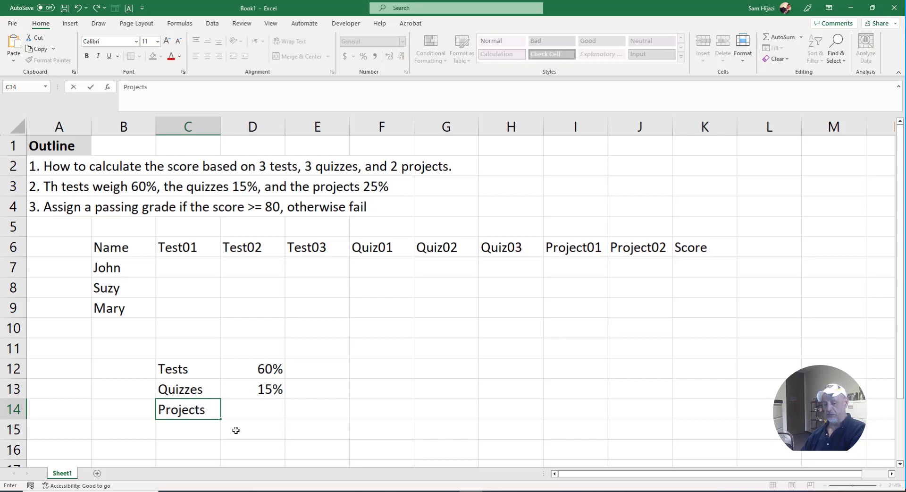
key("Tab")
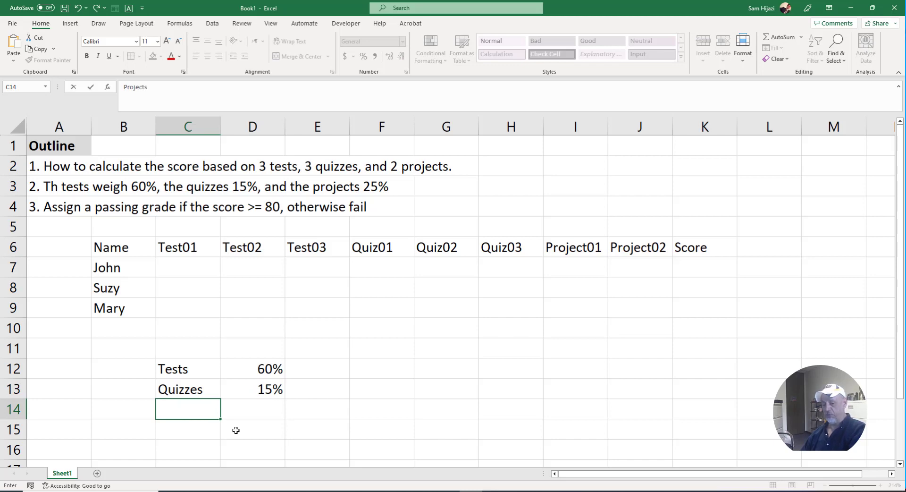
type("24")
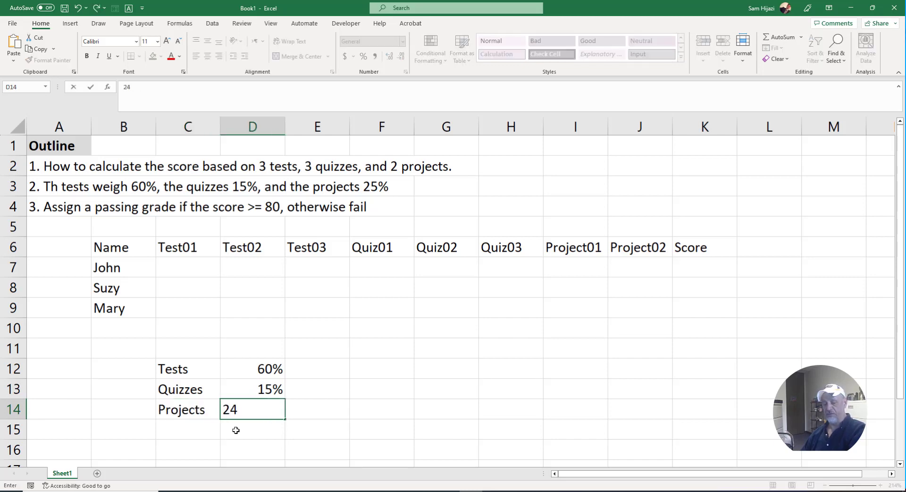
type("%")
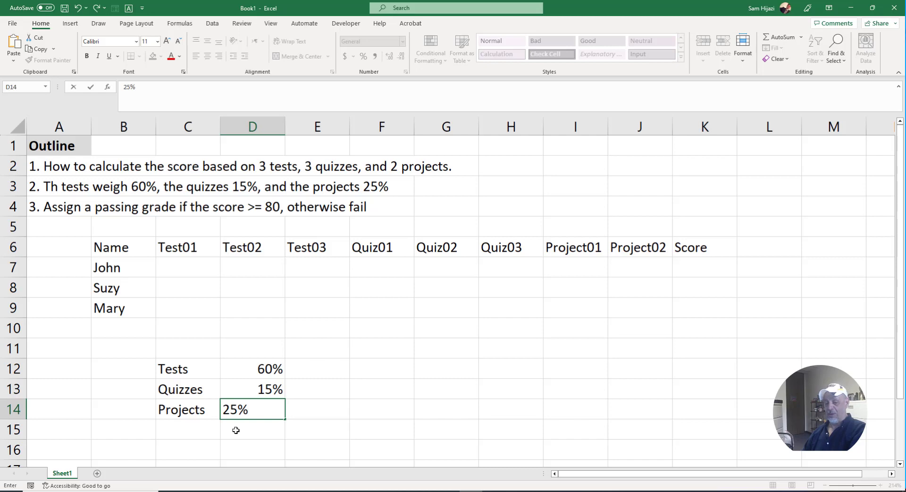
key("Return")
Step: Enter the label Total in cell C16, leaving one blank row below the weights
key("Down")
key("Up")
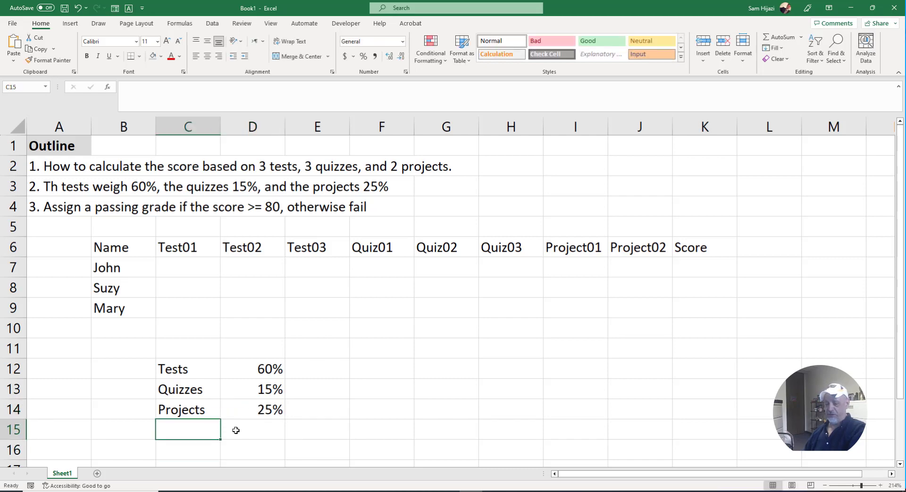
key("Right")
key("Down")
key("Left")
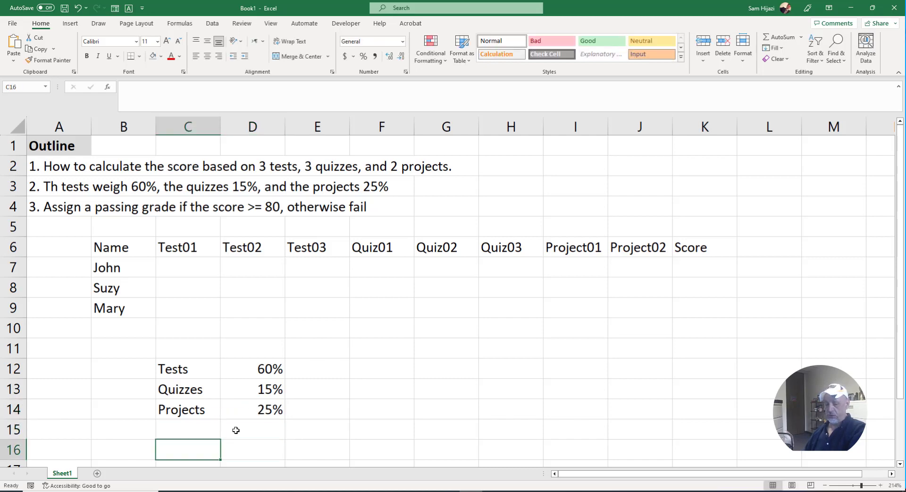
type("Total")
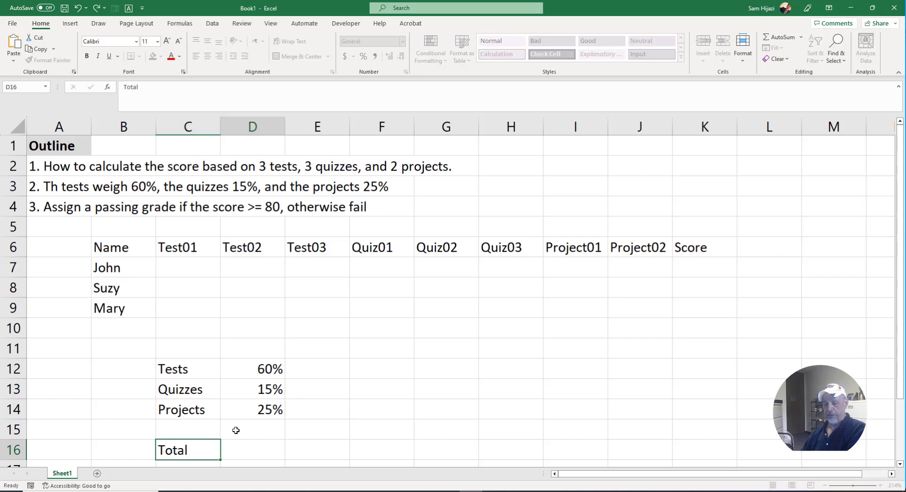
key("Tab")
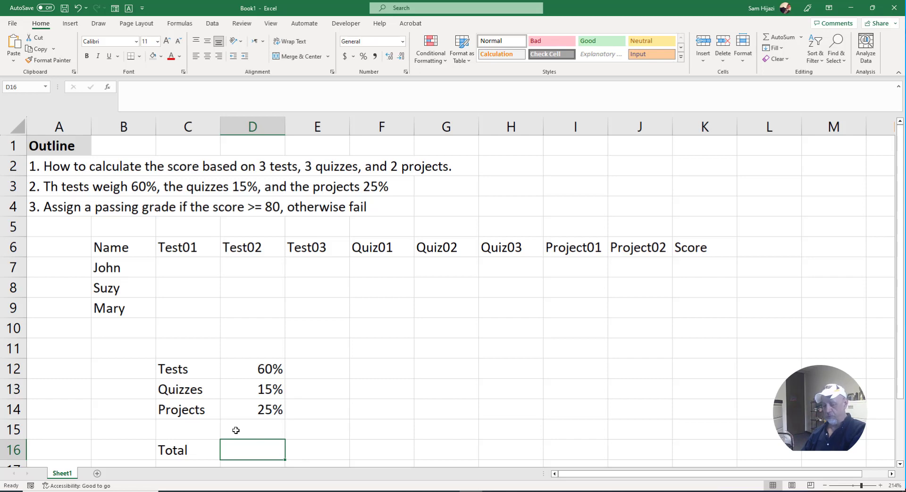
type("=sum(")
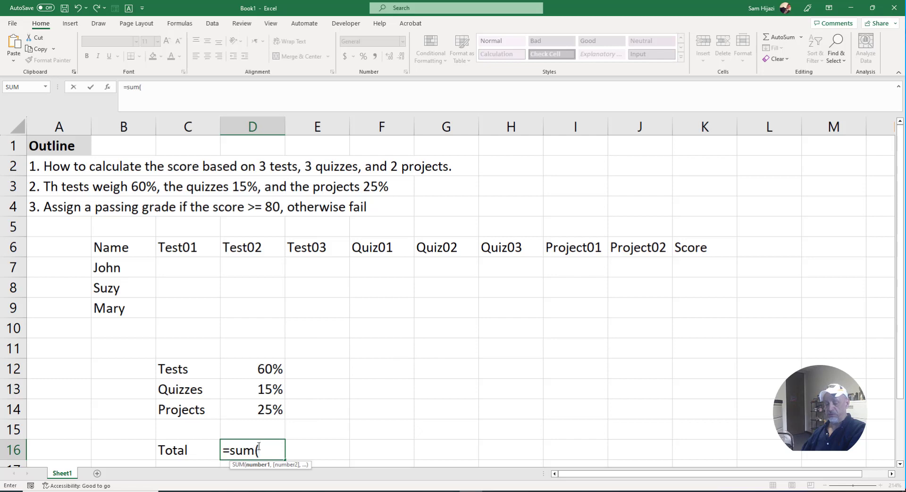
key("Return")
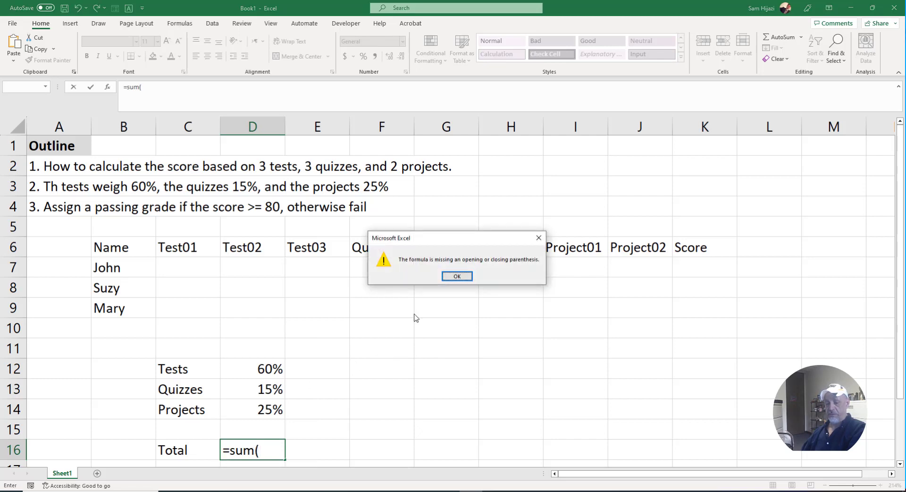
key("Return")
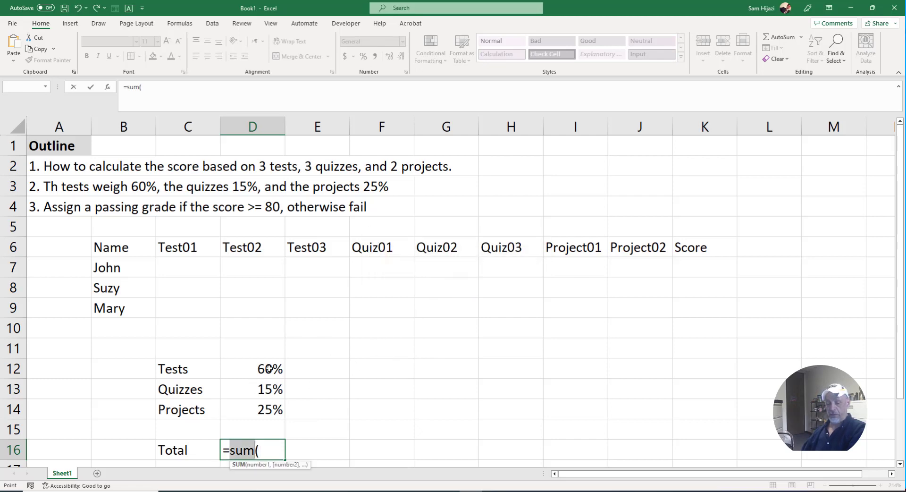
left_click(267, 369)
key("BackSpace")
key("BackSpace")
key("BackSpace")
key("BackSpace")
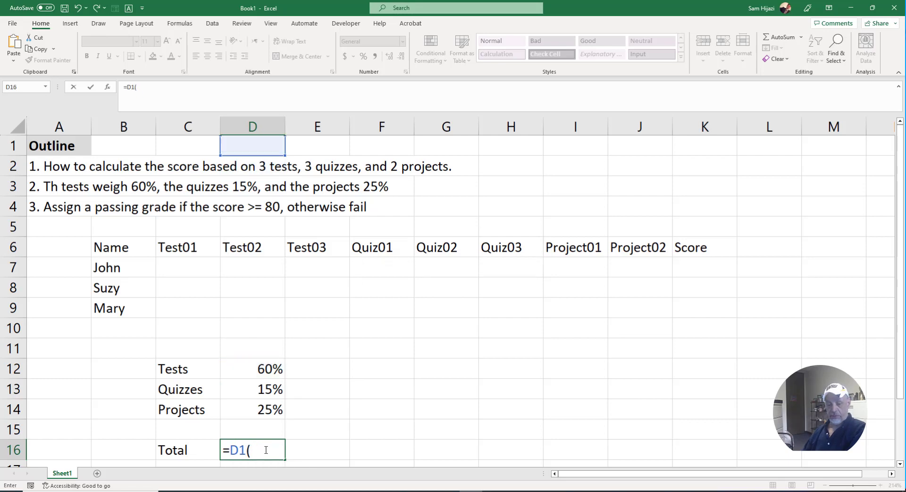
type("s(")
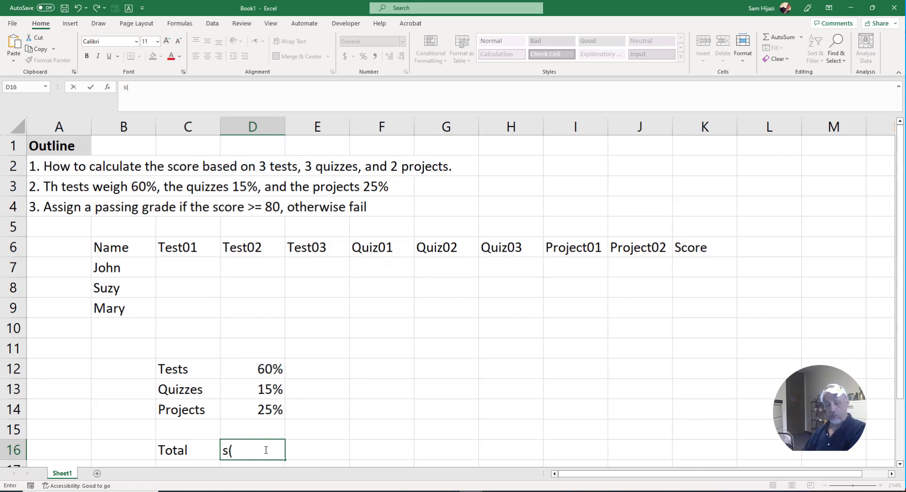
type("u")
key("BackSpace")
key("BackSpace")
Step: Add up the three weights in cell D16 with the formula =SUM(D12:D14)
type("=")
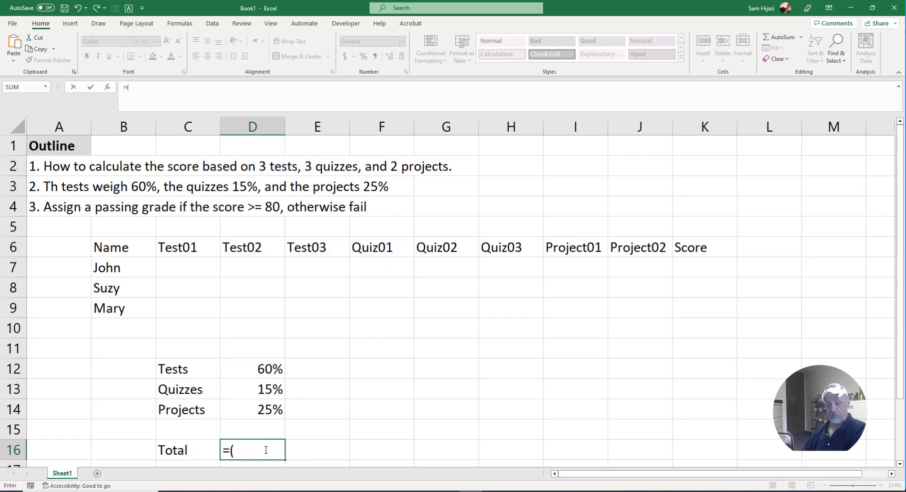
type("sum")
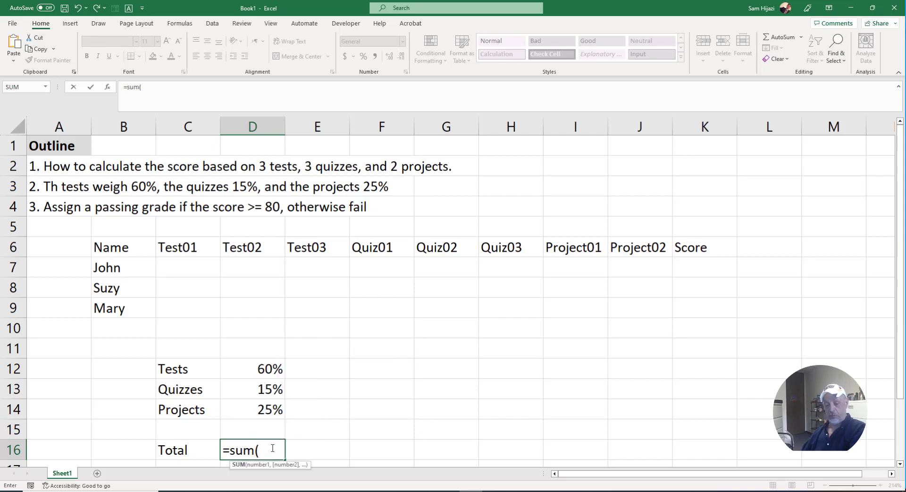
left_click_drag(266, 371, 265, 405)
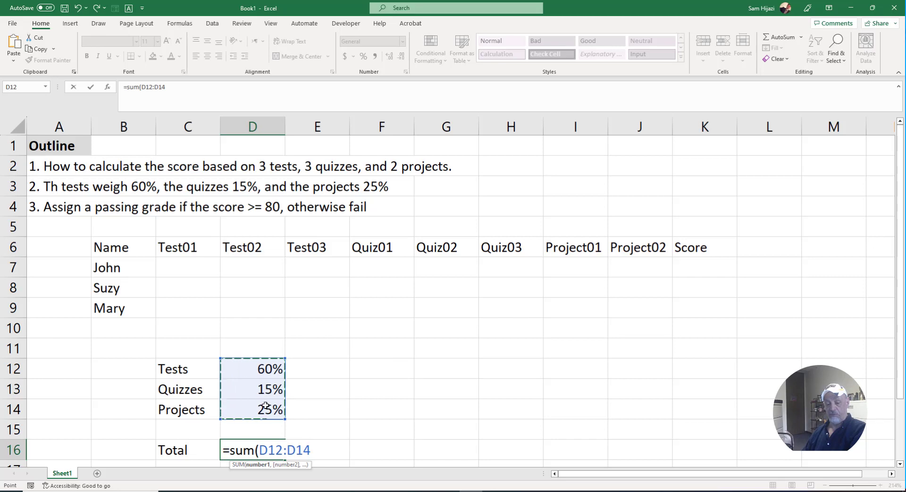
type(")")
key("Return")
key("Left")
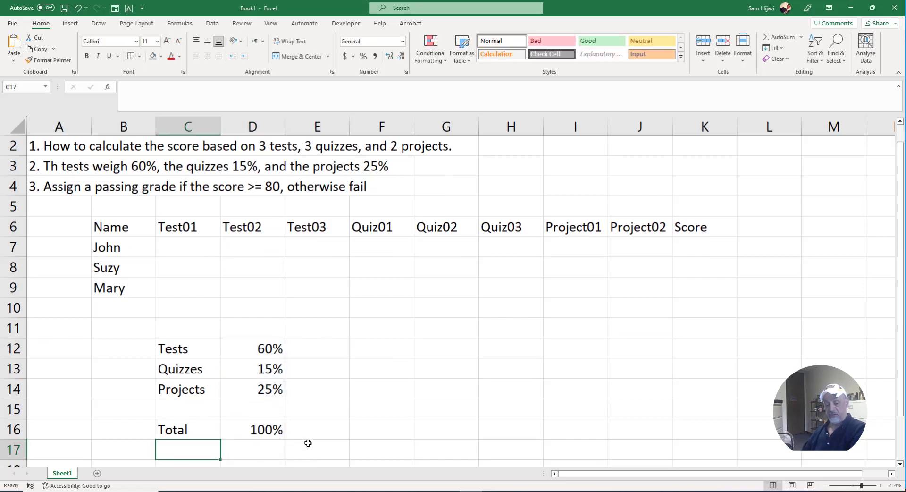
left_click(265, 432)
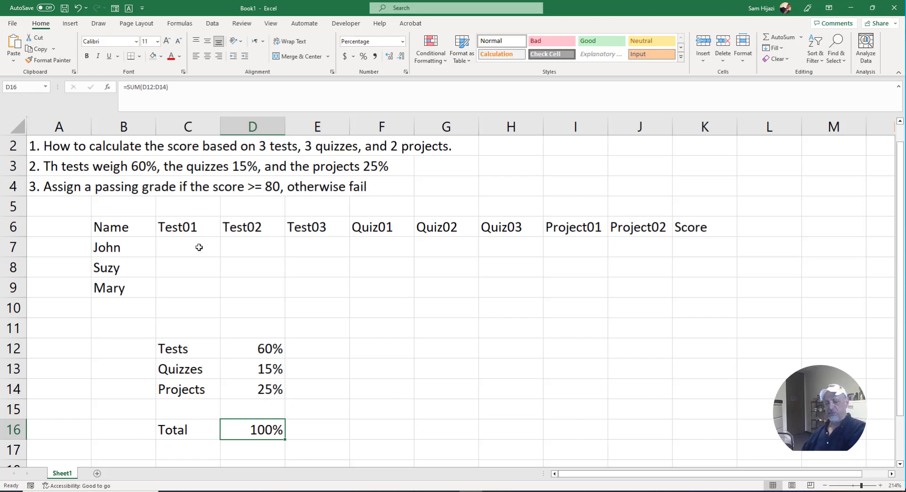
Step: Start a data validation rule for the empty grade cells C7:J9 that allows whole numbers only
left_click_drag(199, 247, 623, 295)
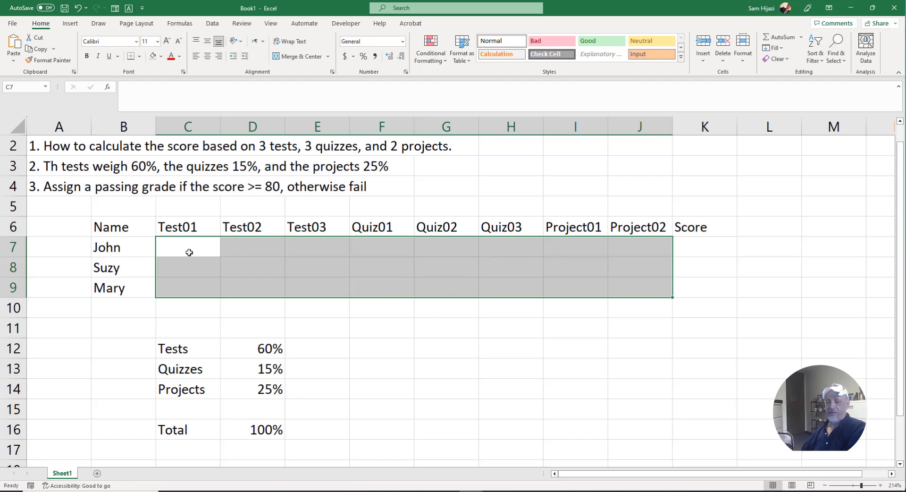
left_click_drag(188, 246, 622, 278)
left_click(211, 28)
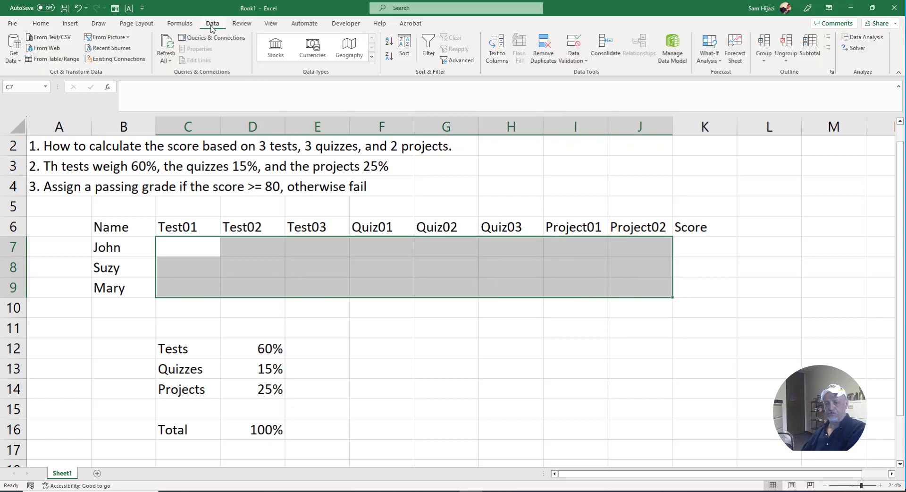
left_click(572, 58)
left_click(580, 74)
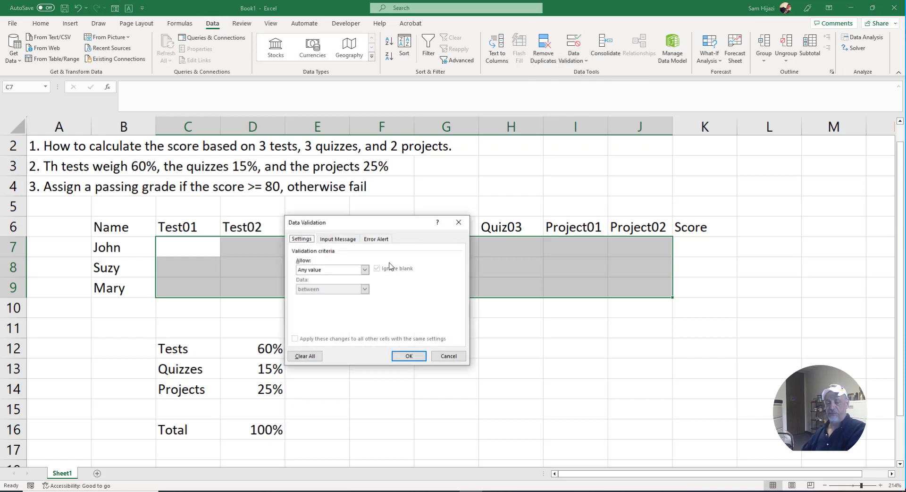
left_click(364, 269)
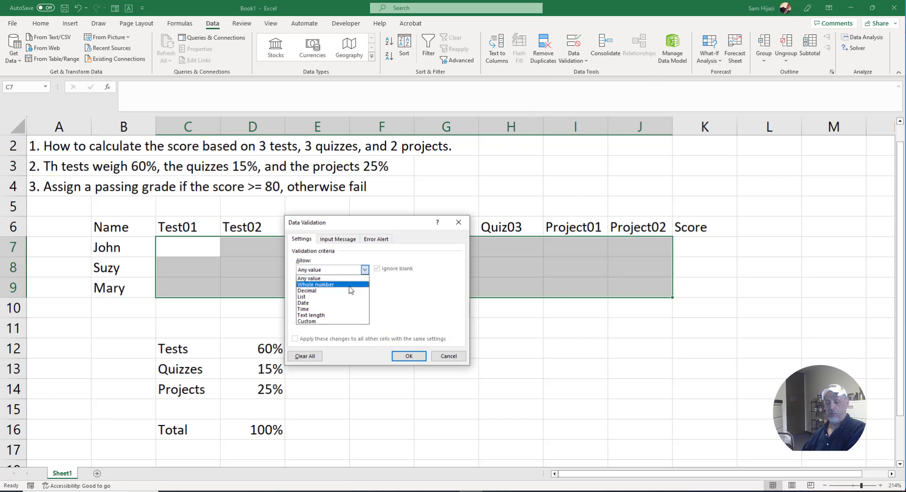
left_click(349, 285)
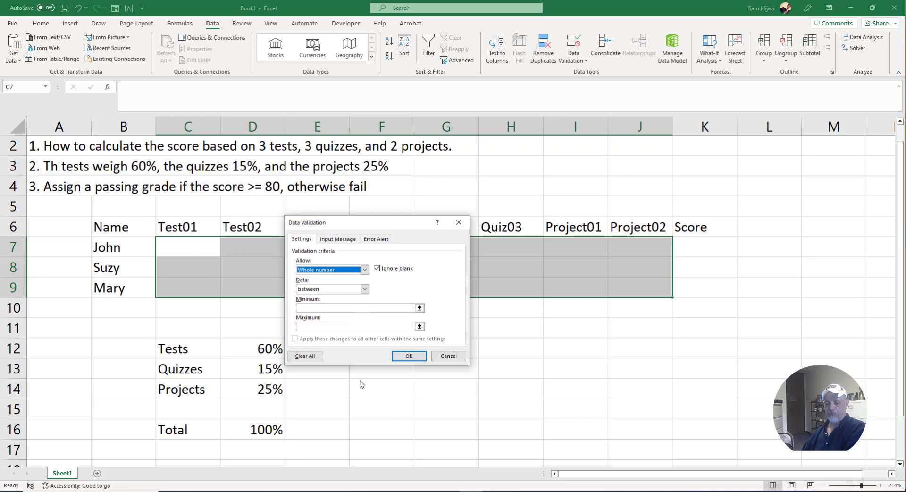
Step: Limit the validation rule to values between a minimum of 0 and a maximum of 100
left_click(333, 291)
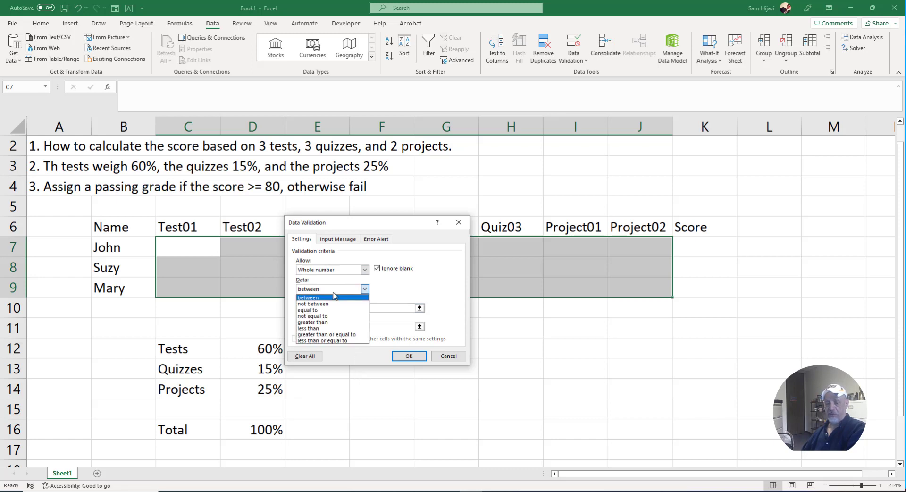
left_click(332, 298)
left_click(325, 305)
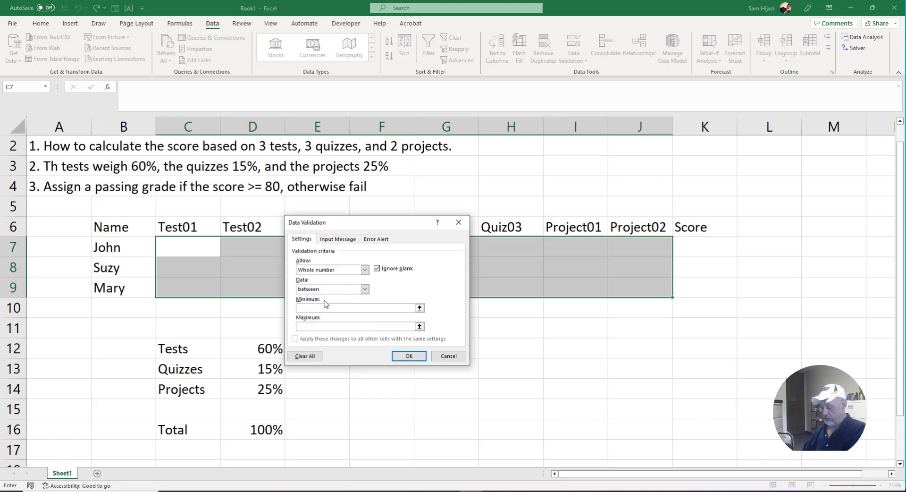
type("0")
left_click(335, 326)
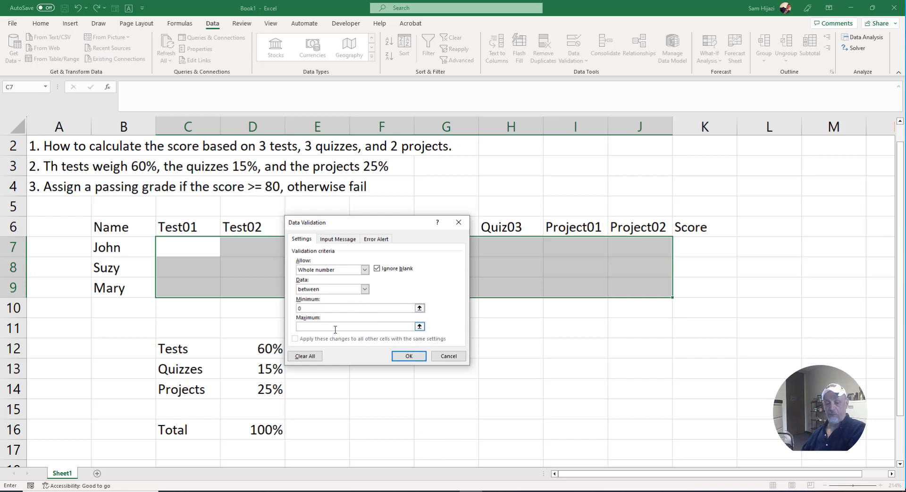
type("100")
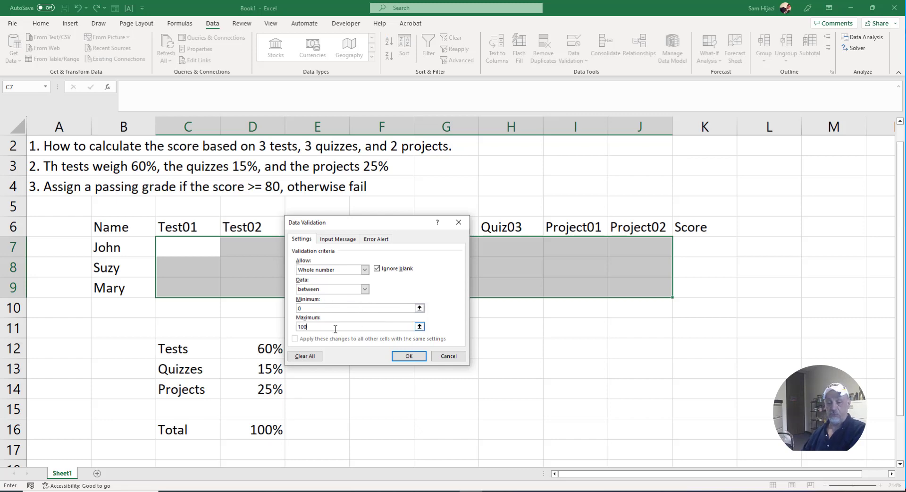
Step: Give the validation rule a Stop error alert titled Notice with the message "You must enter a value between 0 and 100%", and apply it
left_click(375, 240)
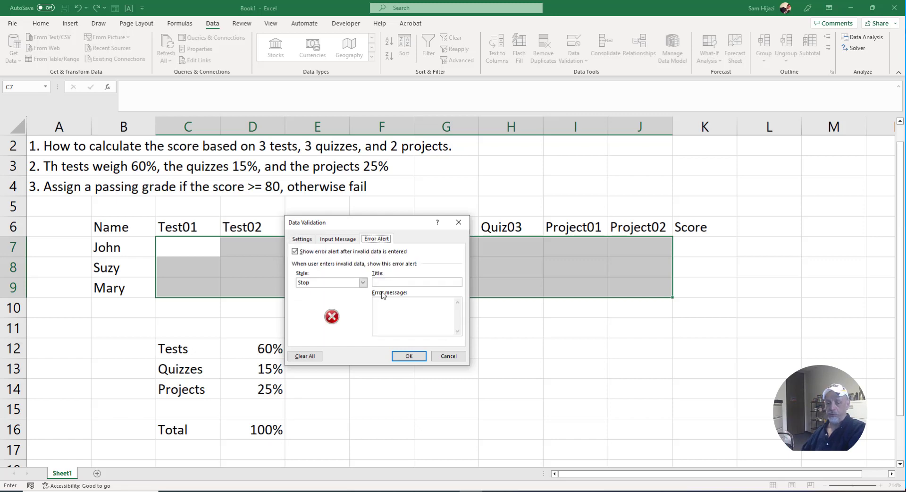
left_click(363, 282)
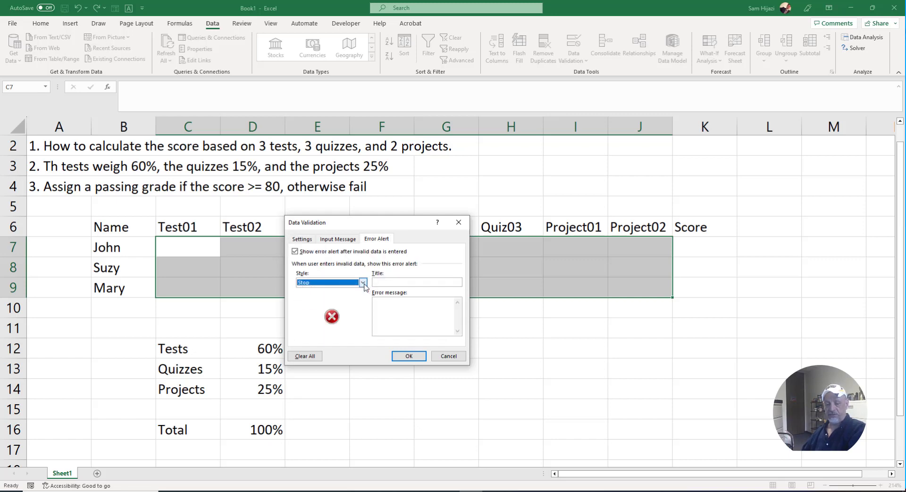
left_click(357, 292)
left_click(395, 282)
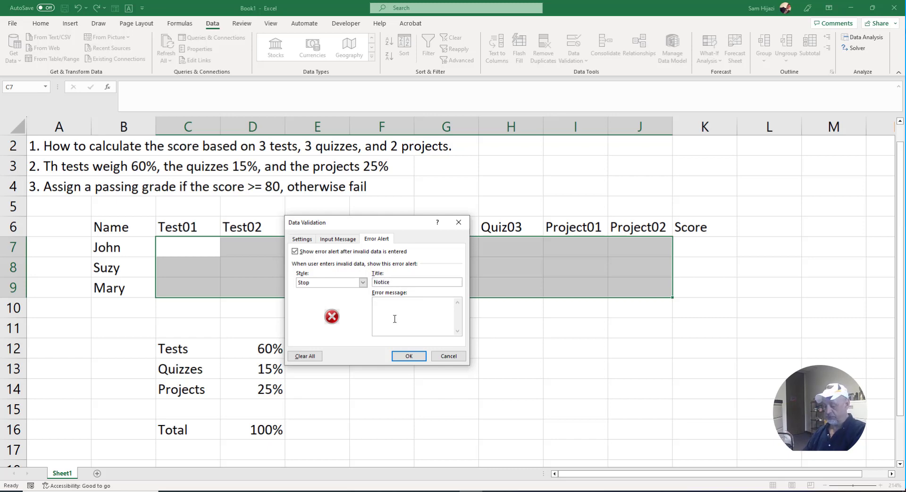
type("You")
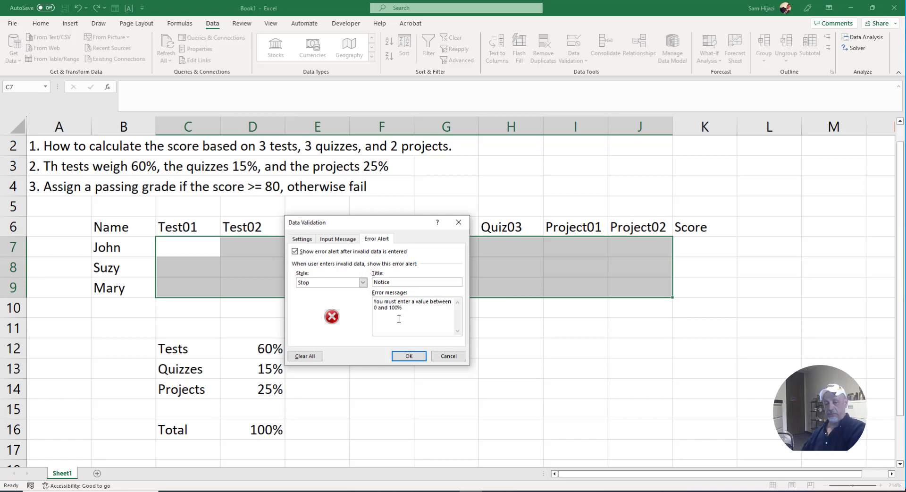
left_click(408, 356)
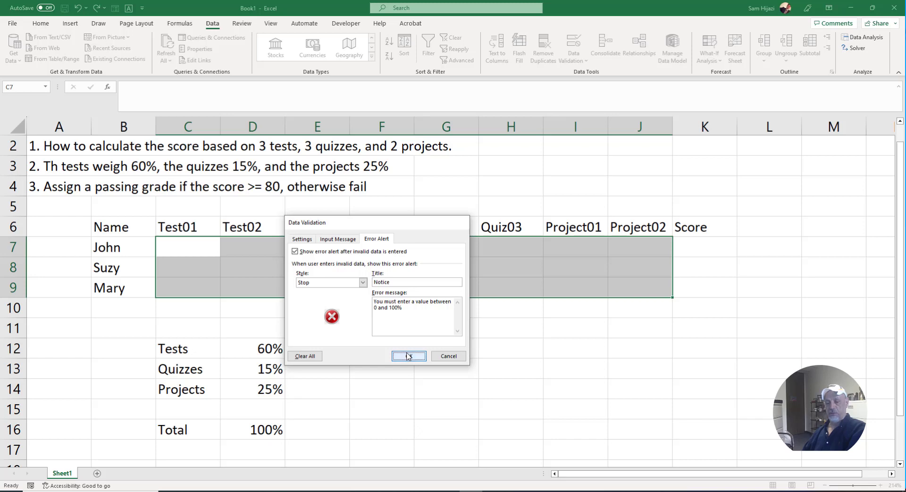
left_click(186, 251)
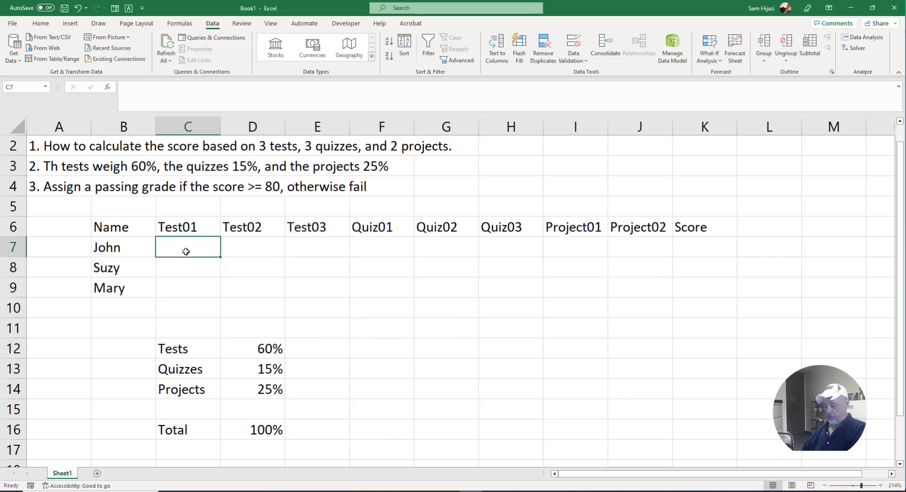
Step: Test the validation rule by entering 89 in C7, trying 110 in D7, dismissing the alert and entering 100 in D7 instead
type("89")
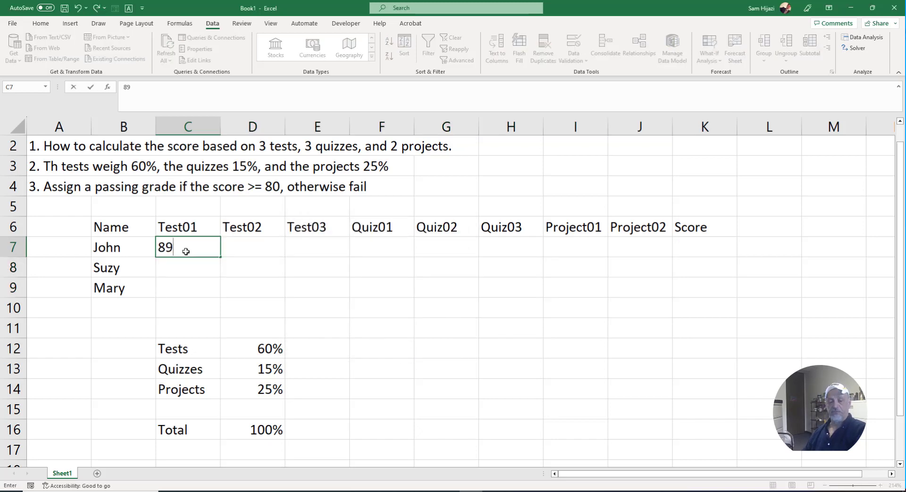
key("Tab")
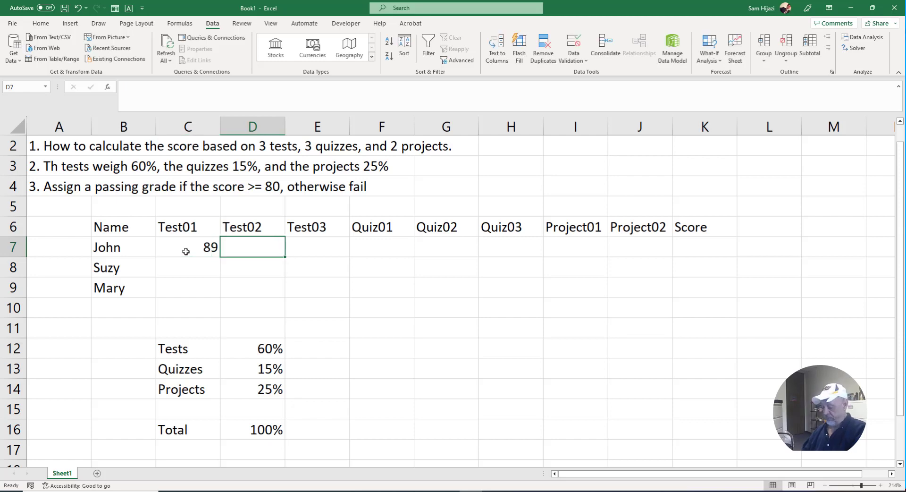
type("110")
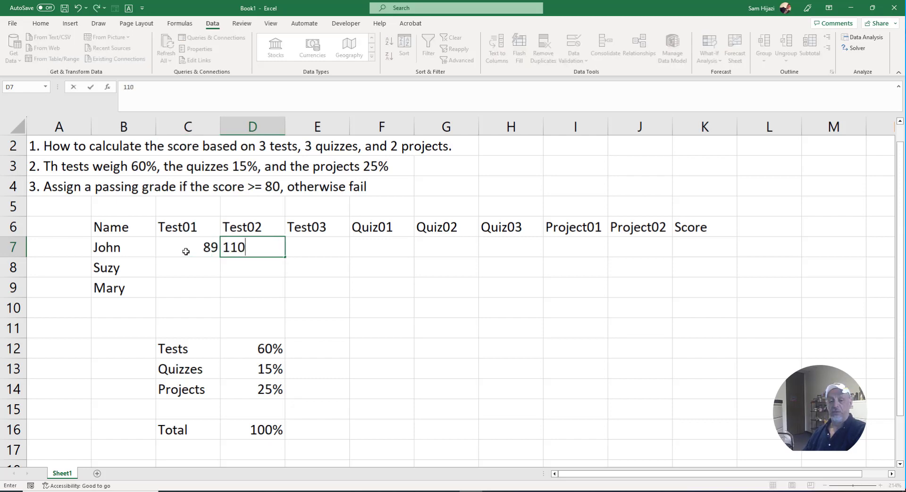
key("Tab")
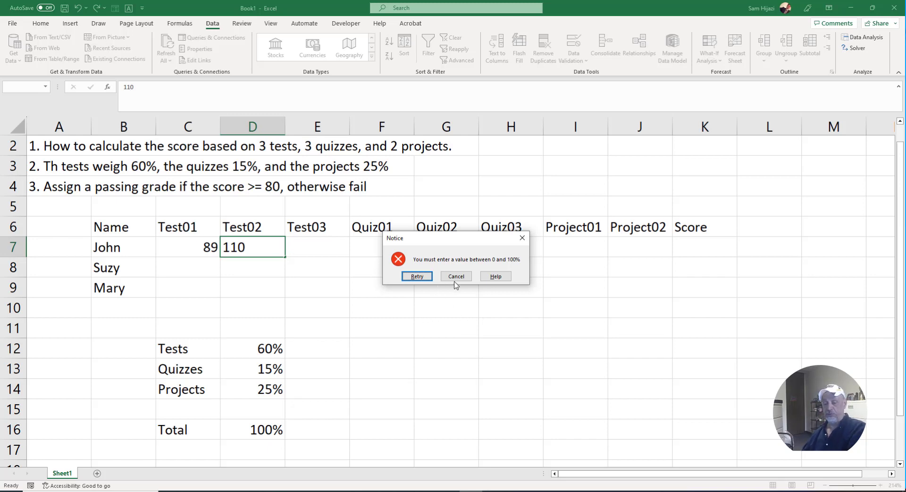
left_click(522, 238)
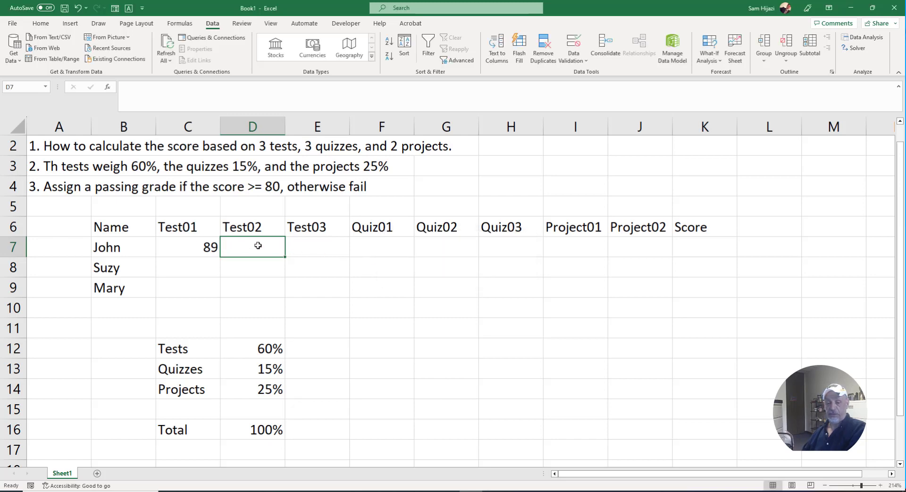
type("100")
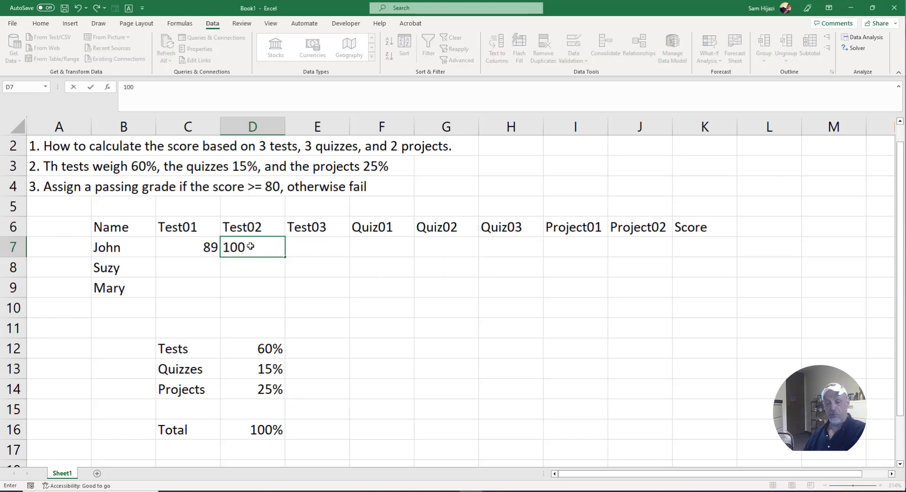
key("Tab")
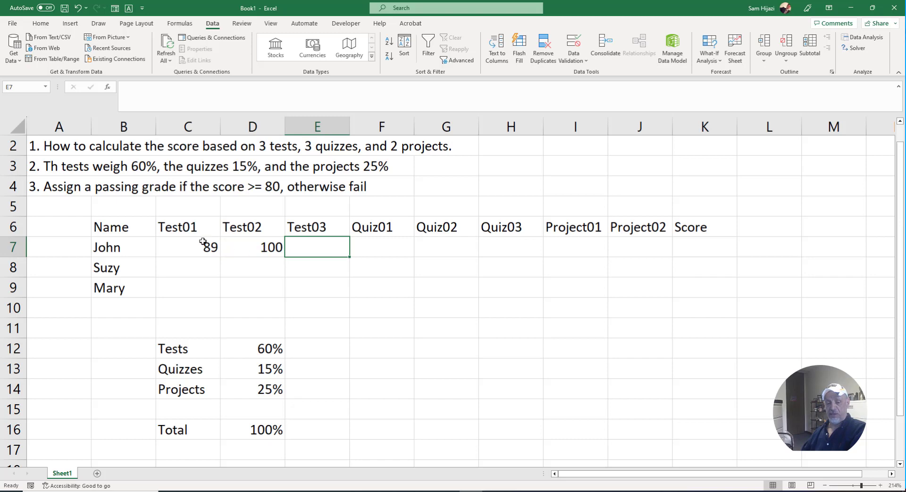
Step: Enter the formula =RANDBETWEEN(50,100) in cell C7 to generate a random Test01 grade for the first student
left_click_drag(207, 245, 618, 245)
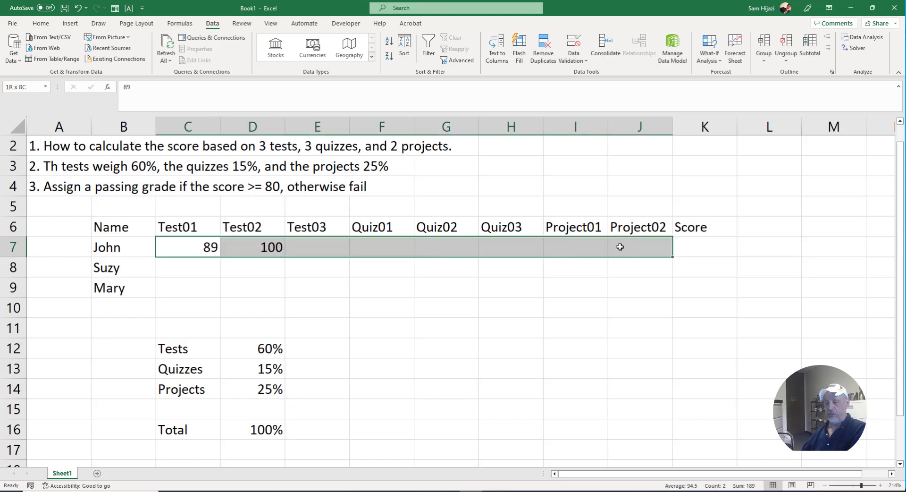
left_click(182, 245)
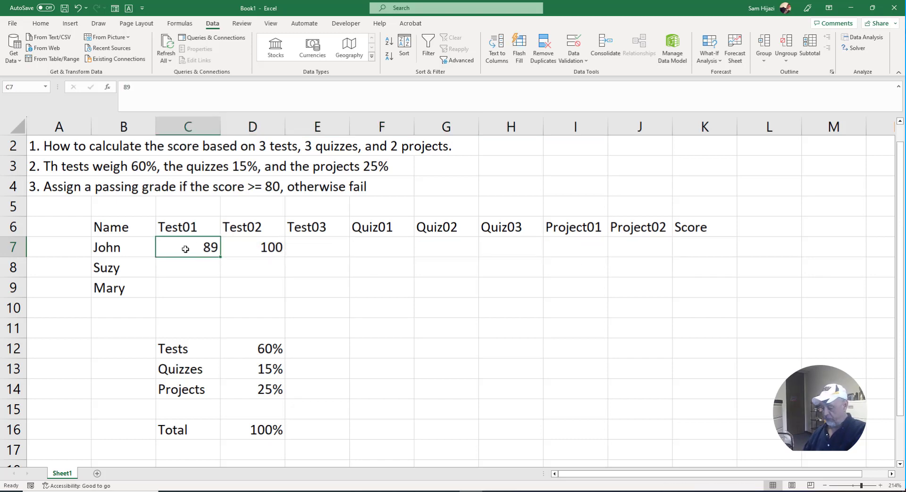
type("=rand")
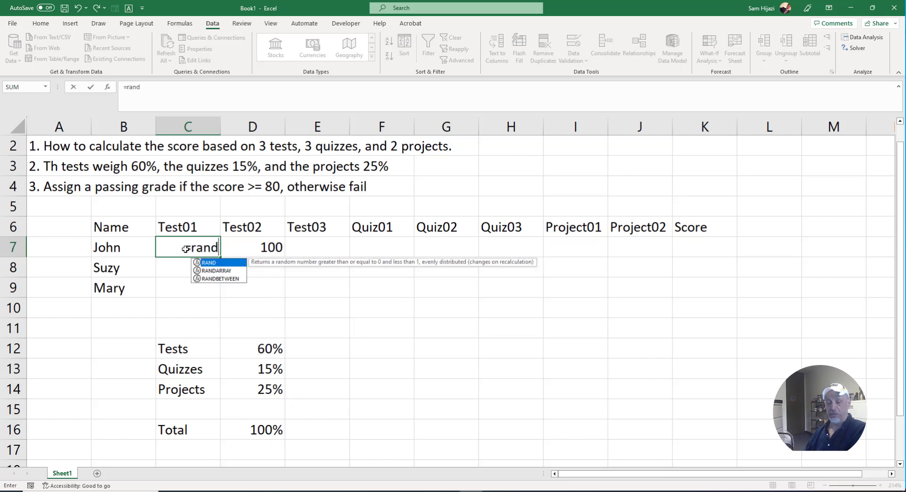
key("Down")
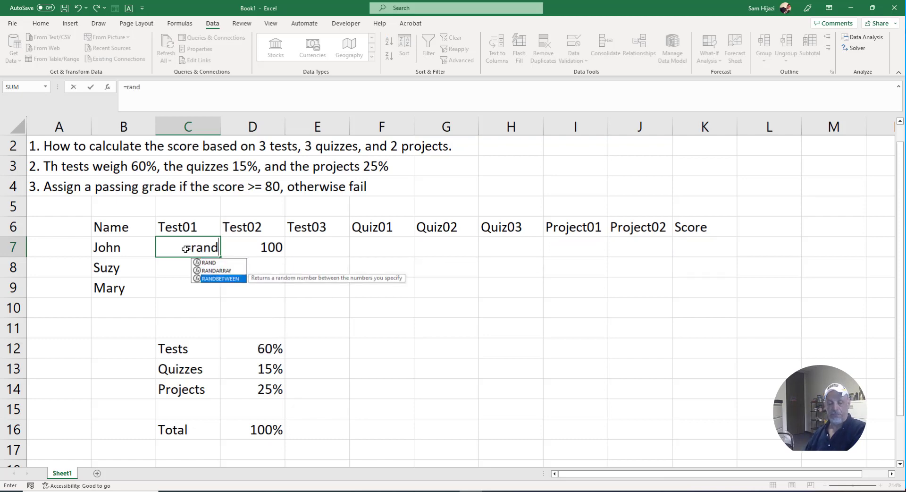
key("Tab")
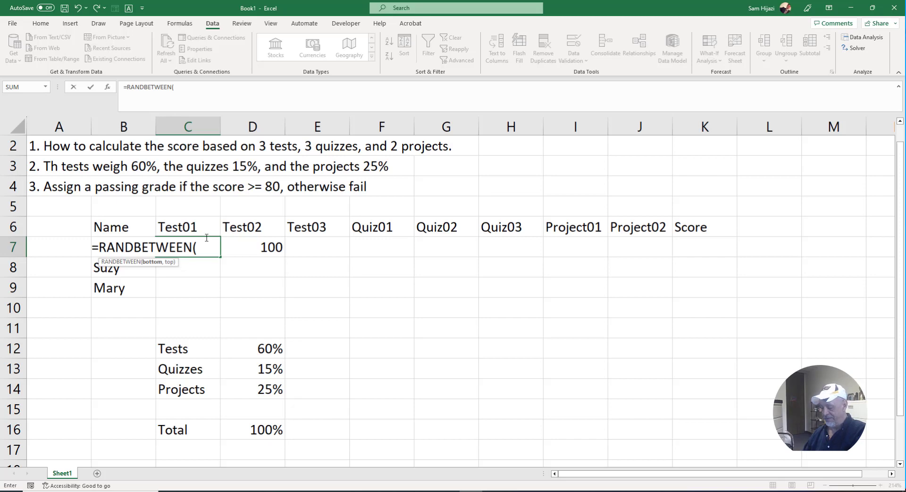
type("50")
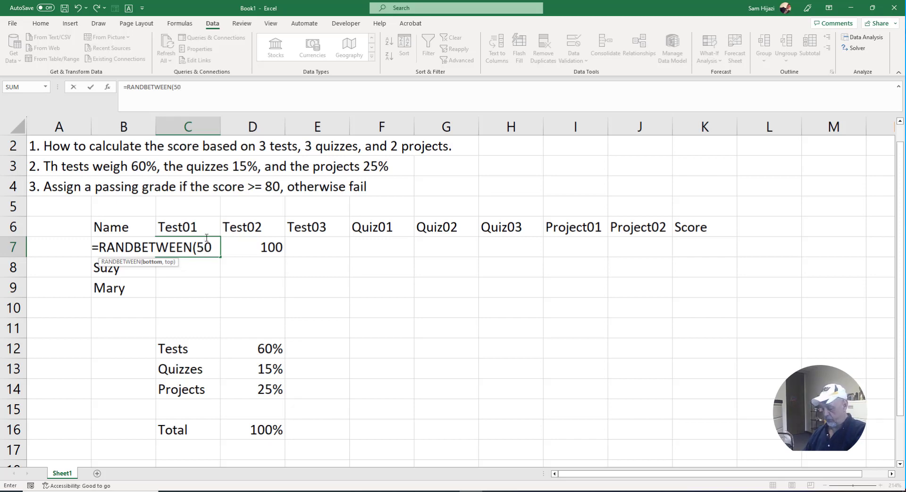
type(",100")
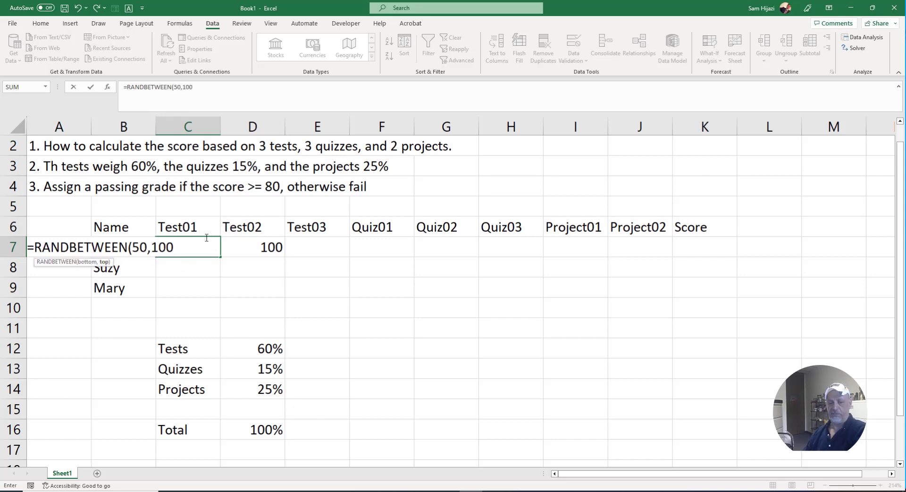
type(")")
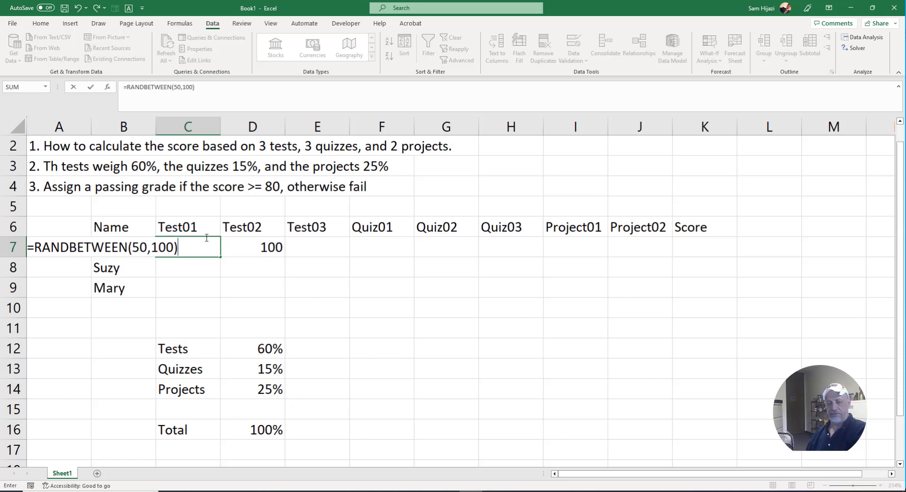
key("Return")
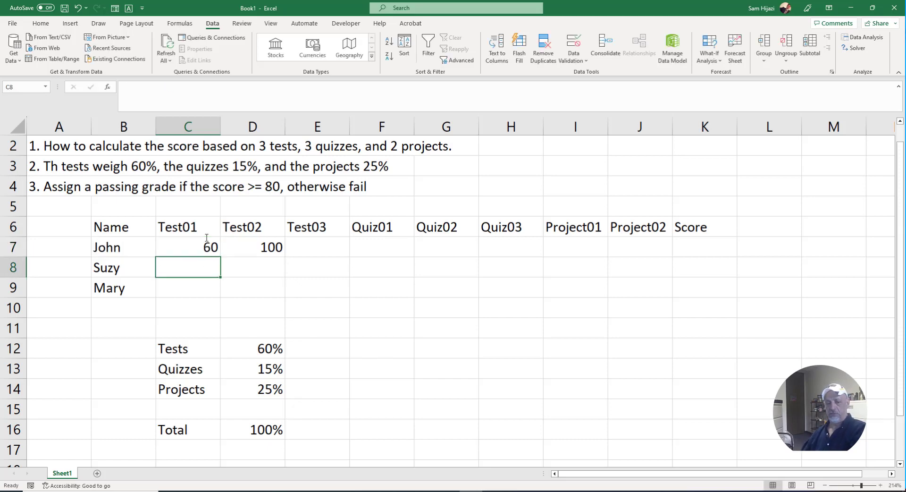
Step: Fill the random grade formula from C7 across the whole grade range C7:J9 and check the copied formula in G7
left_click(215, 251)
mouse_move(220, 257)
left_mouse_down()
mouse_move(636, 239)
mouse_move(652, 241)
mouse_move(676, 296)
left_mouse_up()
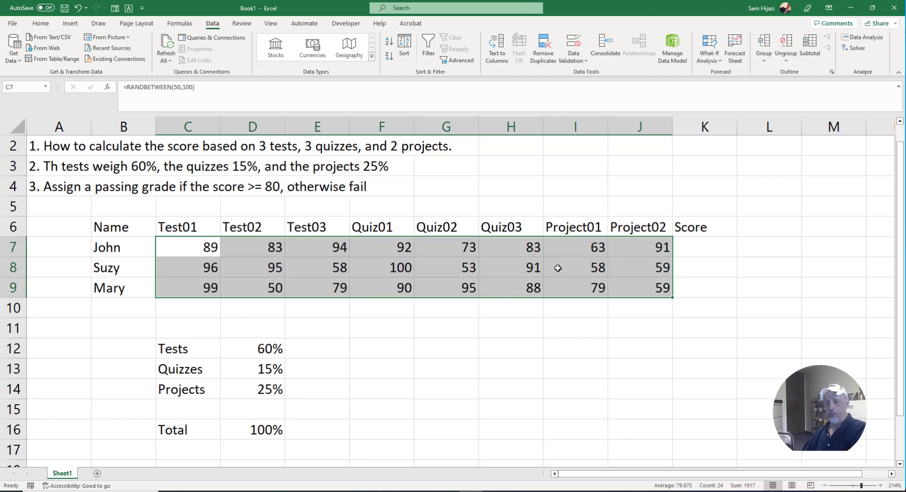
double_click(456, 249)
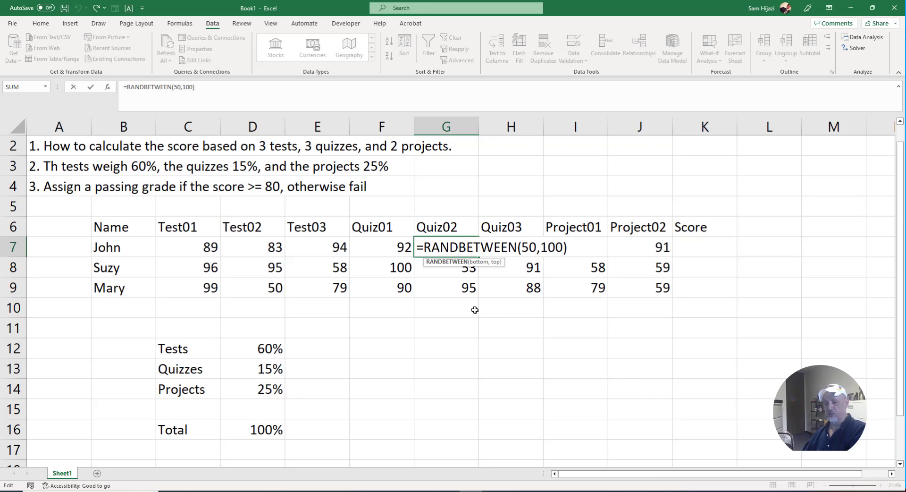
key("Escape")
Step: Copy the grade range C7:J9 and paste it over itself as values only, replacing the random formulas with fixed numbers
left_click_drag(208, 248, 619, 282)
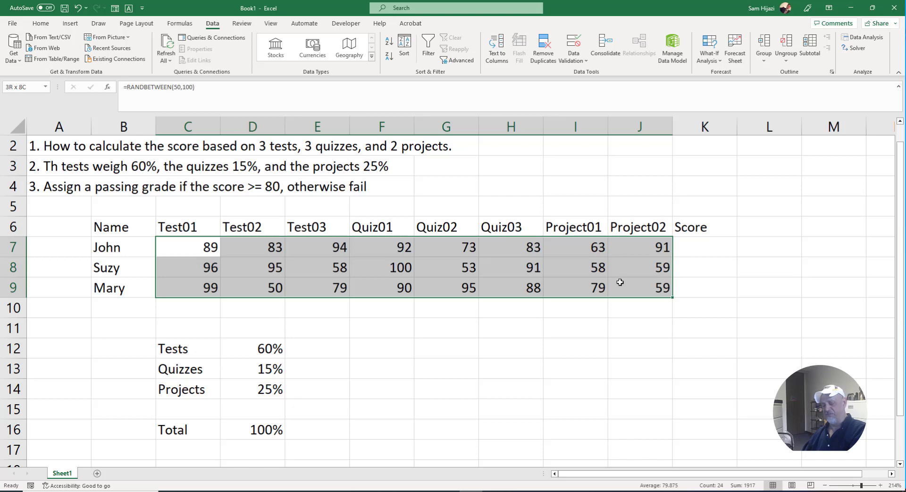
left_click_drag(619, 282, 620, 282)
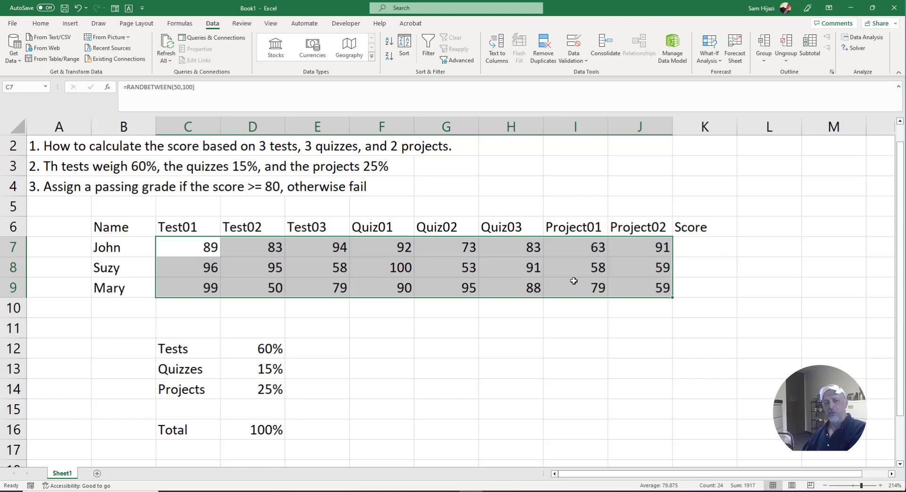
left_click(41, 24)
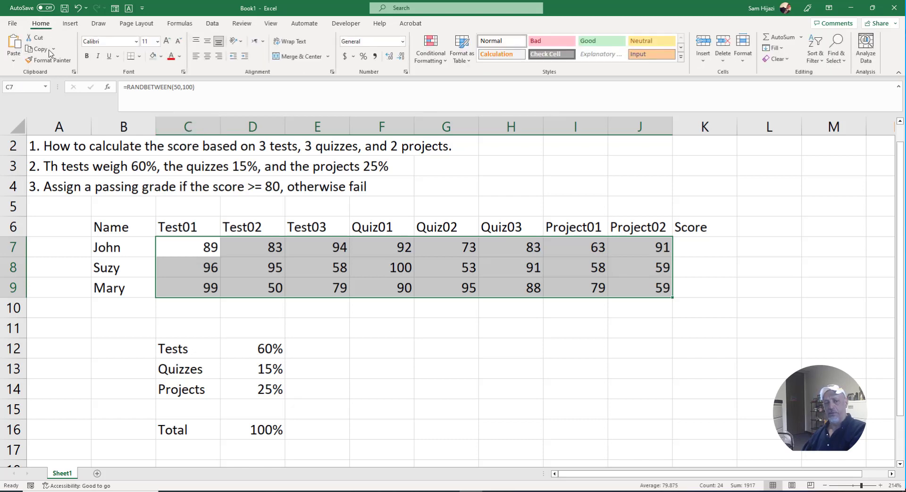
left_click(43, 51)
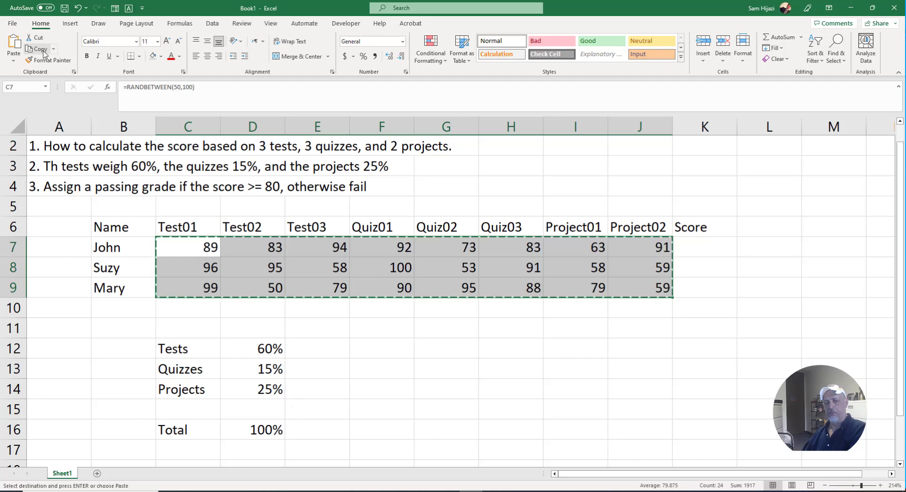
left_click(14, 62)
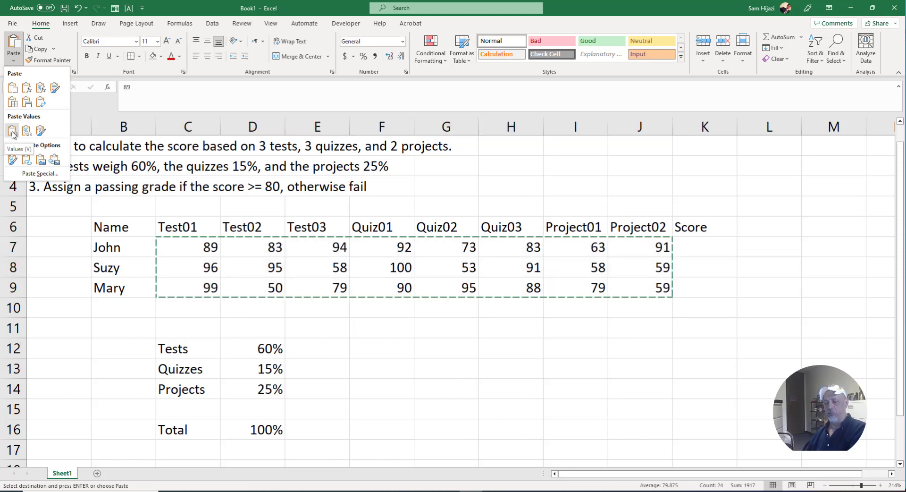
left_click(13, 133)
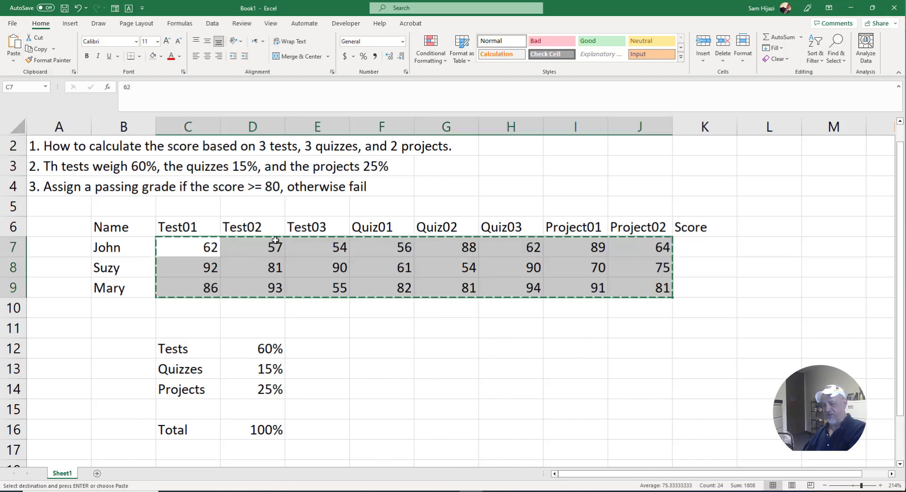
Step: Inspect the cell contents in the Test03 and Quiz01 columns for plain numbers and end the copy mode
left_click(314, 272)
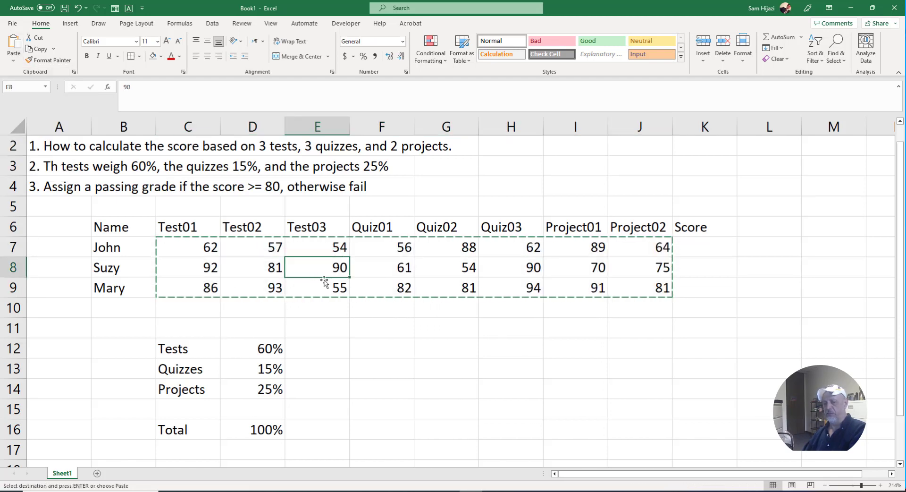
left_click(323, 283)
left_click(324, 247)
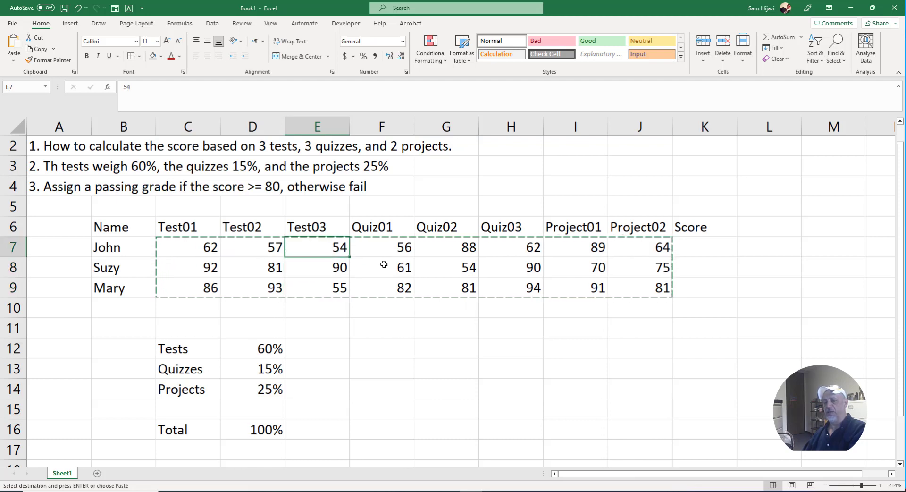
left_click(396, 250)
left_click(399, 270)
left_click(400, 291)
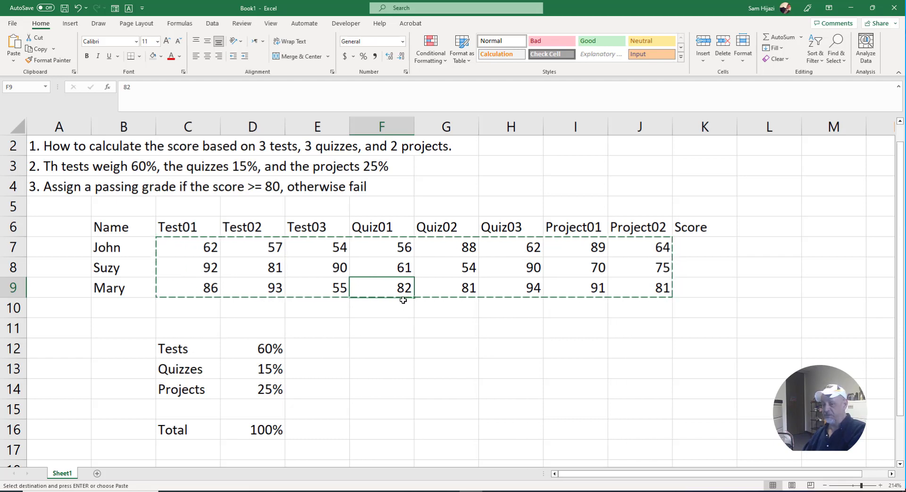
key("Escape")
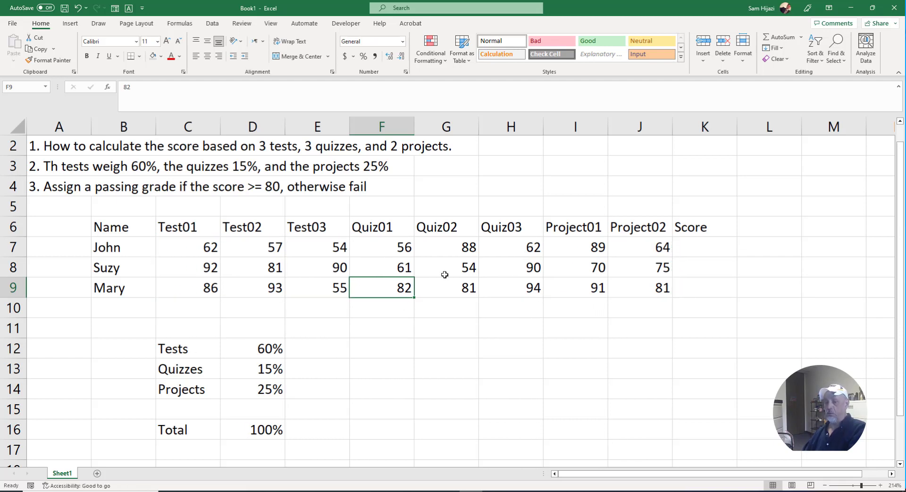
Step: Examine the first student's grades by group, tests C7:E7, quizzes F7:H7 and projects I7:J7, and select the score cell K7
left_click(695, 246)
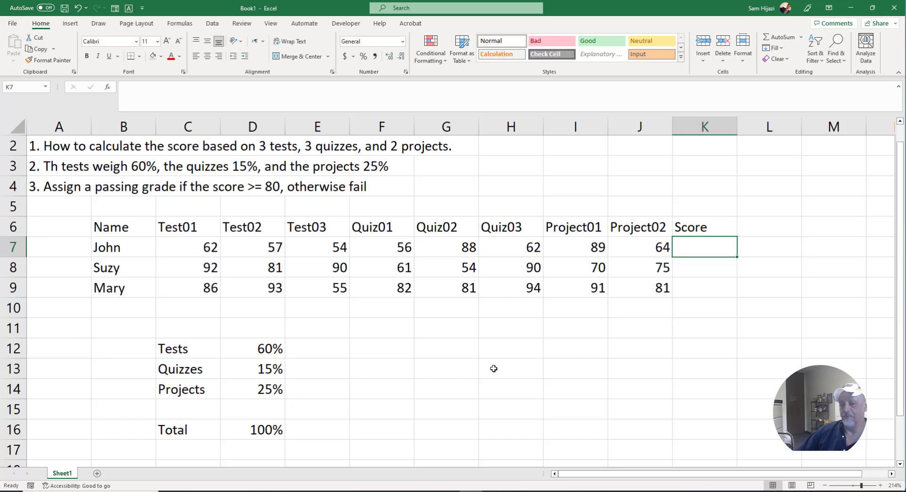
left_click(202, 242)
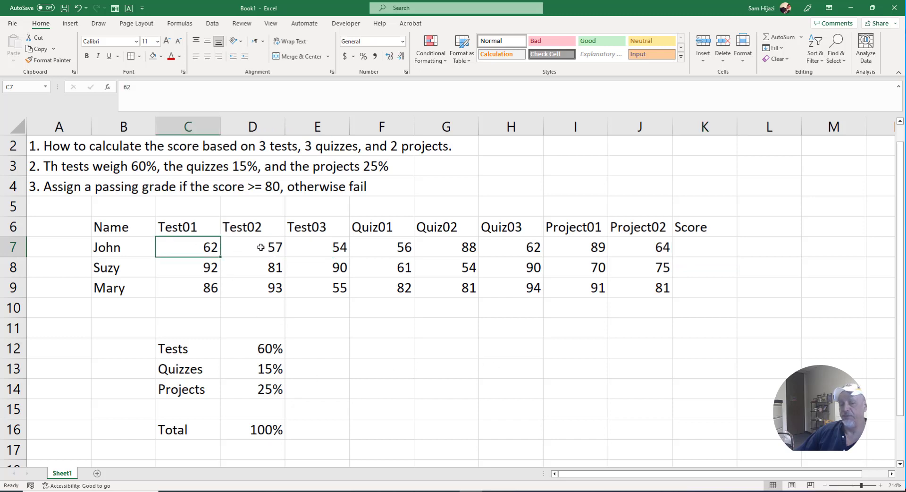
left_click_drag(261, 248, 308, 244)
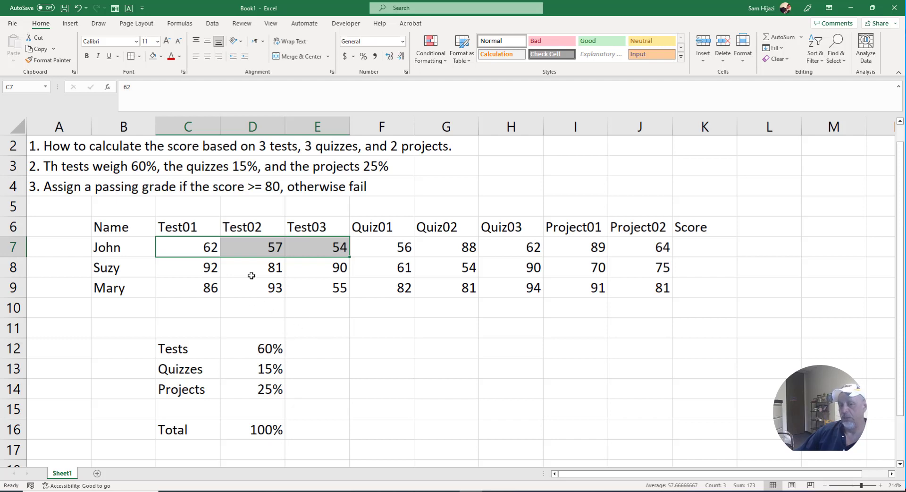
left_click_drag(197, 247, 307, 243)
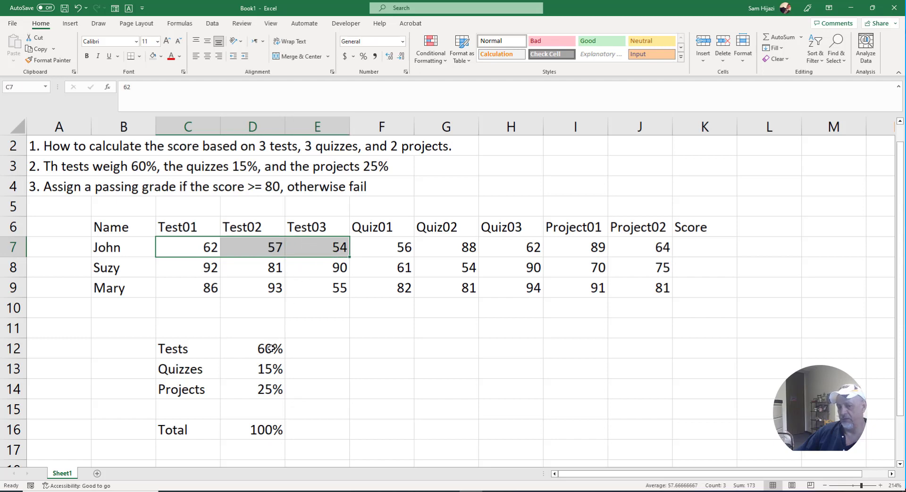
left_click_drag(378, 253, 501, 244)
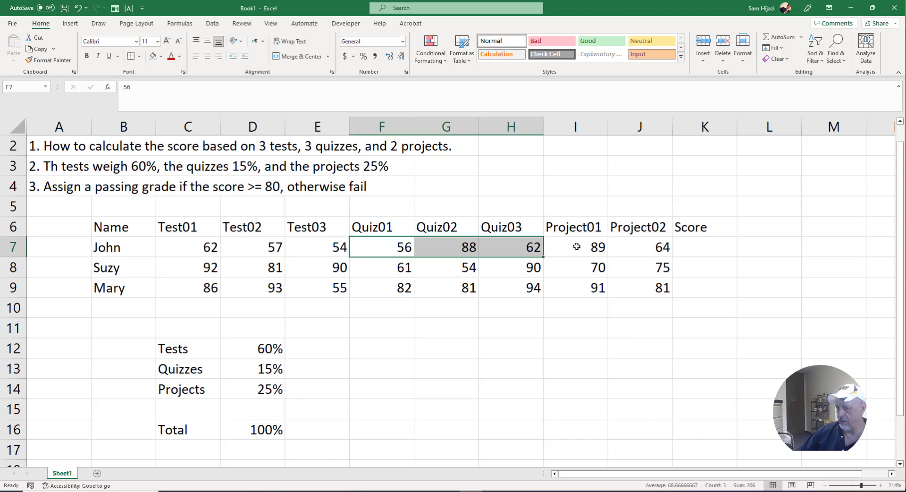
left_click_drag(585, 246, 636, 244)
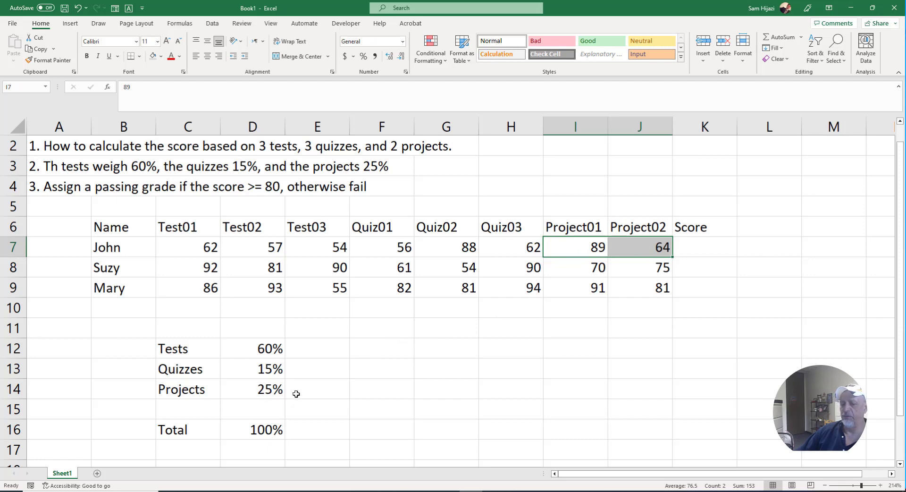
left_click(722, 250)
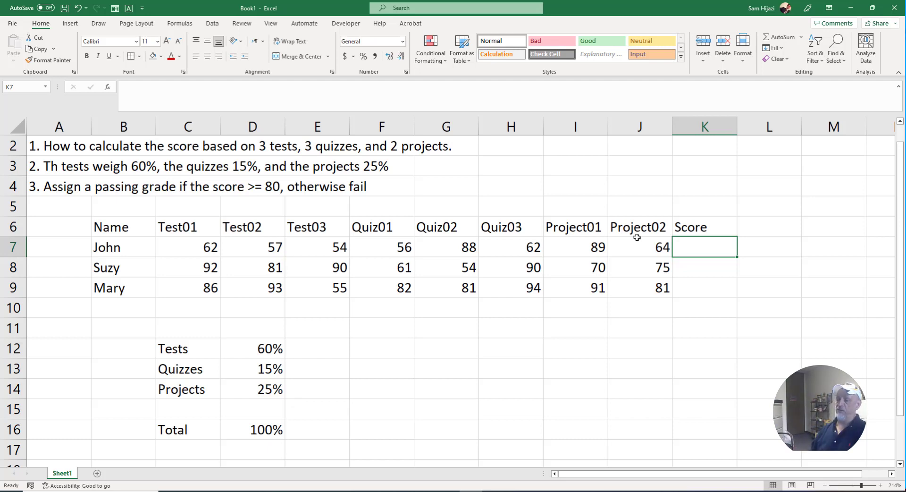
Step: Begin the score formula in K7 with the average of tests C7:E7 multiplied by the absolute weight $D$12
type("=av")
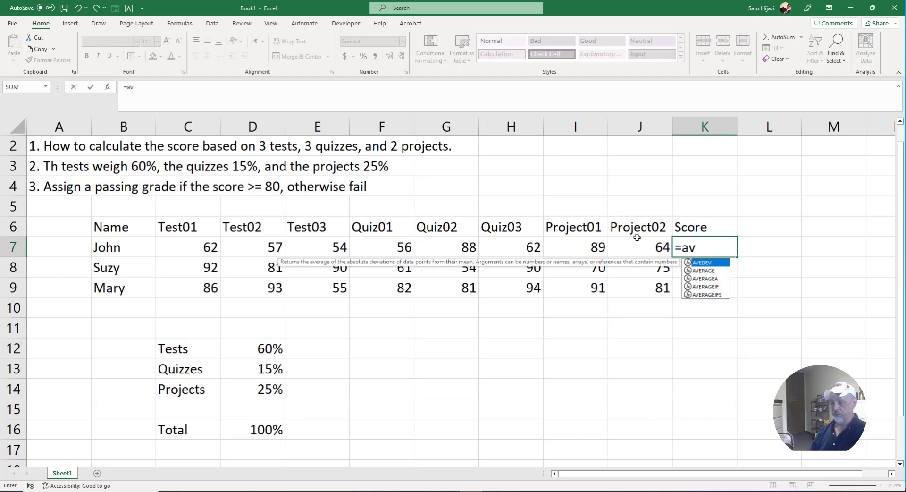
key("Down")
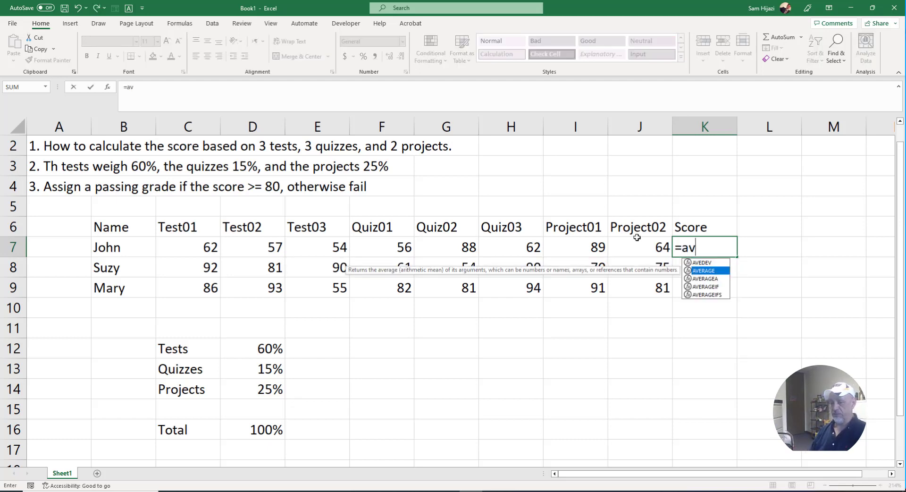
key("Tab")
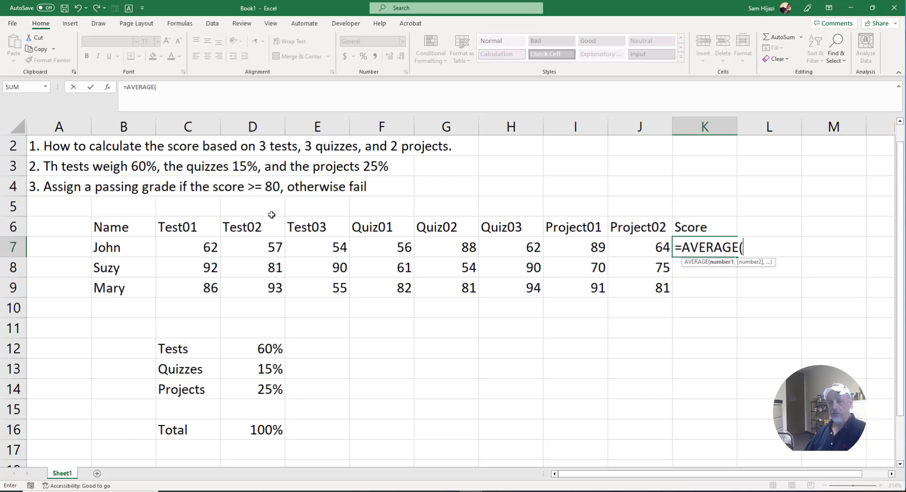
left_click_drag(201, 246, 293, 248)
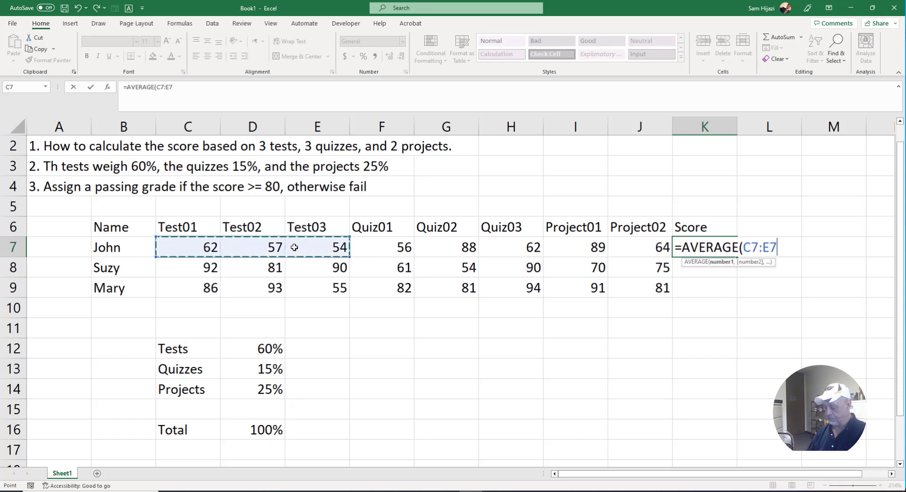
type(")*")
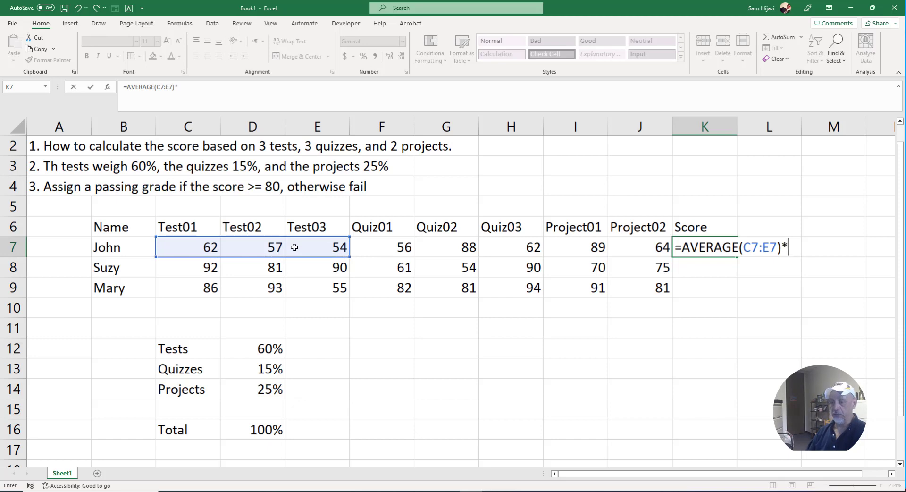
left_click(265, 344)
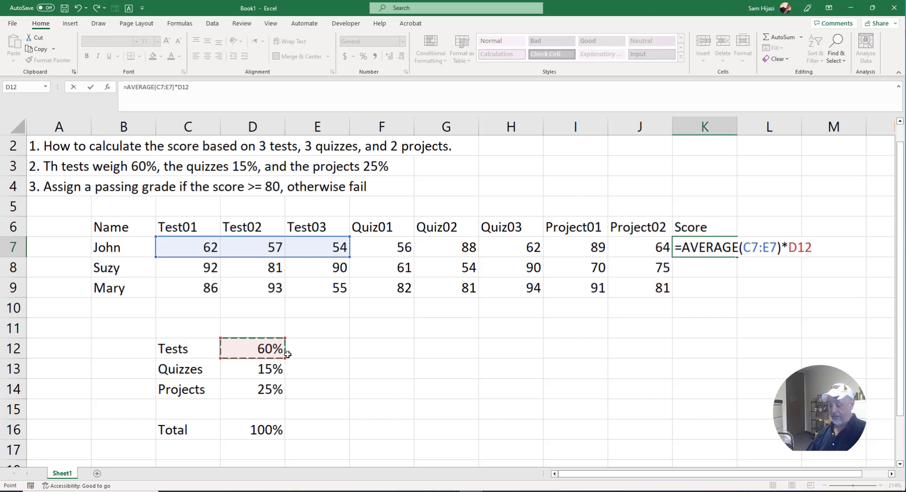
key("F4")
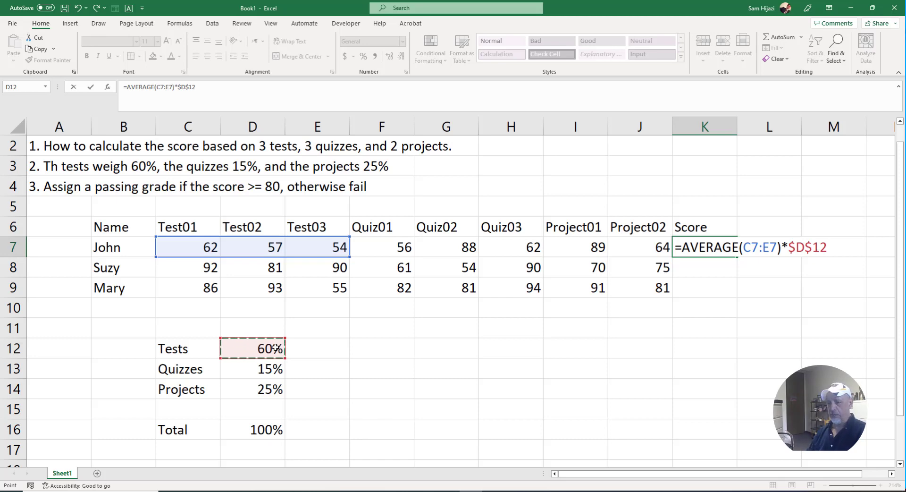
Step: Add the average of quizzes F7:H7 multiplied by the absolute weight $D$13 to the K7 score formula
type("+")
type("averag")
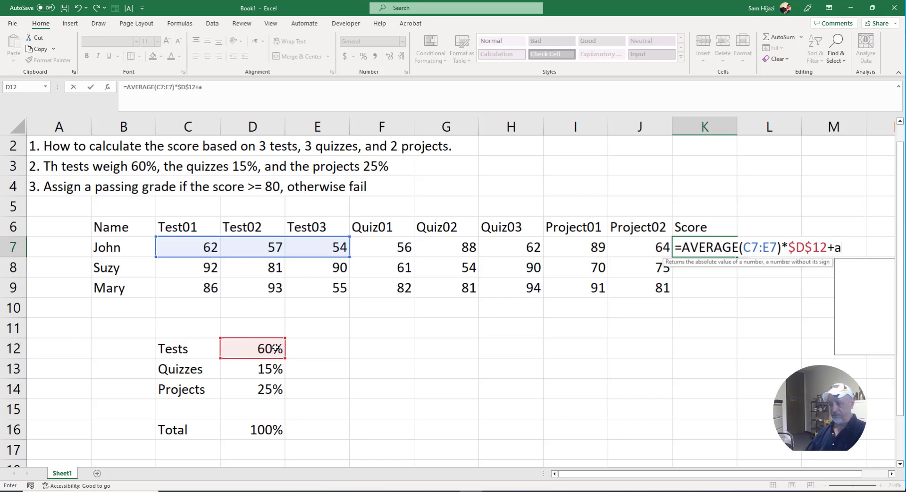
key("Tab")
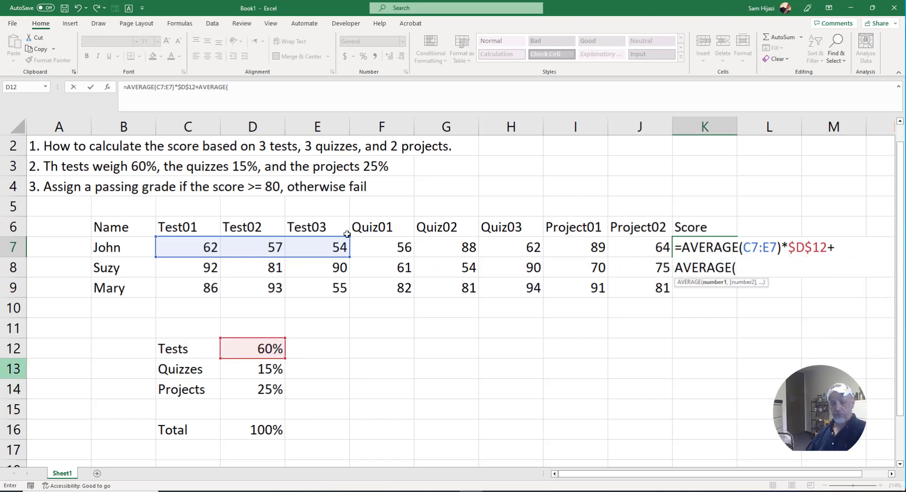
left_click_drag(386, 246, 491, 245)
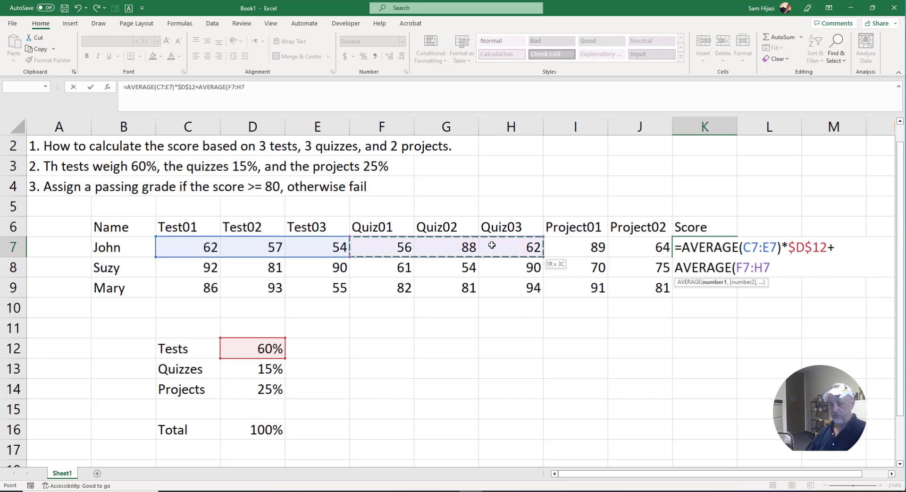
type(")*")
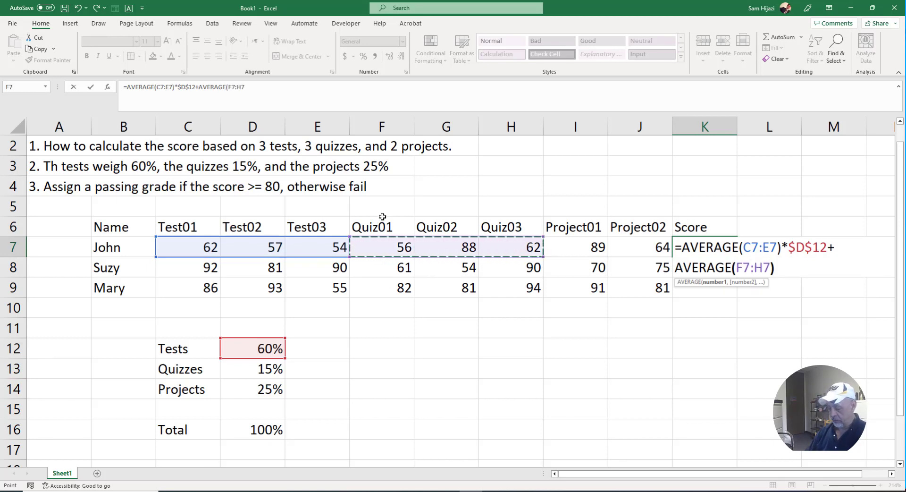
left_click(263, 370)
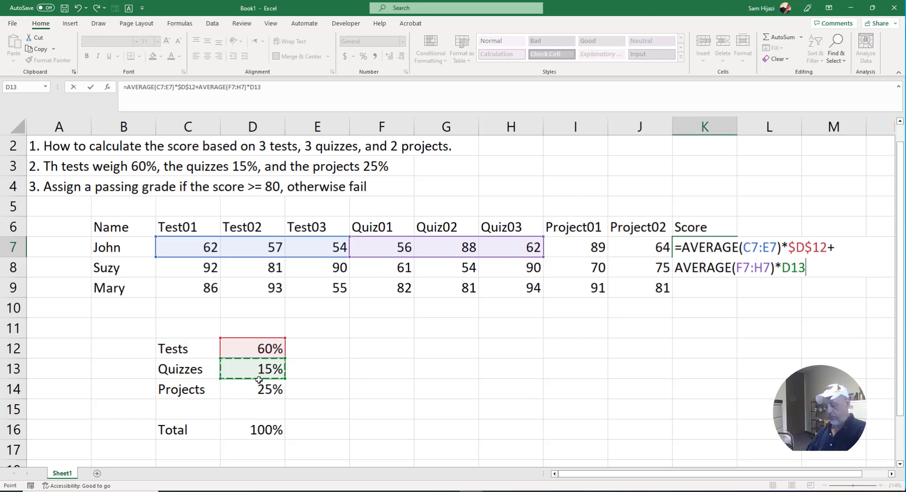
key("F4")
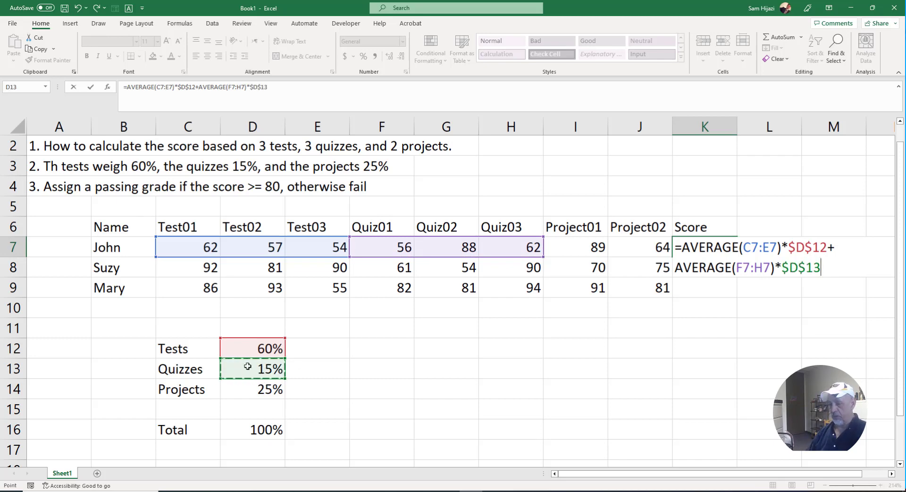
Step: Complete the K7 formula by adding the average of projects I7:J7 times absolute weight $D$14, and fill it down through K9
type("+average")
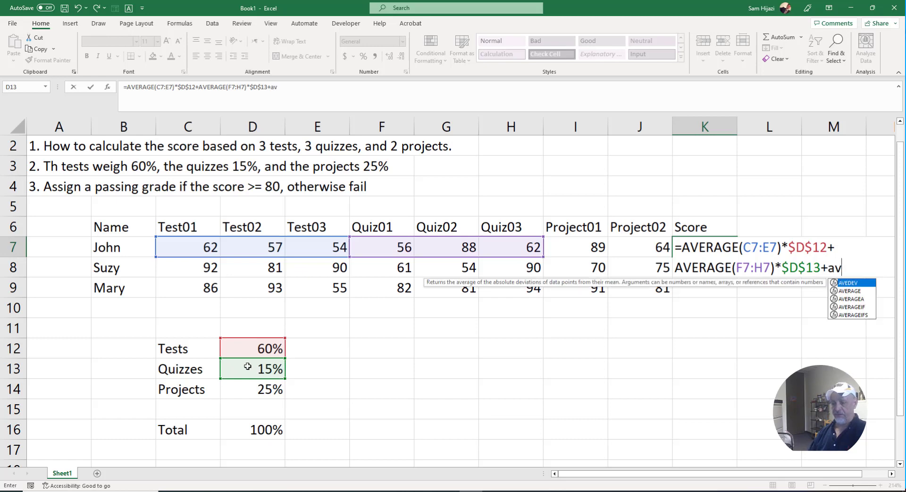
key("Tab")
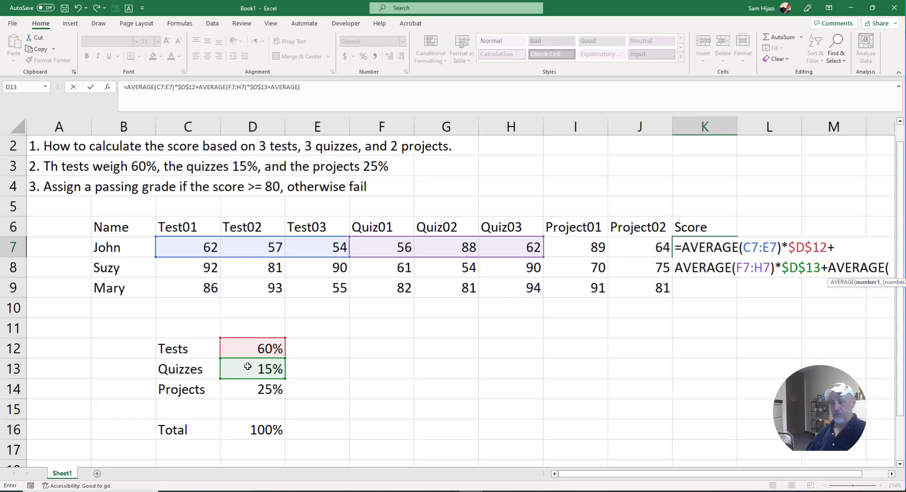
left_click(566, 250)
left_click_drag(567, 250, 627, 250)
type(")*")
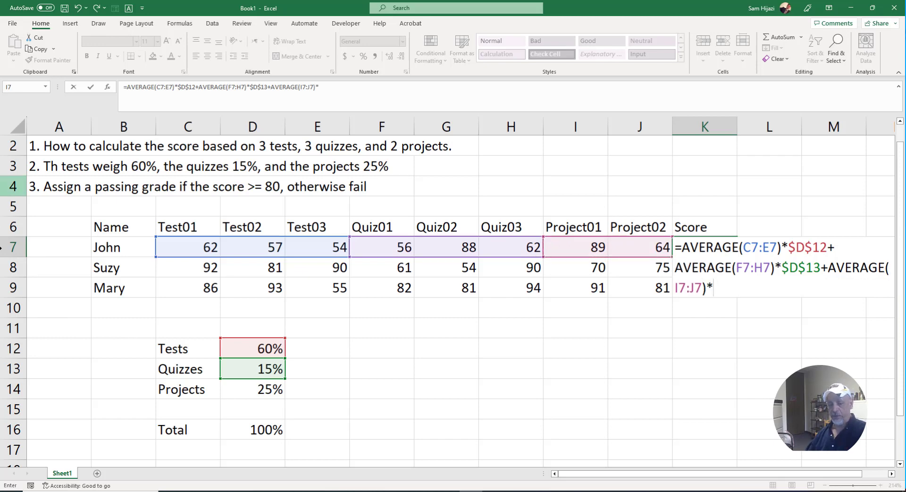
left_click(254, 384)
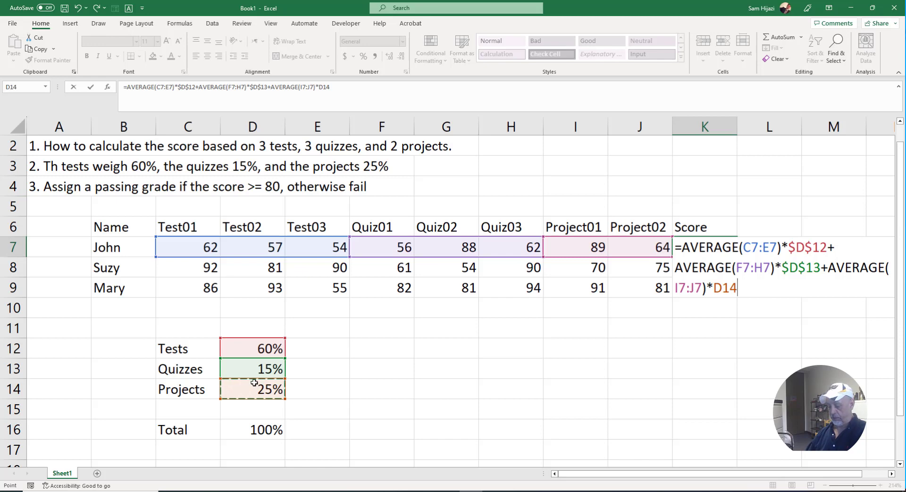
key("F4")
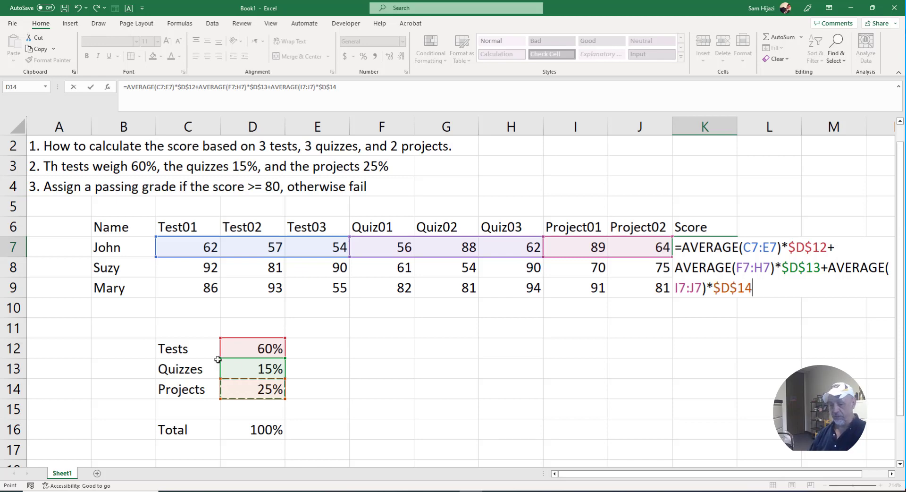
key("Return")
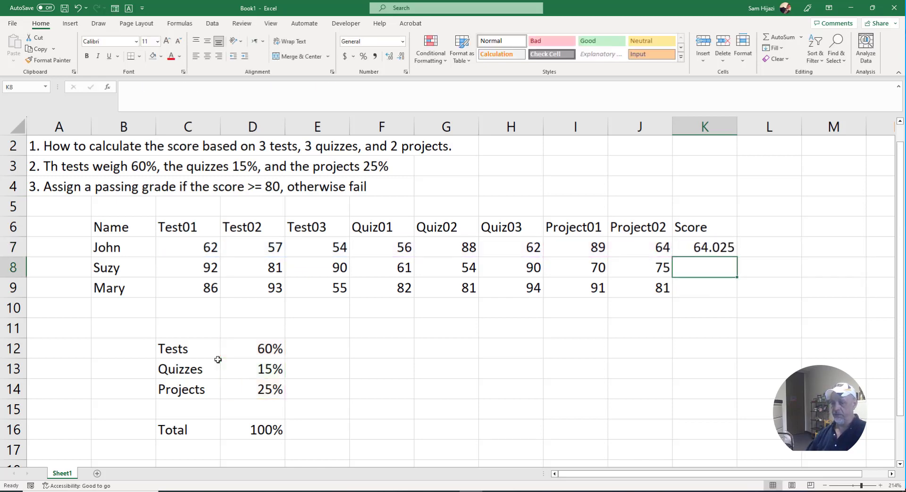
left_click(702, 242)
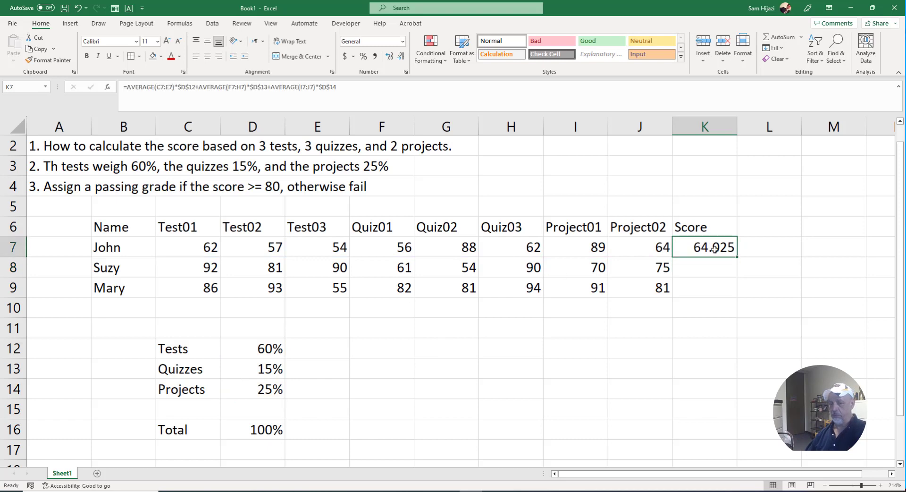
double_click(736, 257)
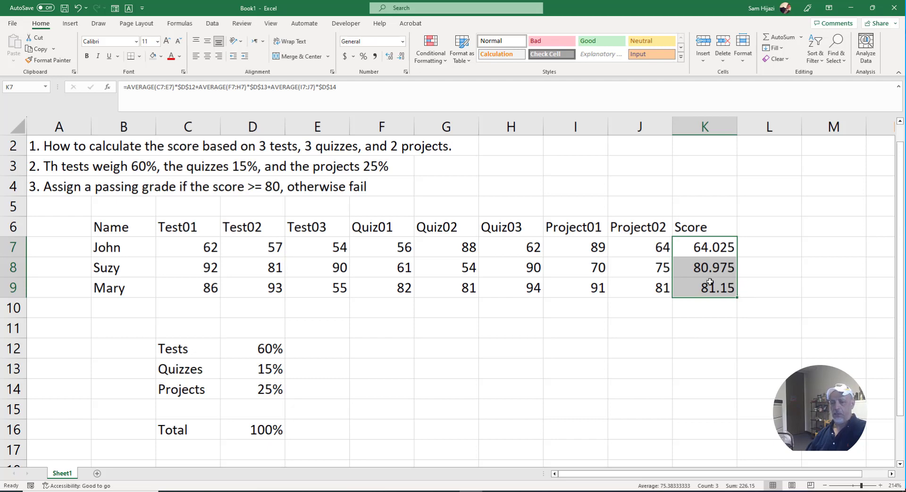
Step: Set the weights to 70% for tests, 10% for quizzes and 20% for projects, and select the weight range D12:D14
left_click(274, 351)
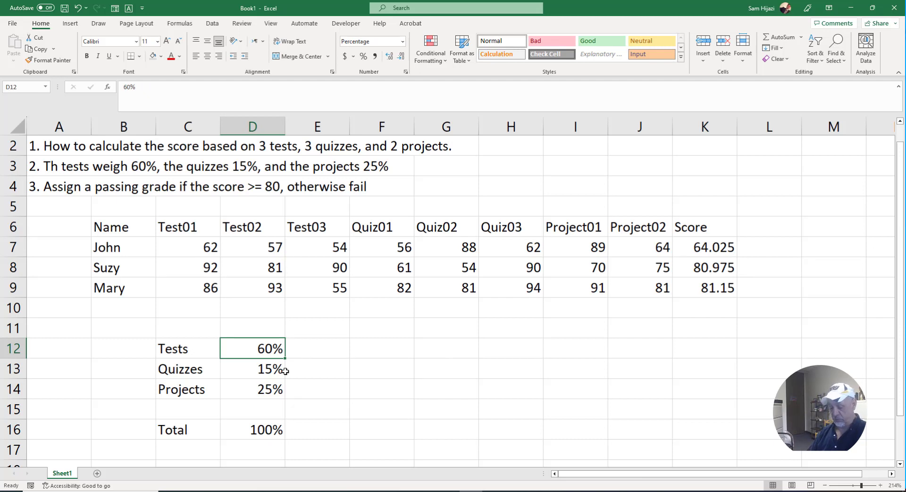
type("70")
key("Return")
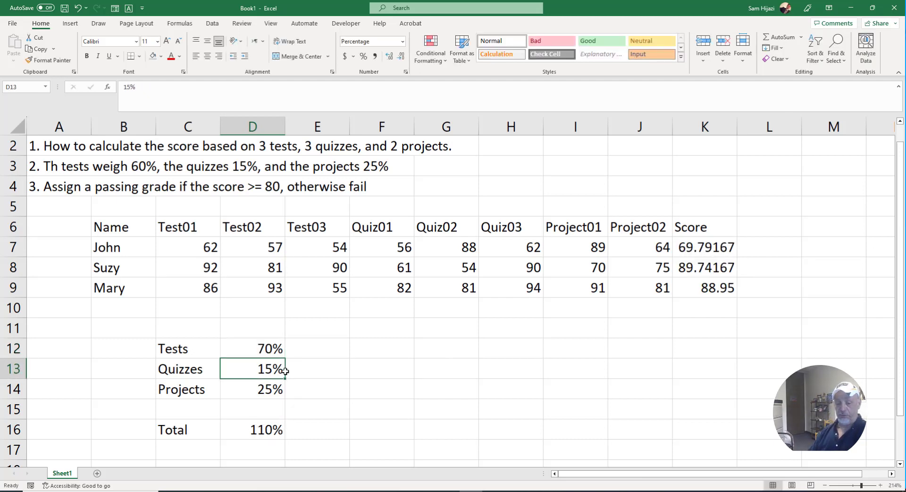
type("1-")
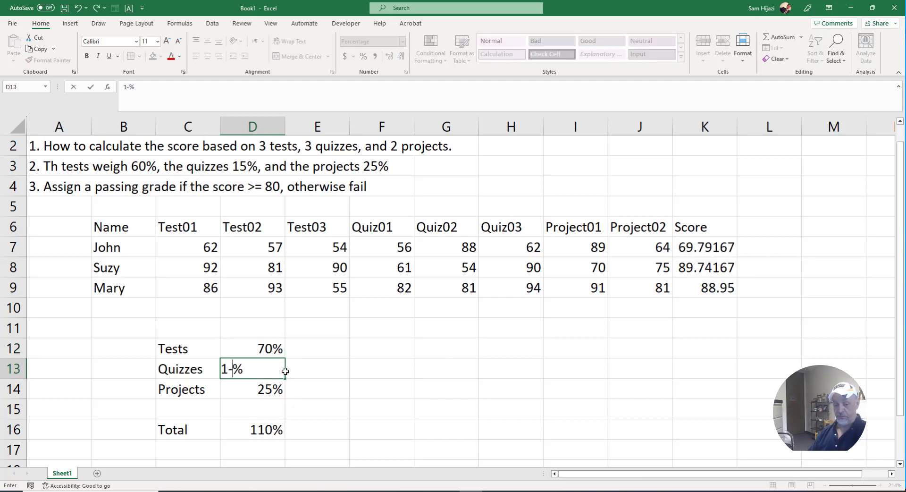
key("BackSpace")
type("0")
key("Return")
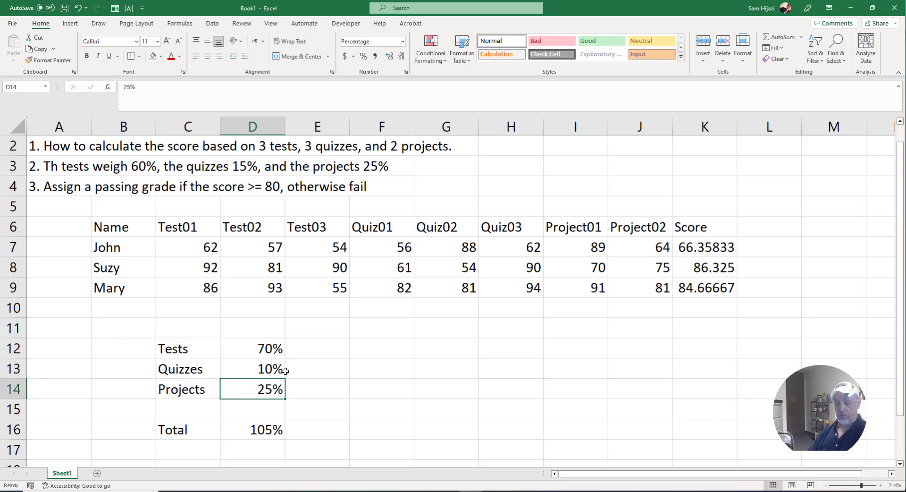
type("2-")
key("BackSpace")
type("0")
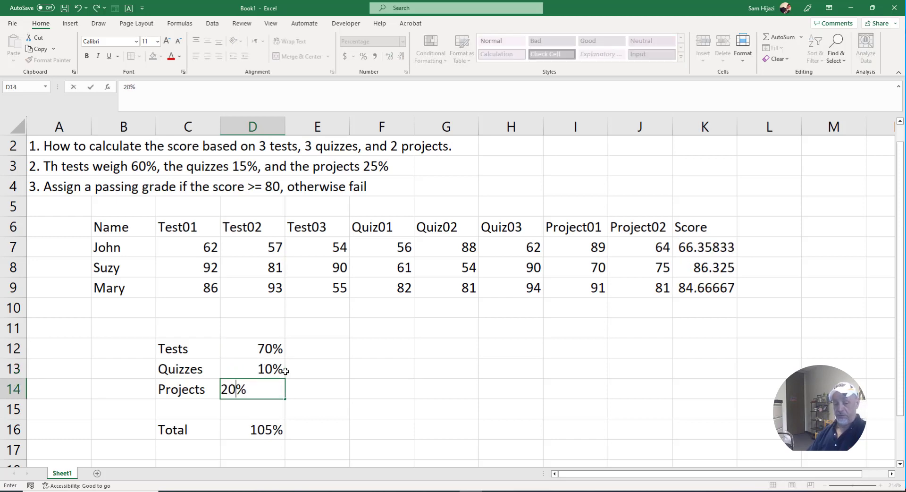
key("Return")
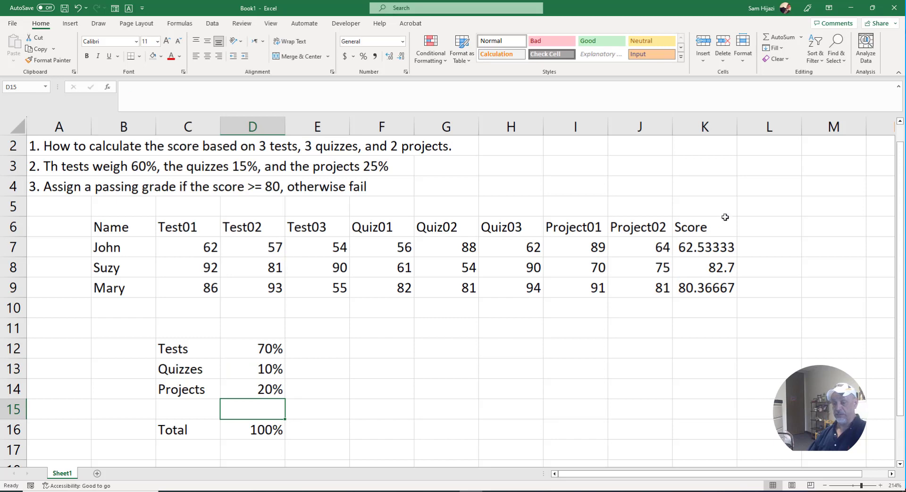
left_click_drag(264, 353, 268, 389)
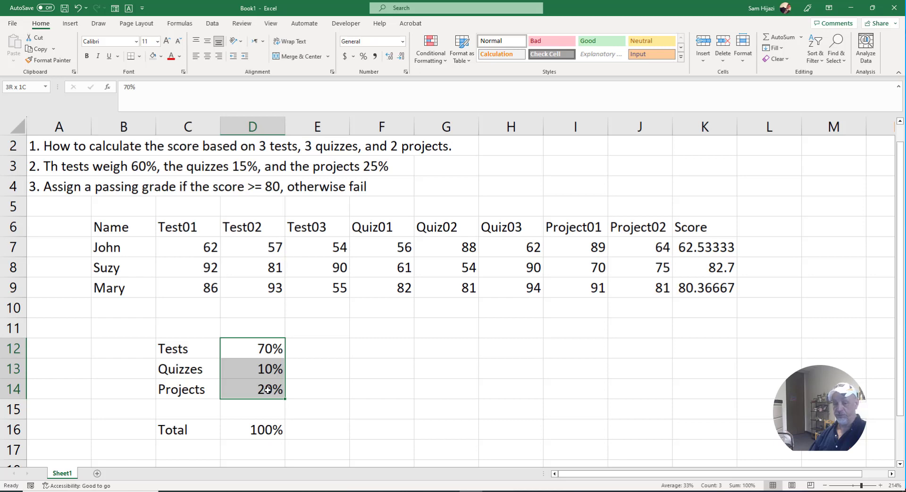
left_click_drag(268, 389, 267, 389)
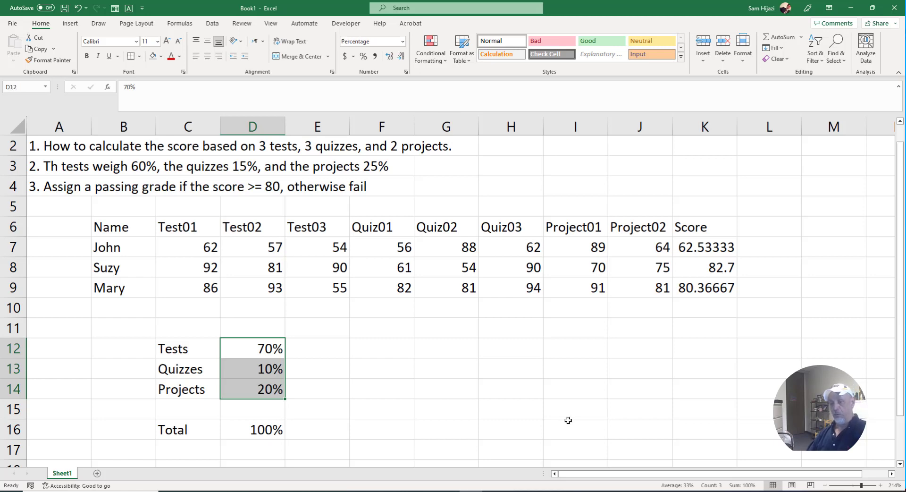
Step: Format the scores in K7:K9 to show two decimal places
left_click_drag(703, 249, 706, 280)
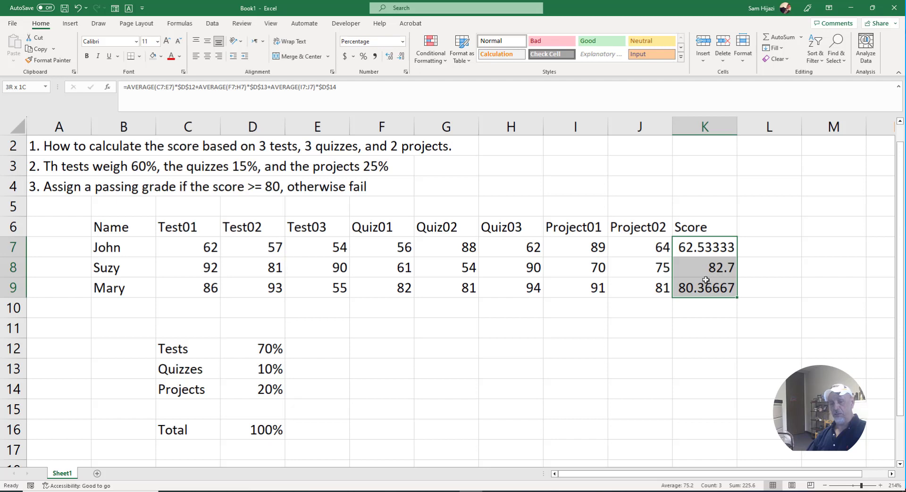
left_click(402, 57)
left_click(401, 57)
left_click(400, 58)
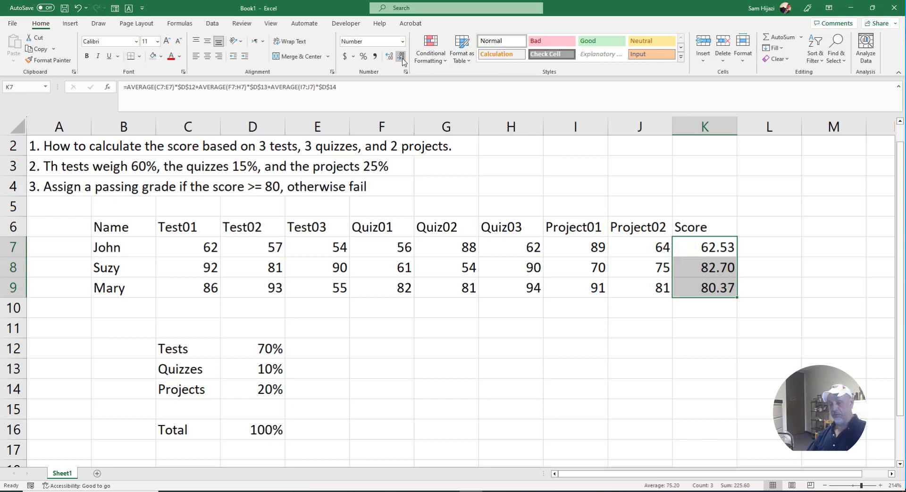
left_click(400, 58)
left_click(389, 56)
left_click(699, 333)
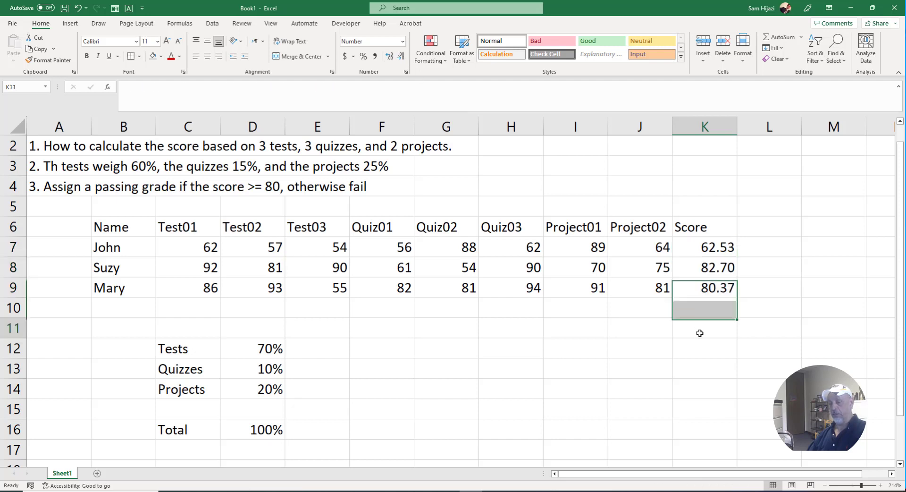
Step: Add the column header Pass/Fail in L6, beside the Score header
left_click(753, 229)
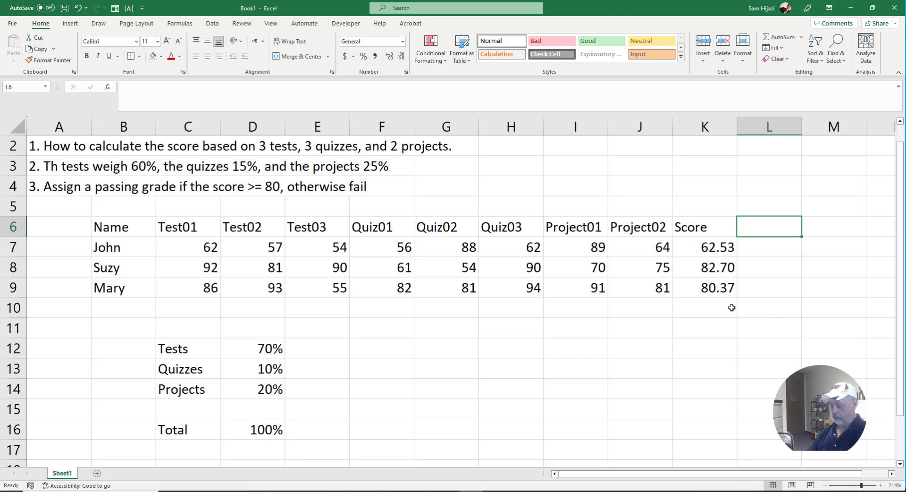
type("G")
key("BackSpace")
type("P")
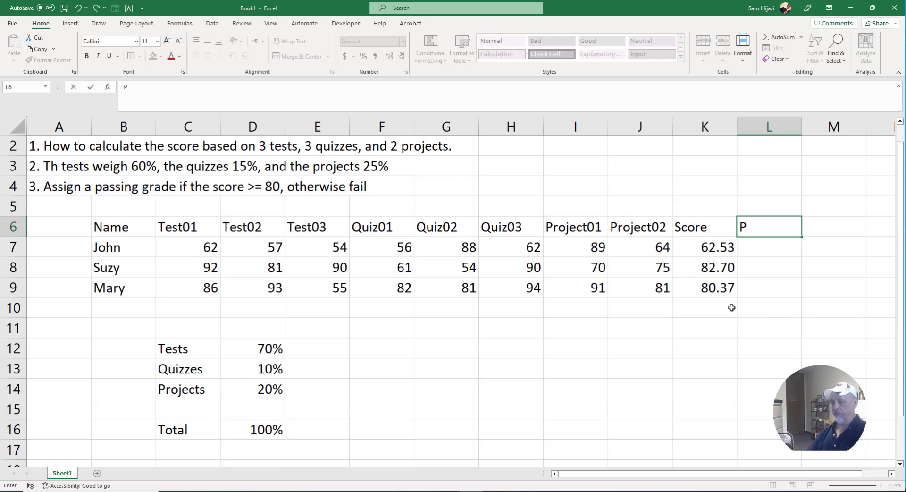
type("ass/Gra")
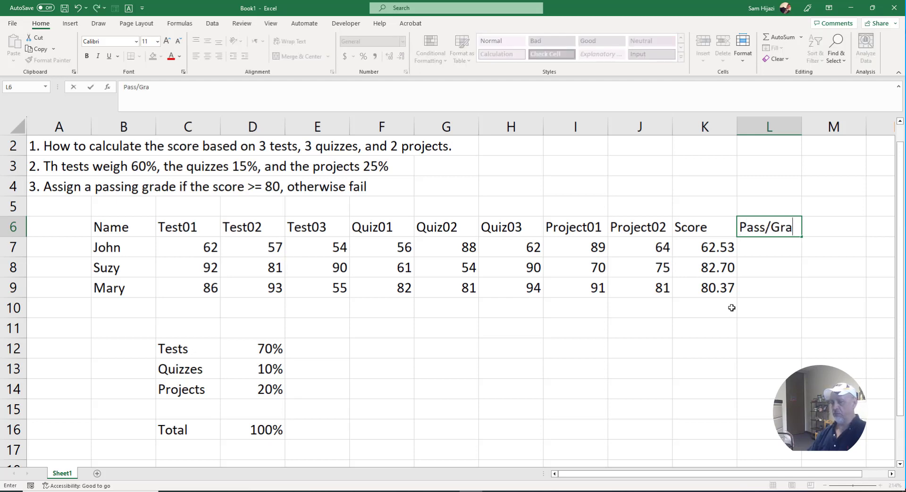
key("BackSpace")
key("BackSpace")
key("BackSpace")
type("Fail")
key("Return")
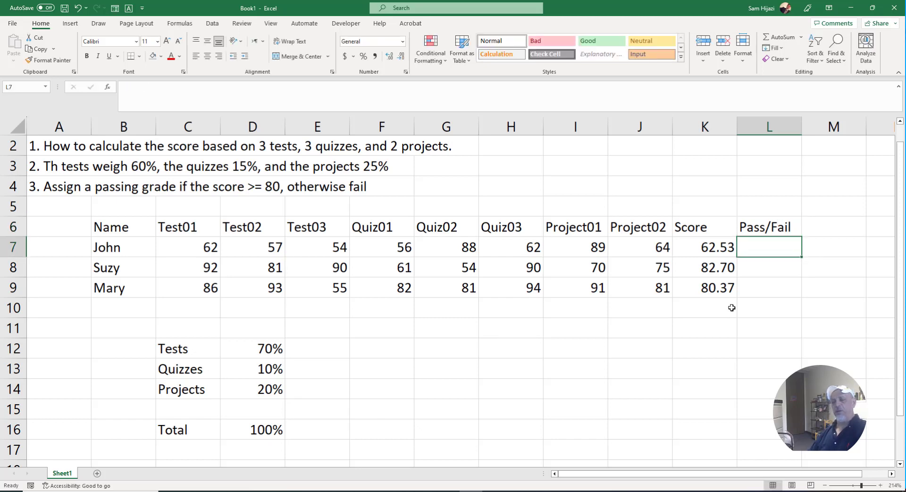
left_click(706, 246)
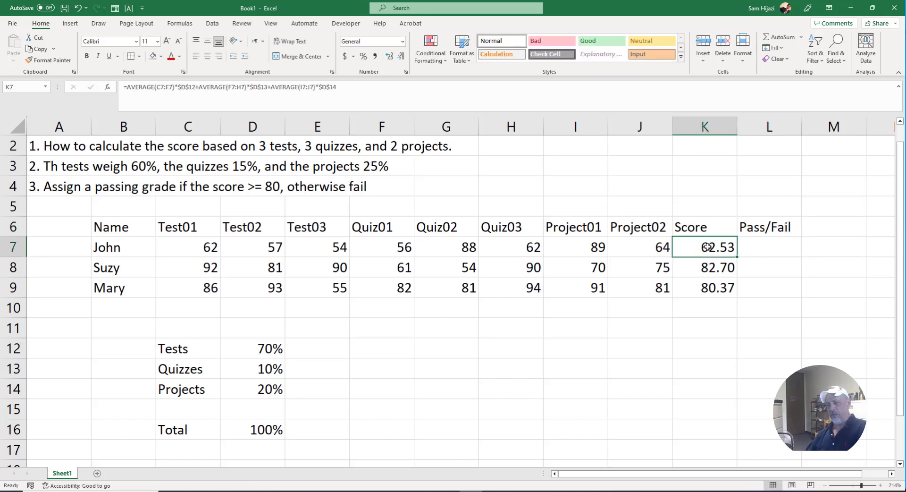
left_click(754, 246)
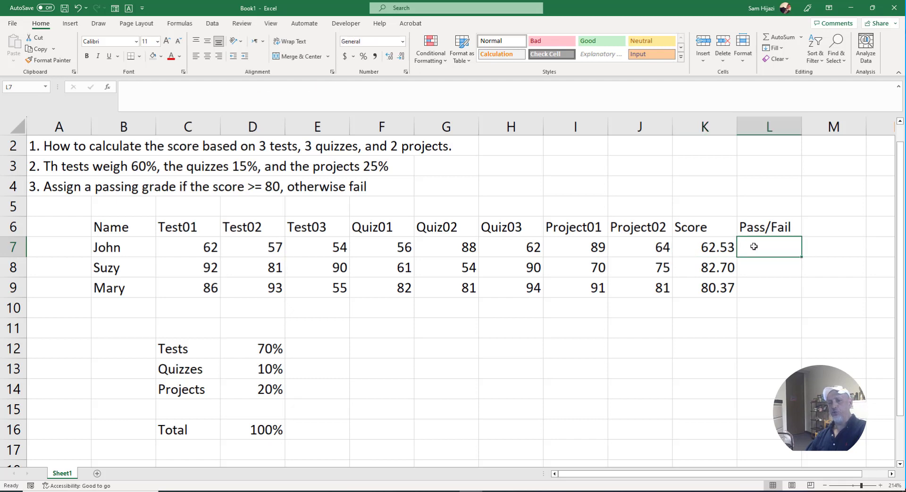
left_click(500, 371)
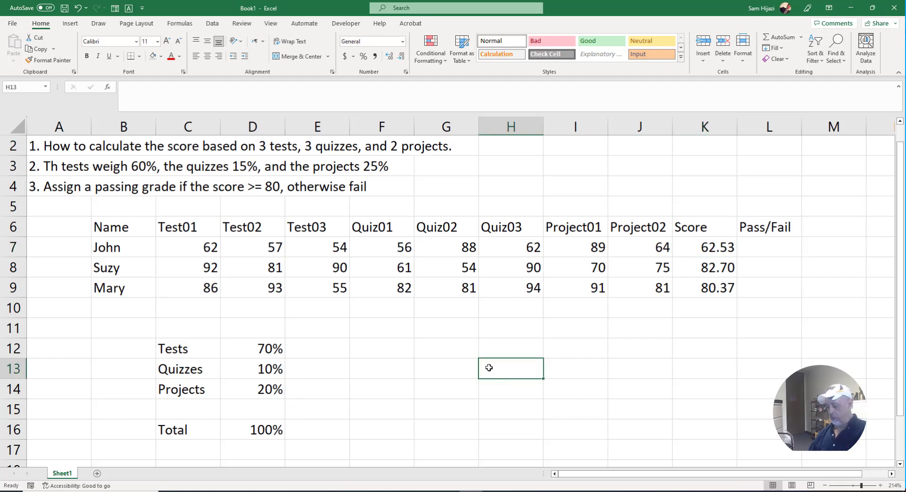
type(">")
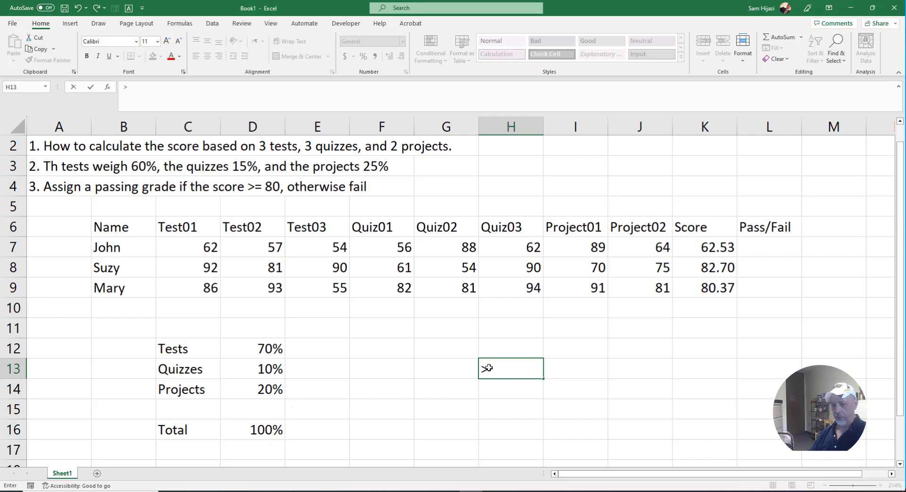
type("=")
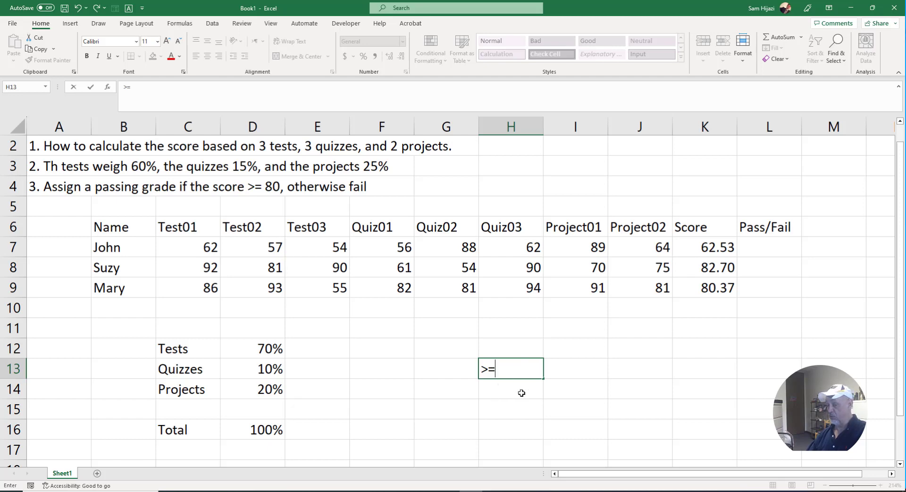
left_click_drag(500, 369, 453, 368)
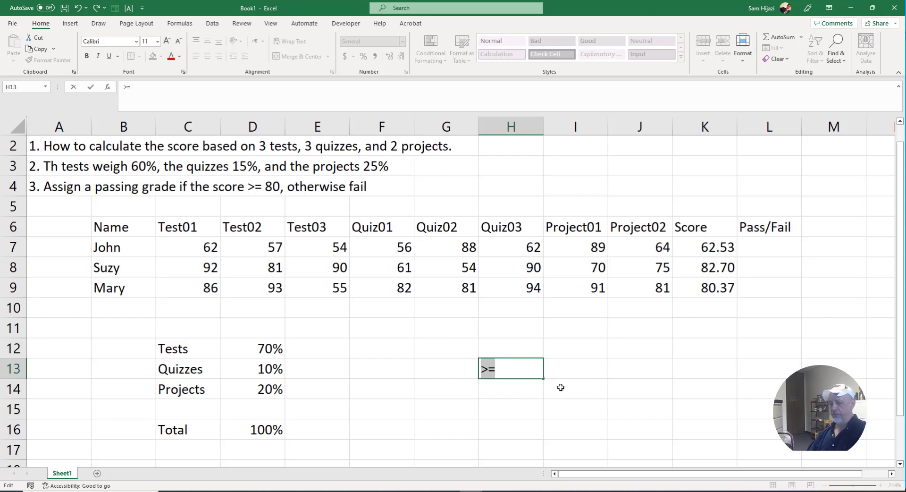
key("Escape")
Step: List the comparison operators =, >, >=, <, <= and <> as text down column I, from I13 to I18
left_click(553, 375)
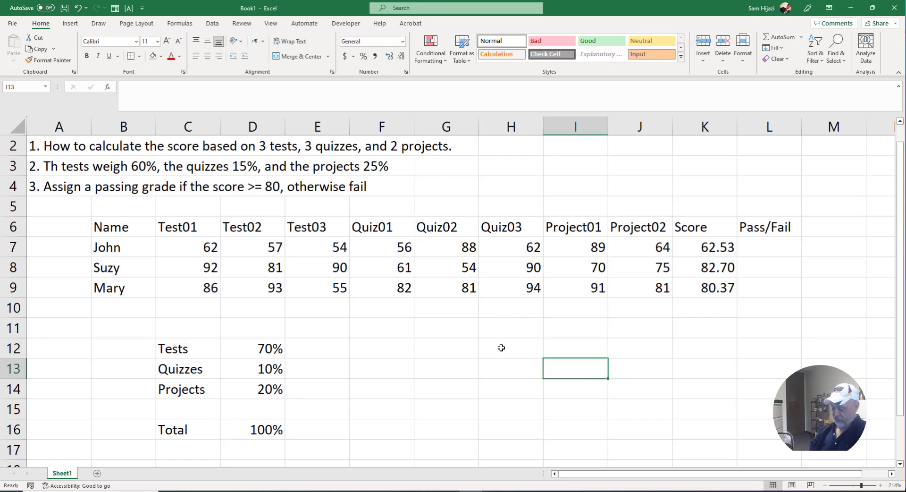
type("=")
key("Return")
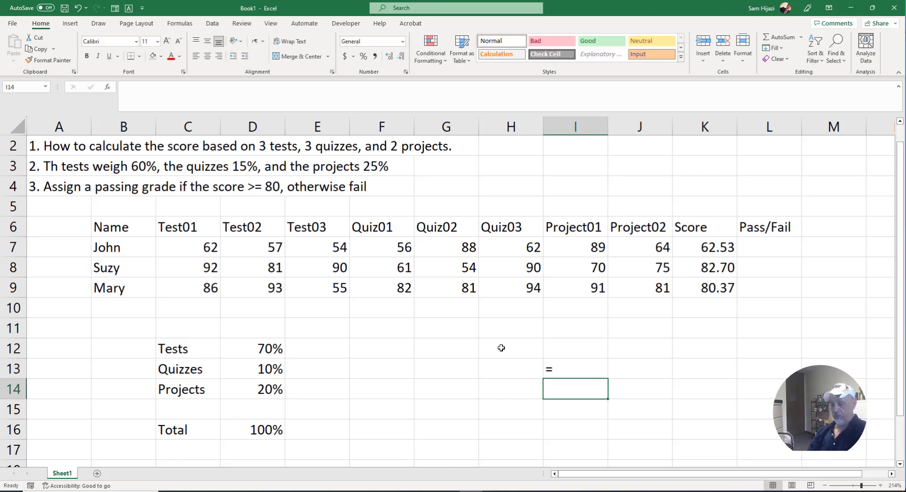
type(">")
key("Return")
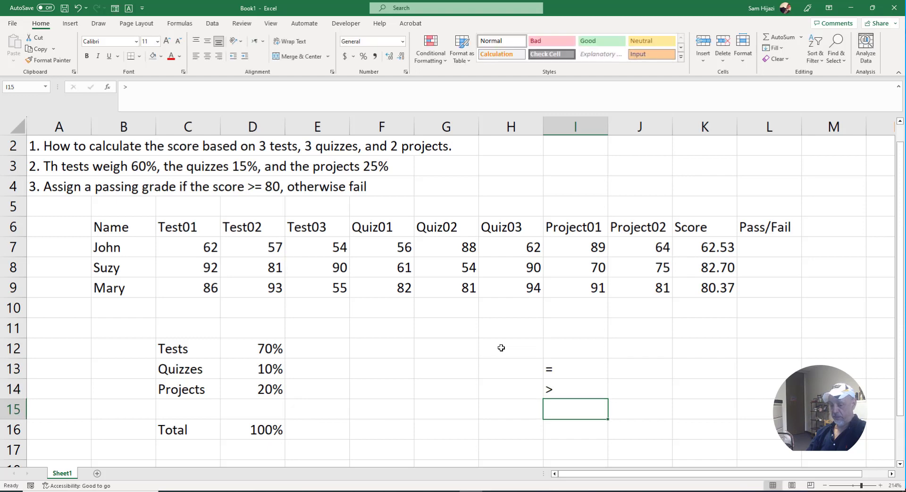
type(">=")
key("Return")
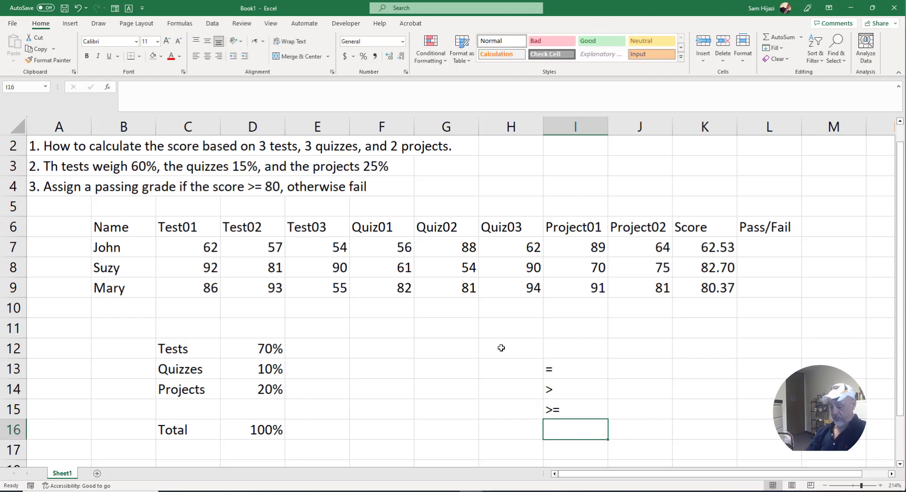
type("<")
key("Return")
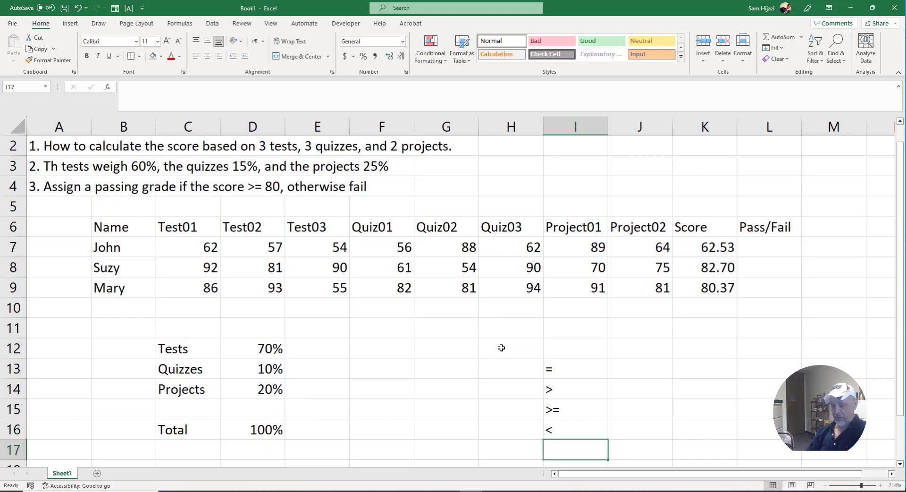
type("<=")
key("Return")
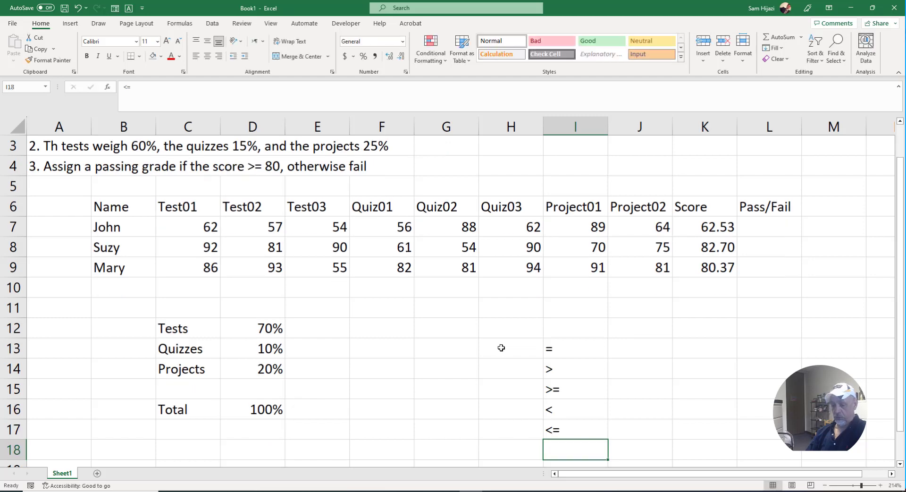
type("<")
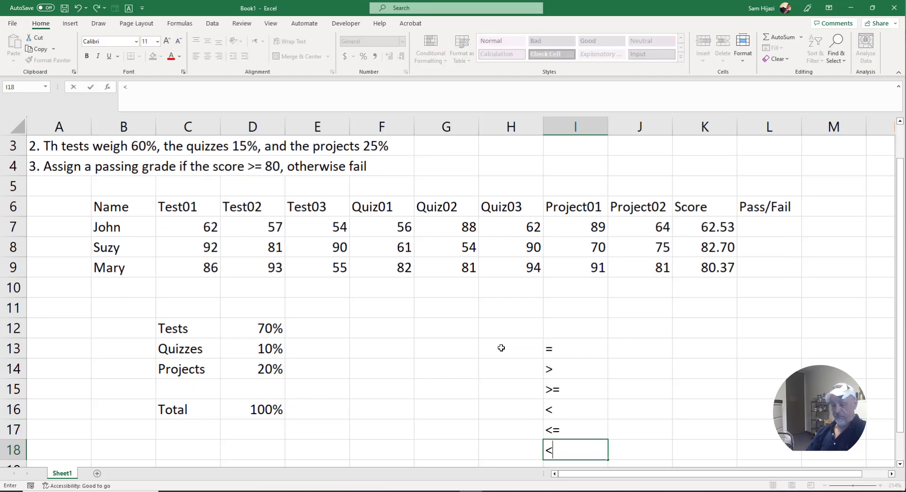
type(">")
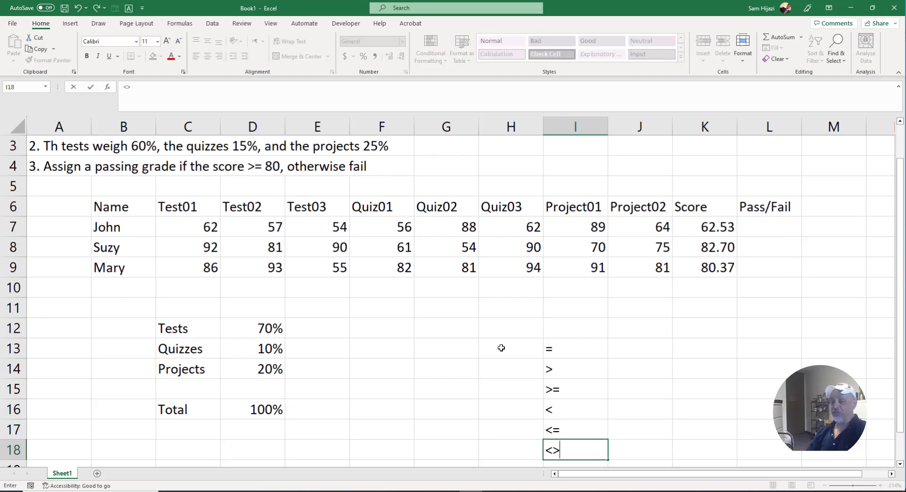
Step: Demonstrate the equal operator with the formula =(9=9) in J13
left_click(620, 350)
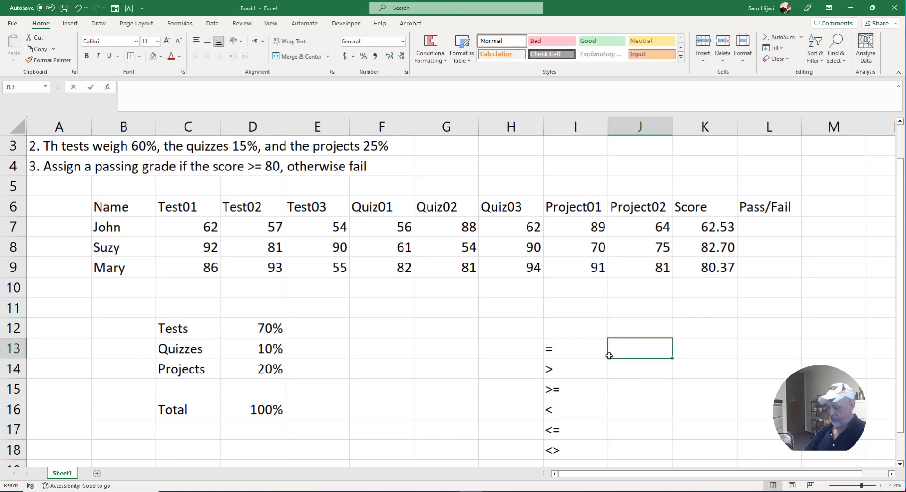
type("=(9=")
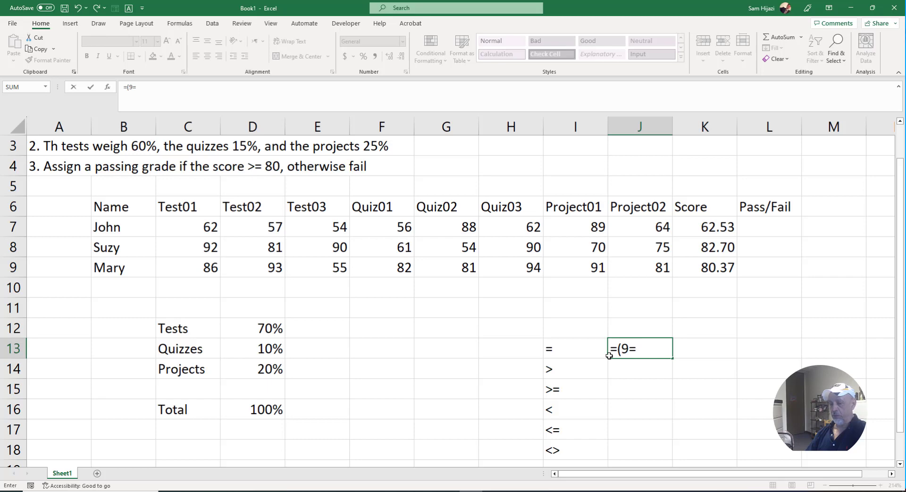
type("9)")
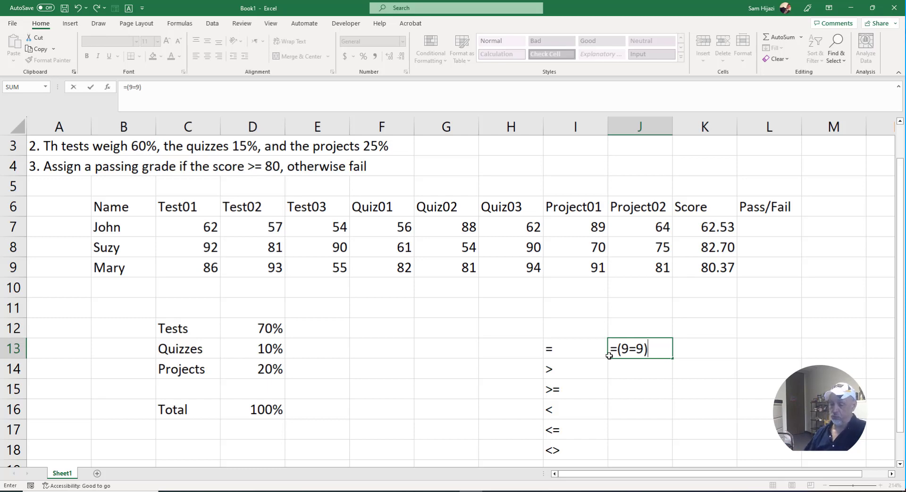
key("Return")
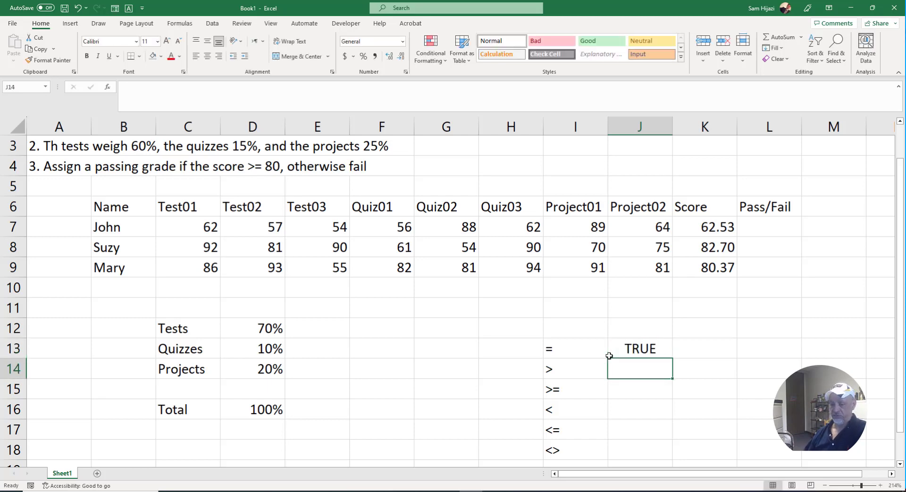
Step: Demonstrate the greater-than operator with the formula =(9>99) in J14
type("=")
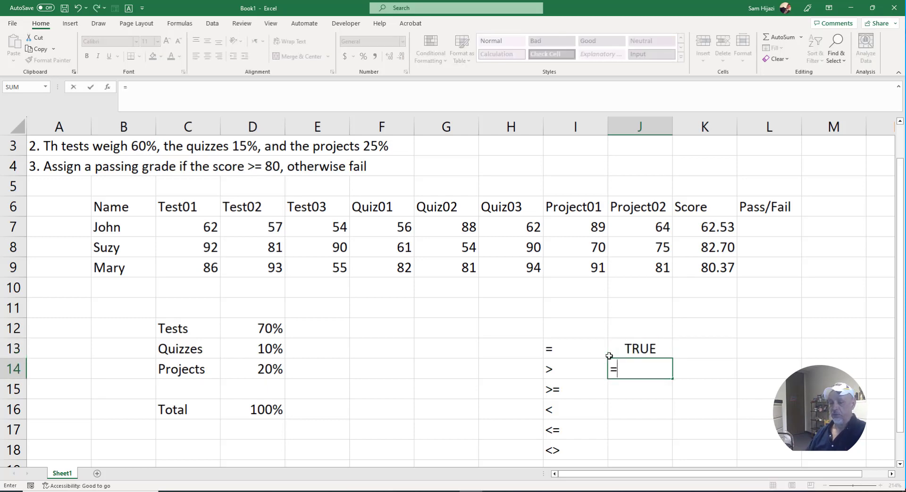
type("(")
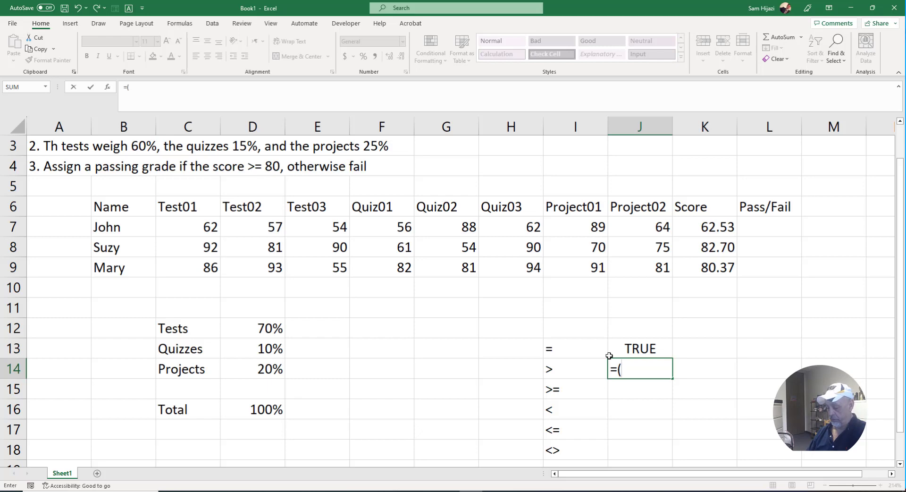
type("9>")
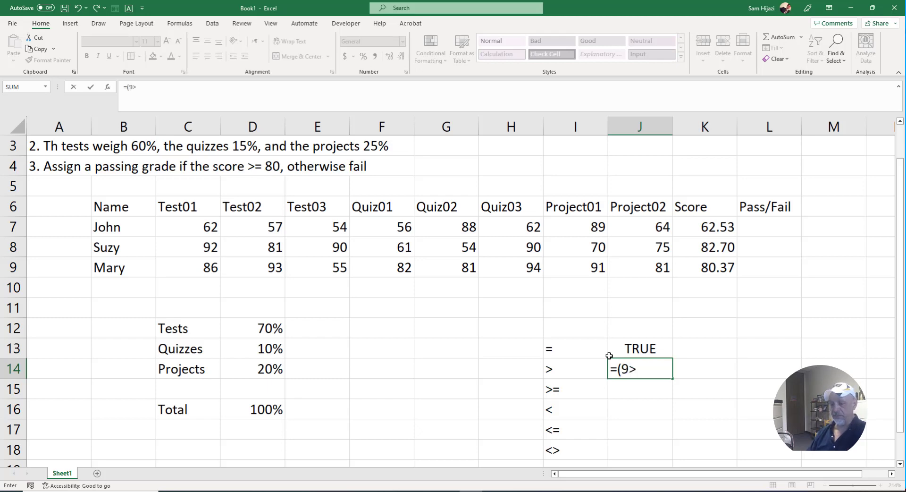
key("BackSpace")
type("<")
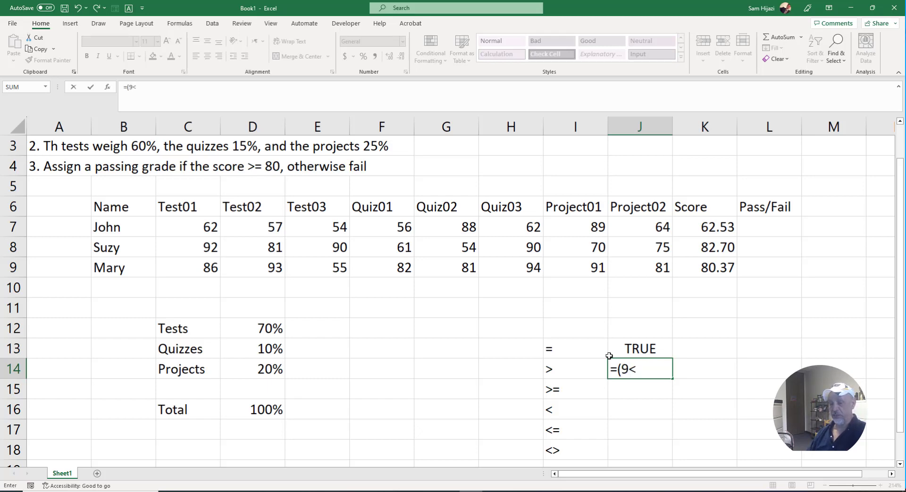
key("BackSpace")
type(">99)")
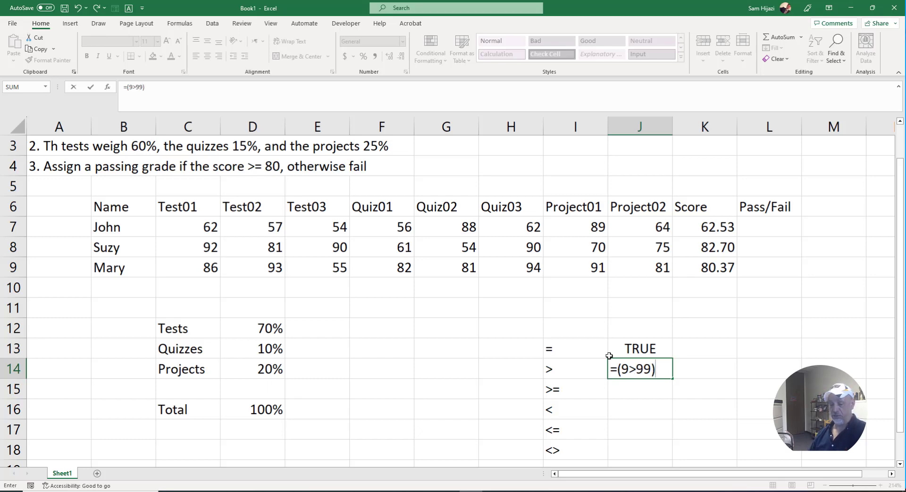
key("Return")
Step: Demonstrate the greater-than-or-equal operator with the formula =(9>=3) in J15
type("=(9")
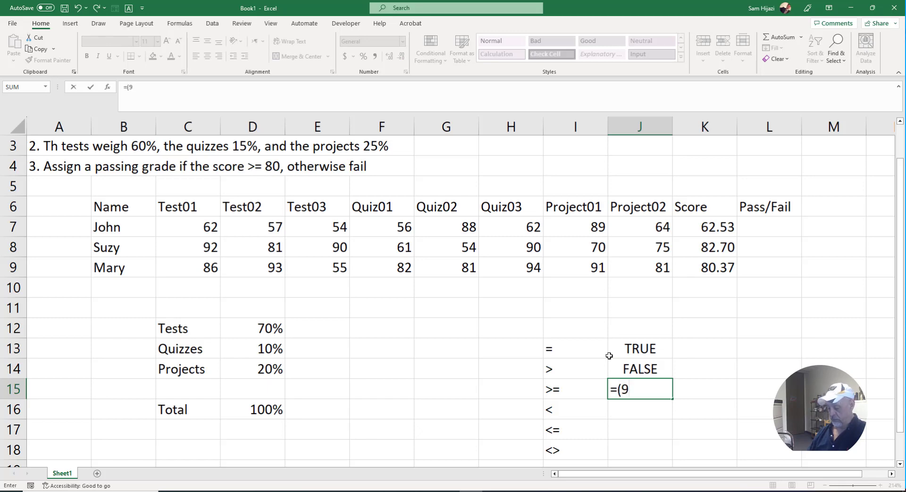
type(">=3)")
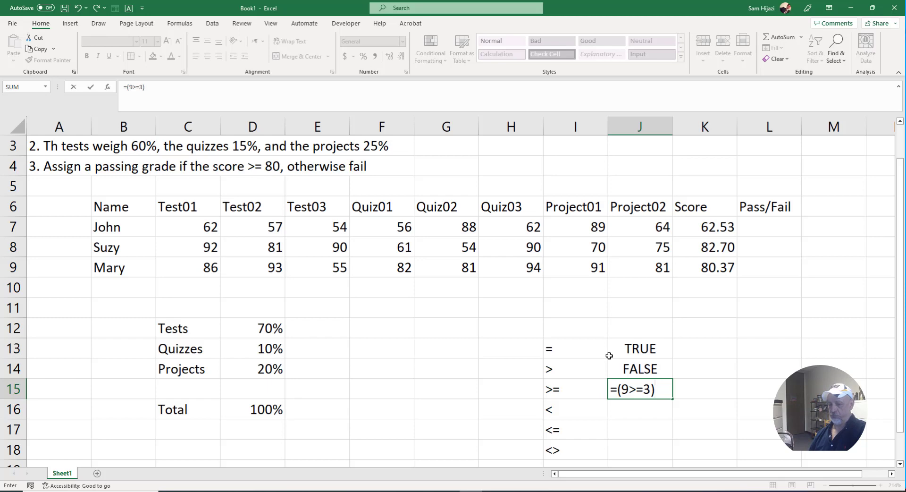
key("Return")
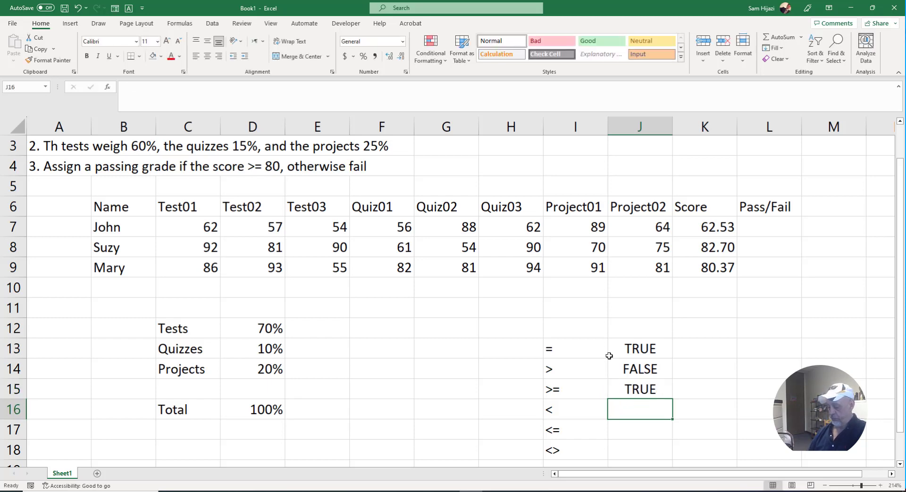
Step: Demonstrate the less-than operator with the formula =(9<44) in J16
type("=(9")
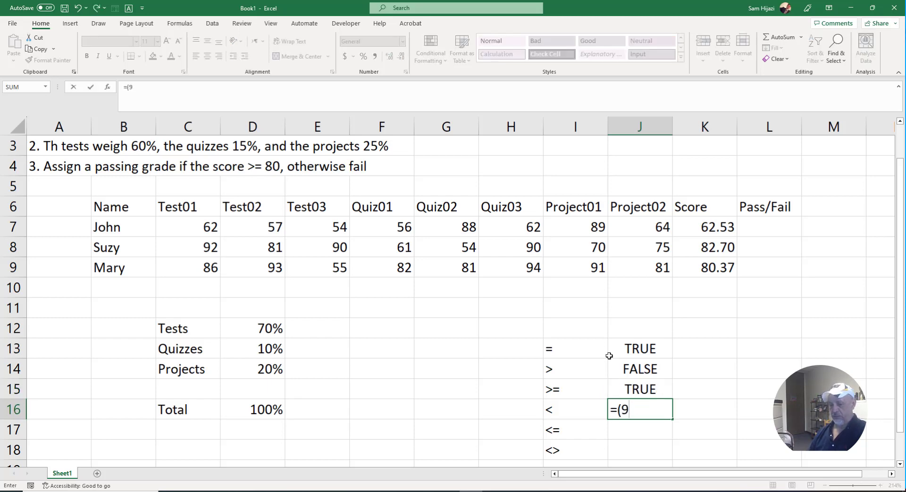
type(",")
type("<")
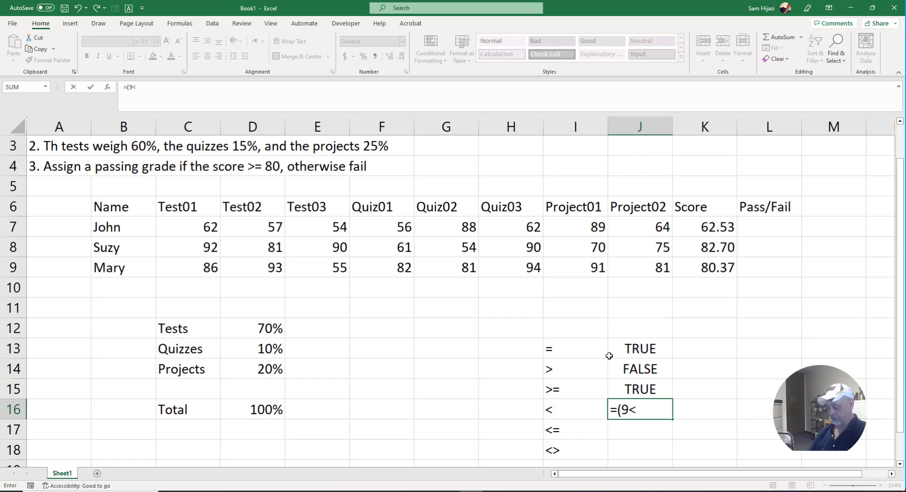
type("44)")
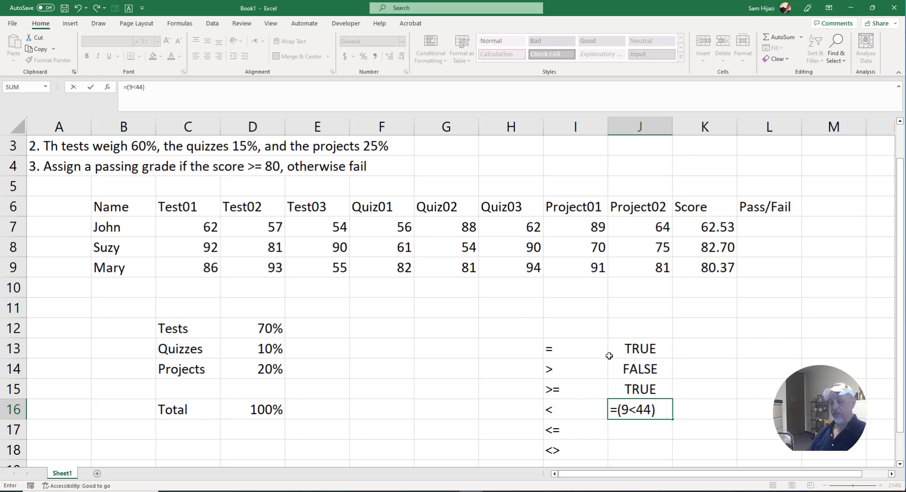
key("Return")
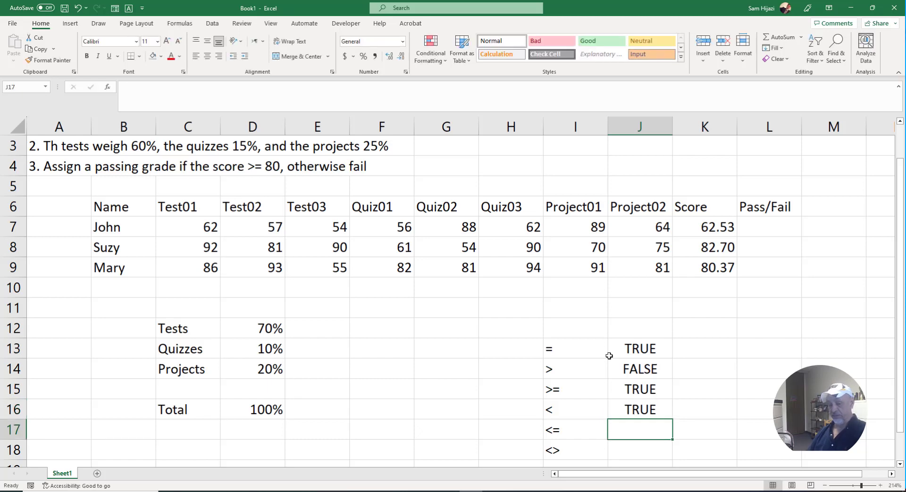
Step: Write a formula in J17 that compares two first names as quoted text with the greater-than operator
type("=")
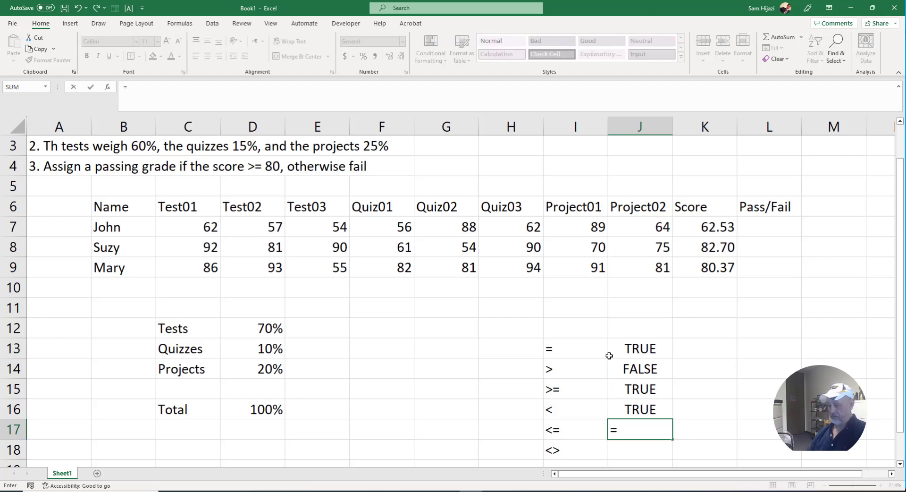
type("(")
type("z")
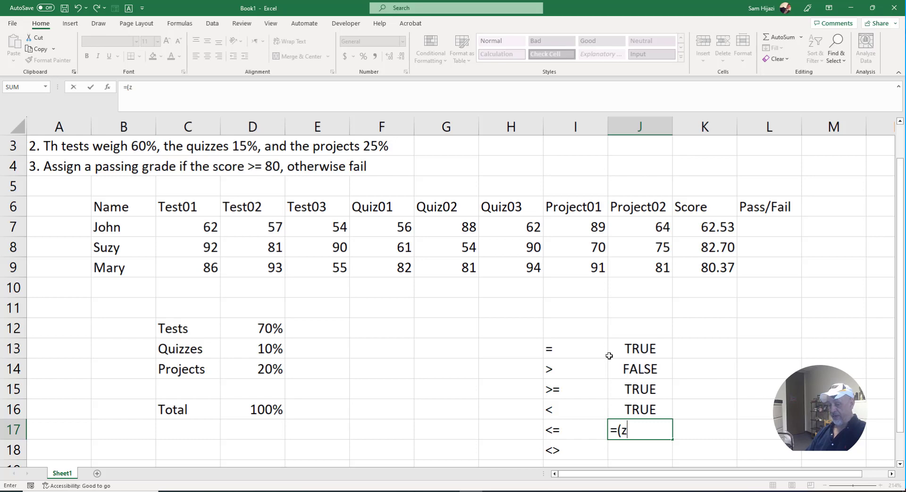
key("BackSpace")
type("\"")
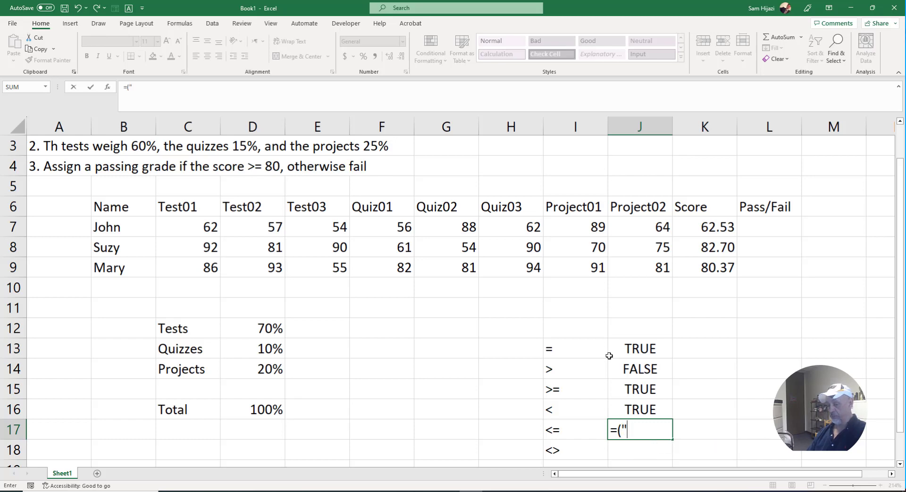
type("Zack")
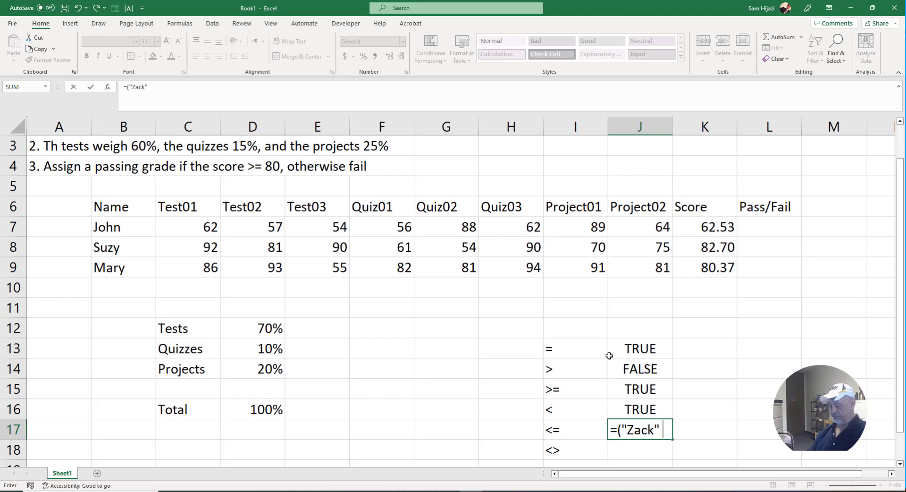
type("\" >")
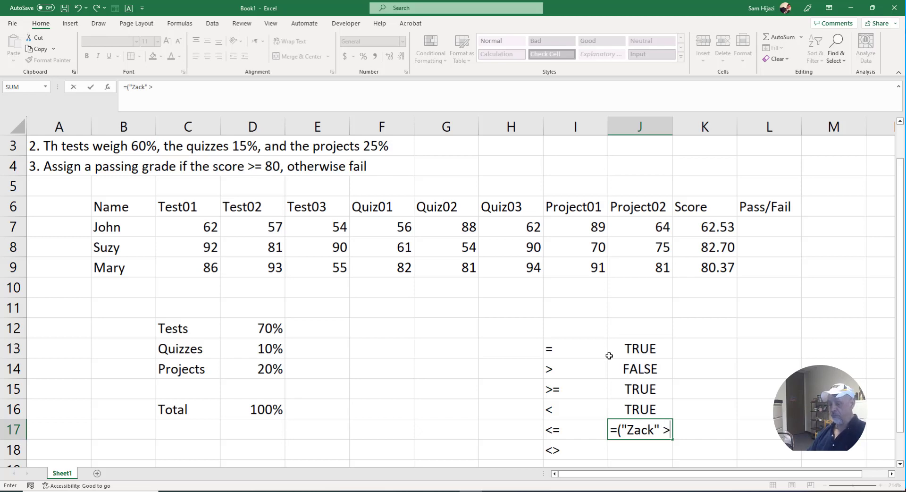
type(" \"Chirst")
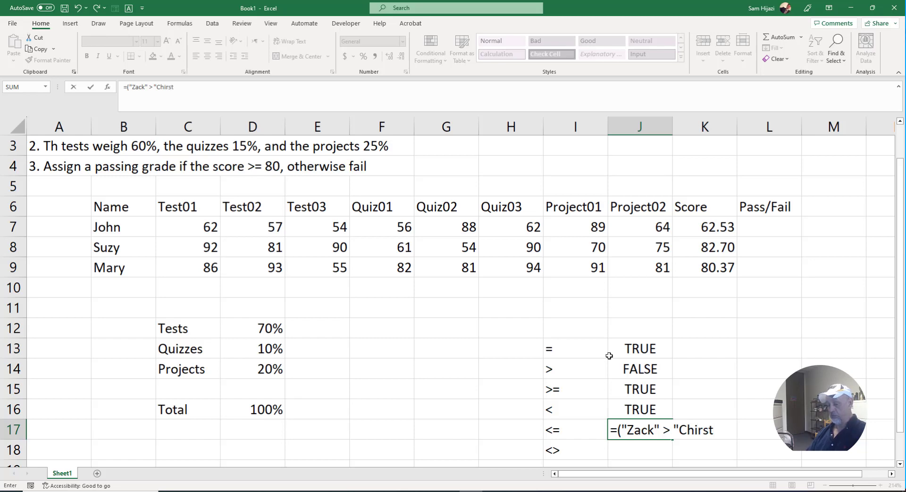
type("phore")
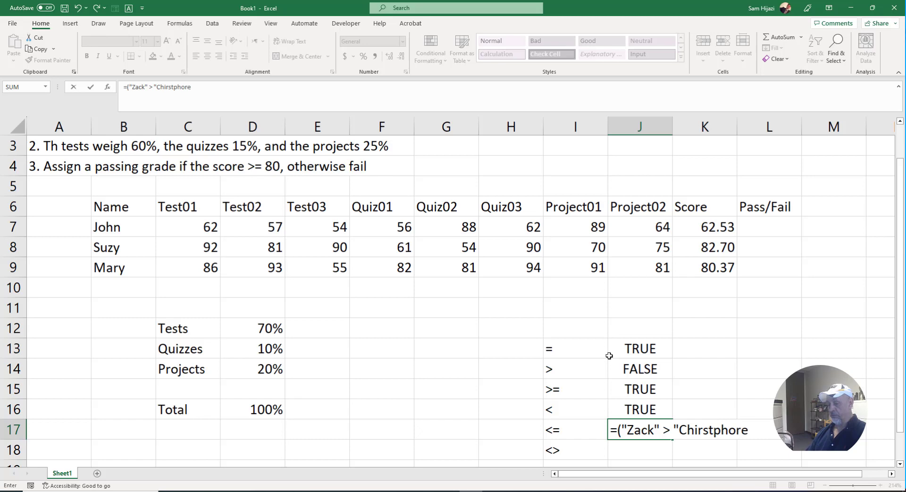
type("\")")
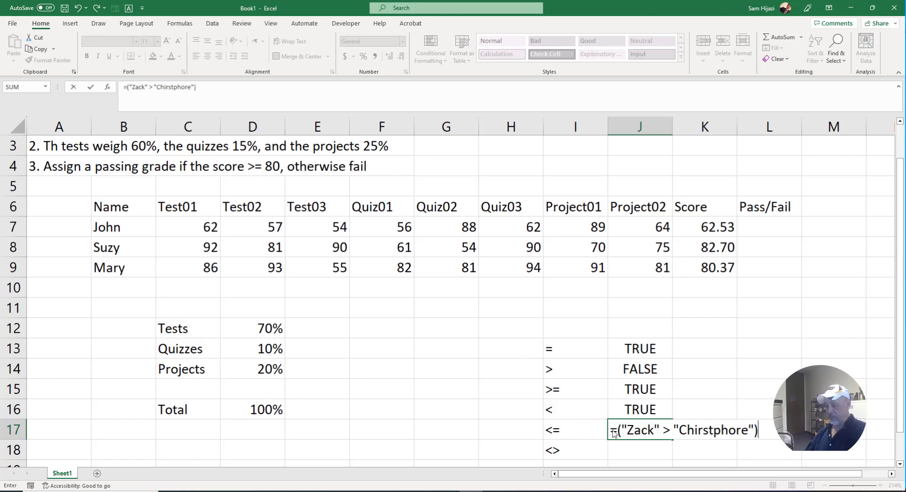
Step: Change the comparison operator between the two quoted names in J17 to <= and commit the formula
left_click(635, 429)
left_click_drag(678, 430, 687, 429)
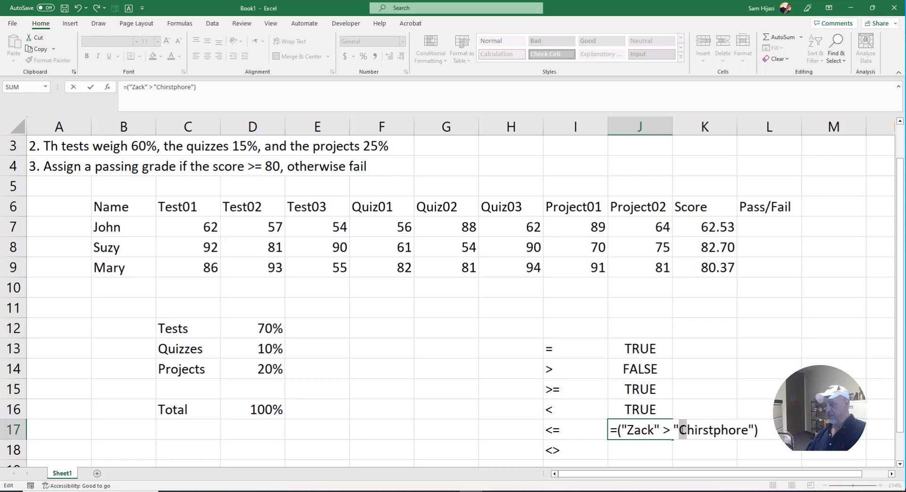
left_click(672, 431)
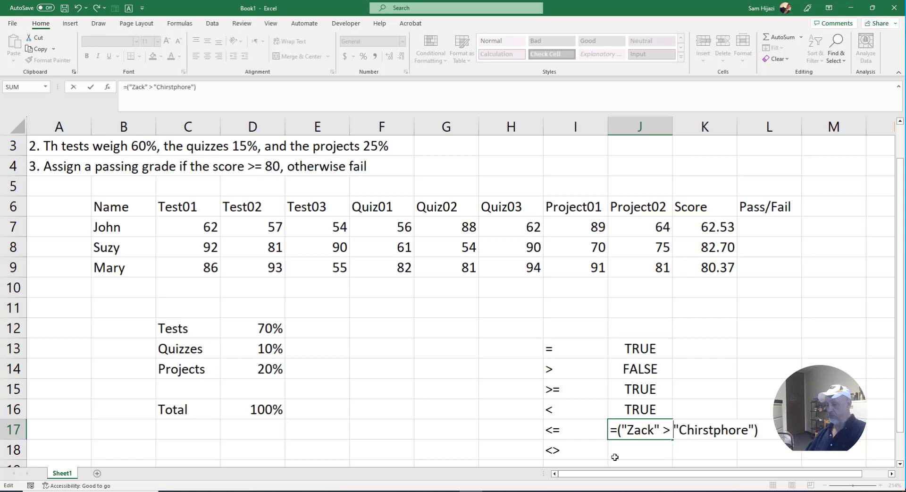
key("BackSpace")
key("BackSpace")
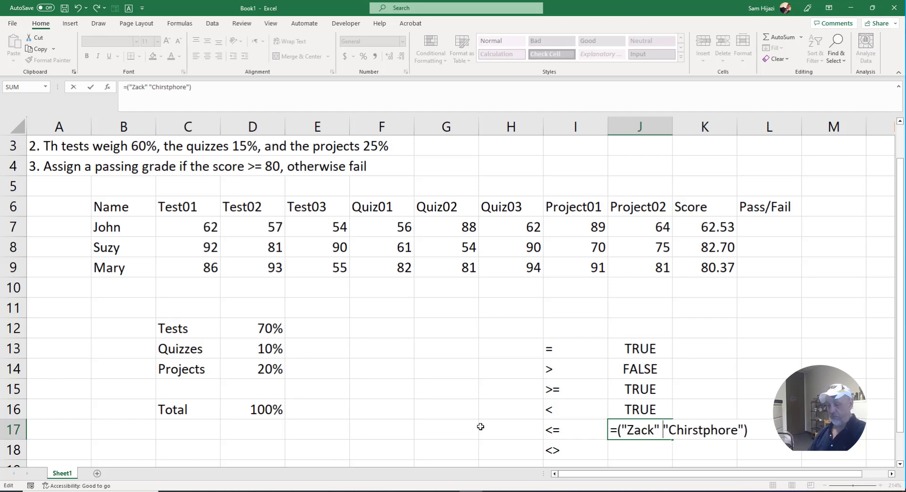
type("<=")
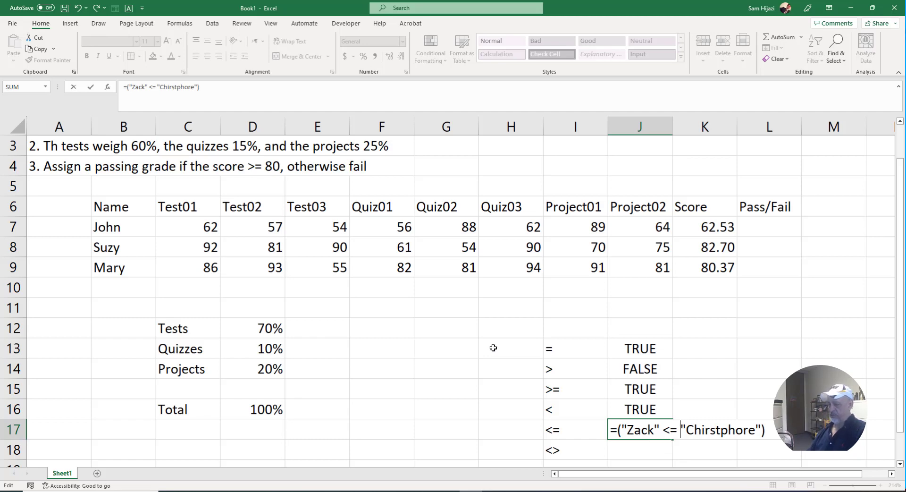
key("Return")
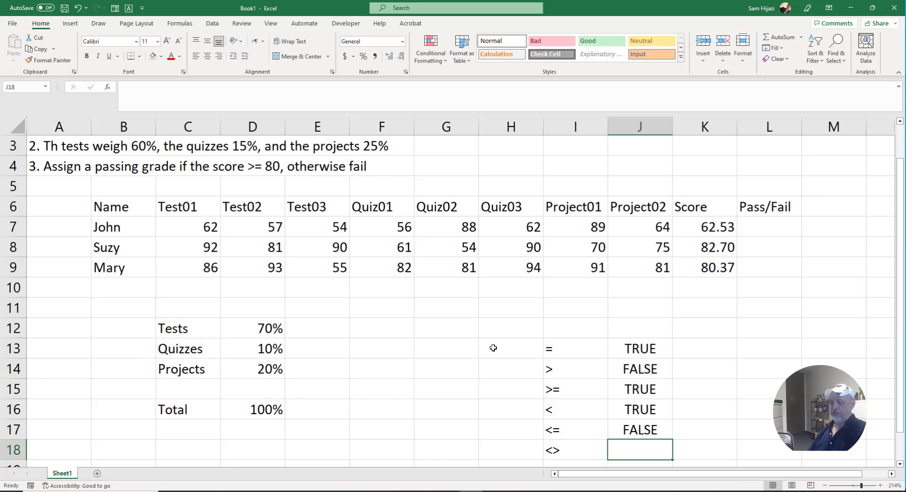
Step: Demonstrate the not-equal operator with the formula =("F"<>"C") in J18 and reopen it to review the comparison
type("=")
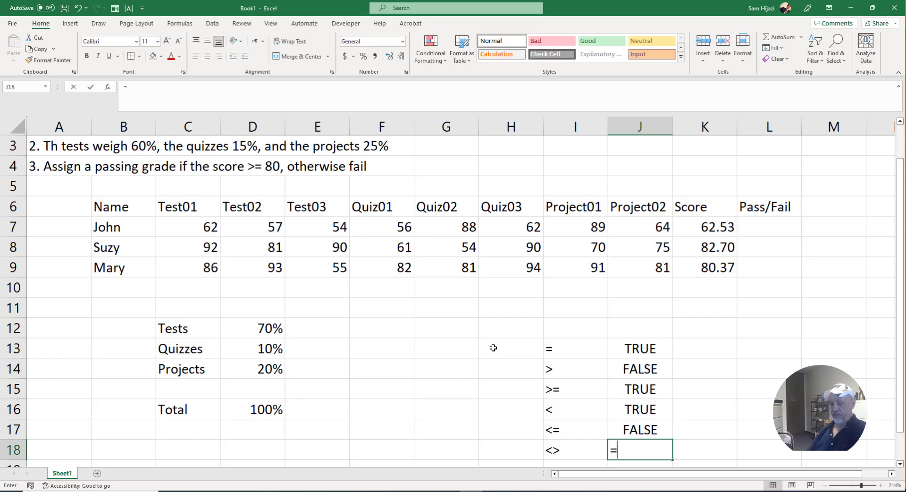
type("(\"F")
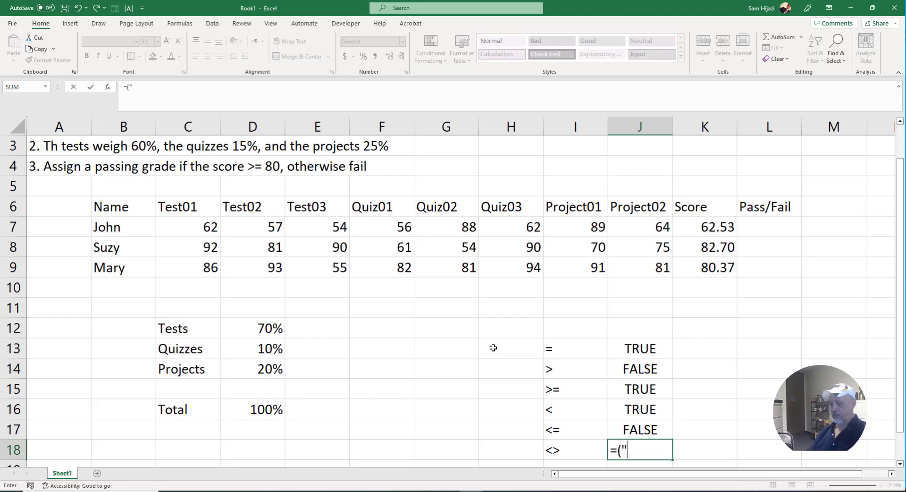
type("\"")
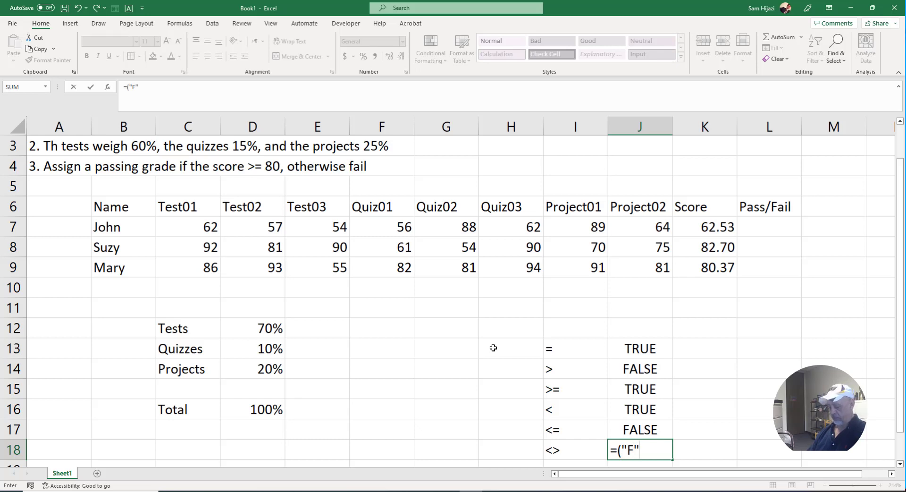
type("<>")
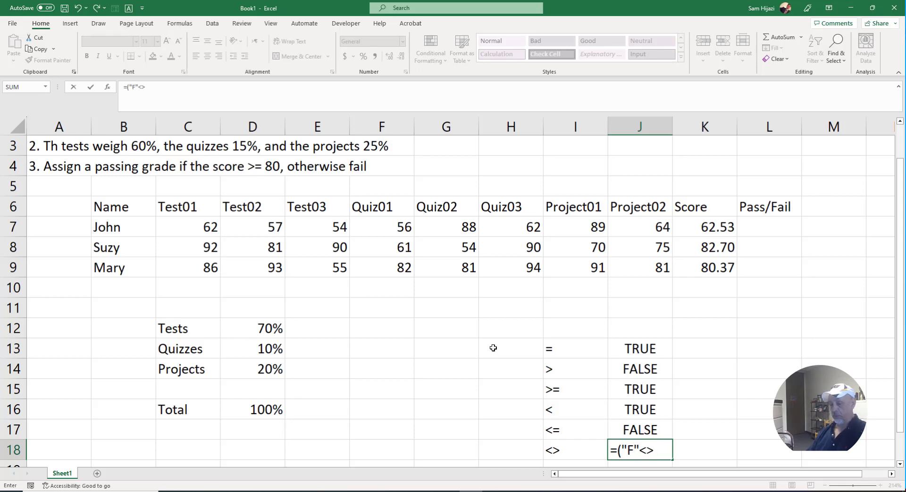
type("\"C\"")
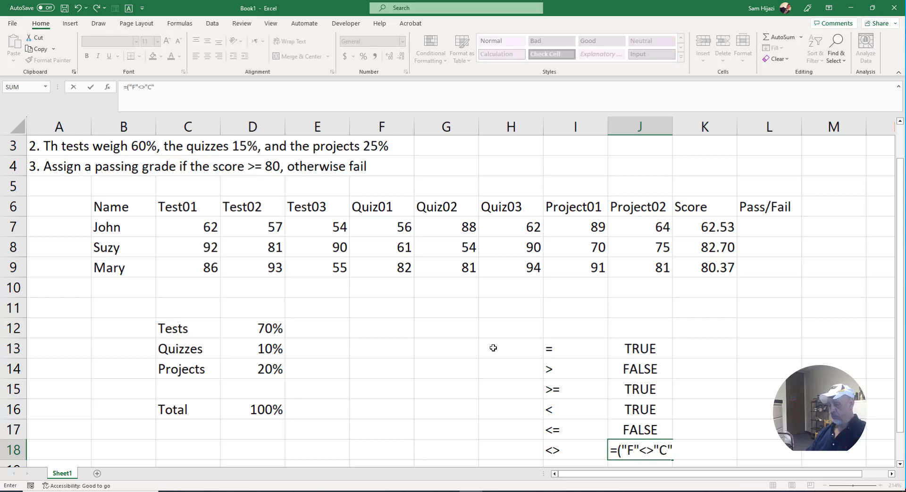
type(")")
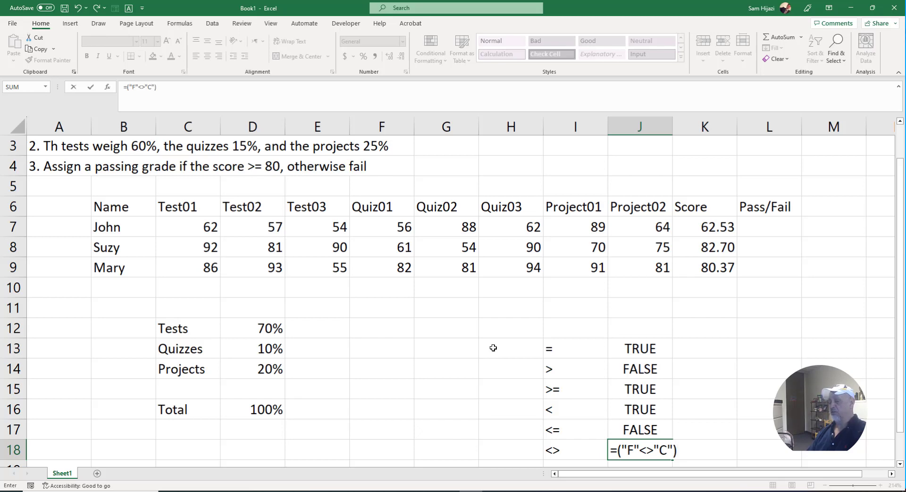
key("Return")
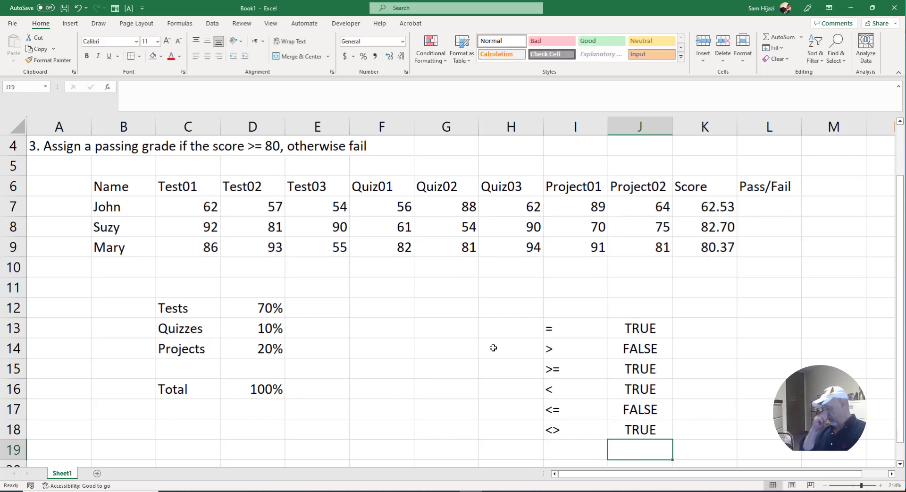
left_click(638, 428)
double_click(638, 429)
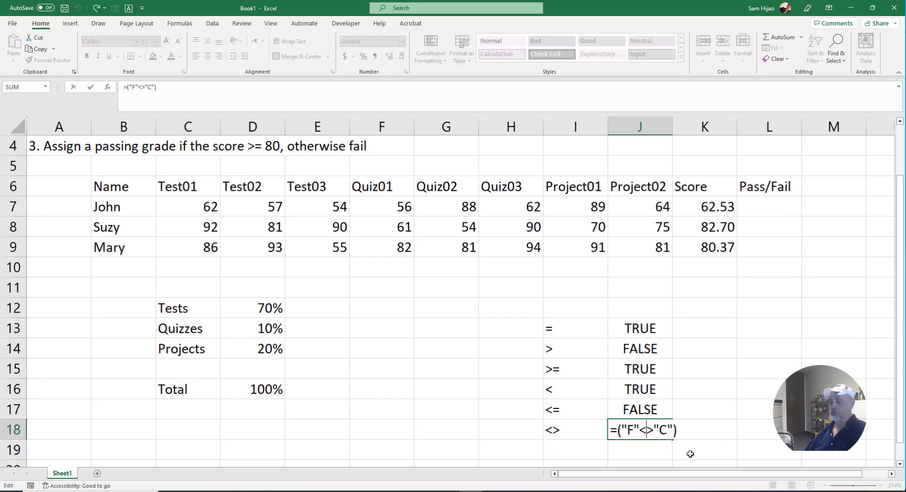
left_click(644, 435)
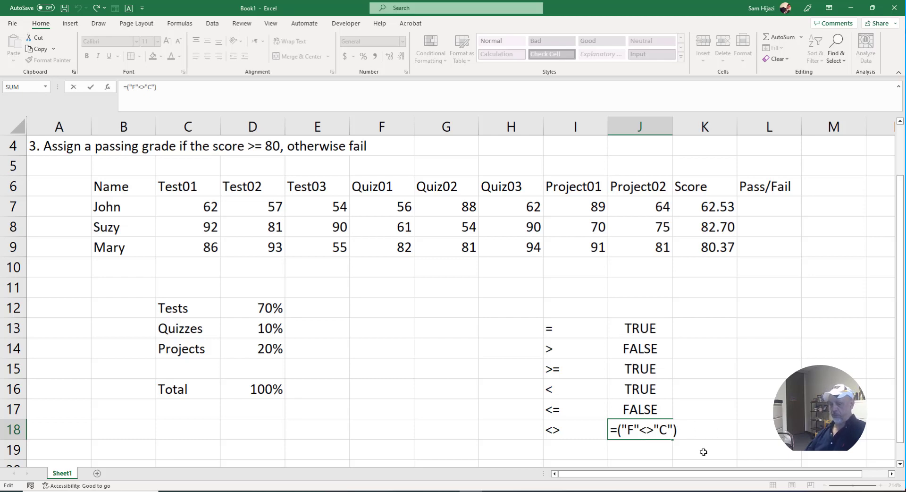
key("Return")
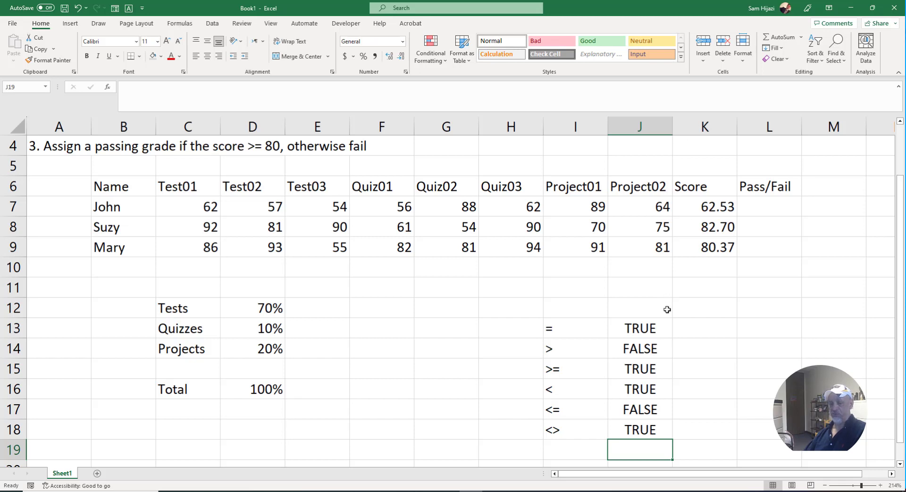
Step: Start an IF formula in L7 with the logical test K7>=80 for the first student's score
left_click(759, 209)
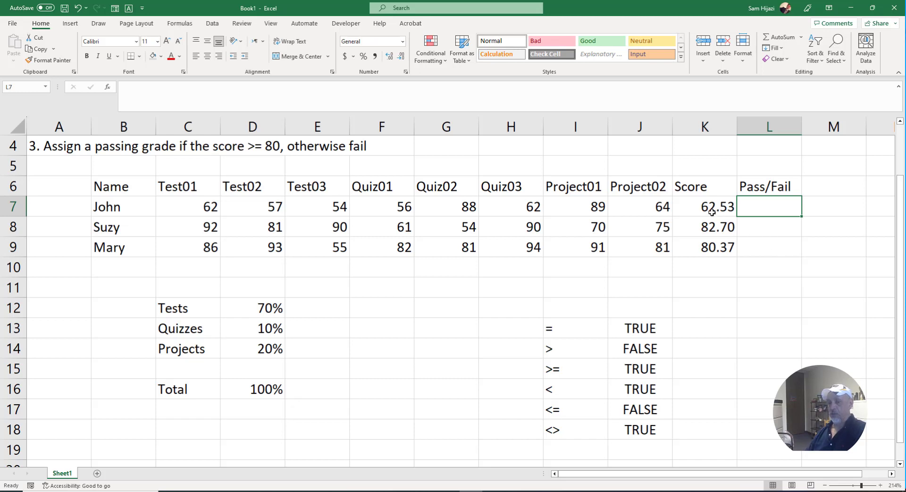
type("=")
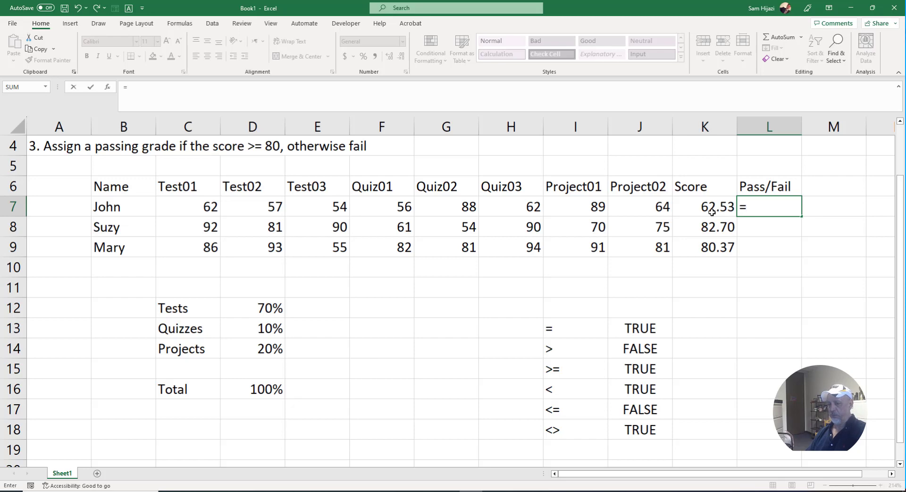
type("I")
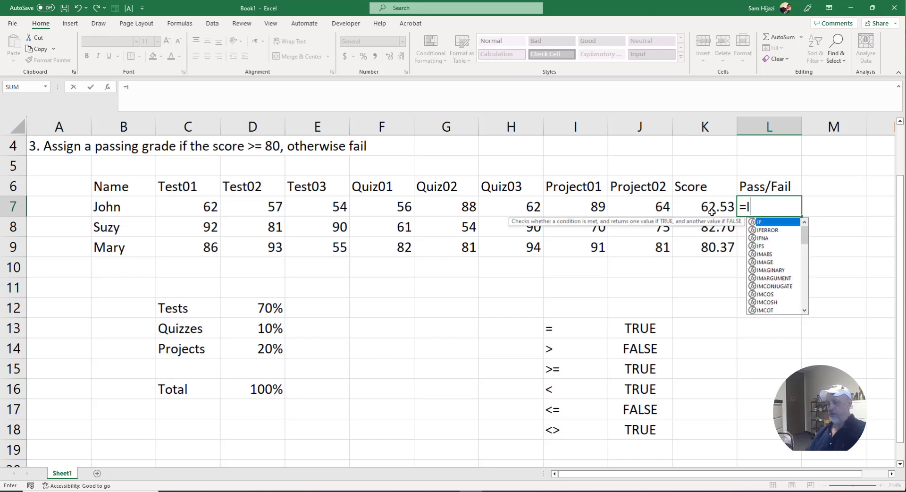
type("F")
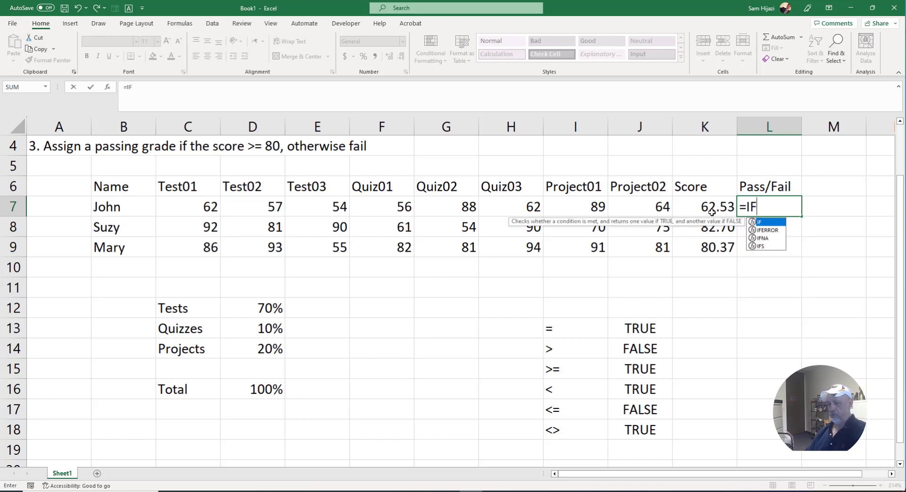
type("(")
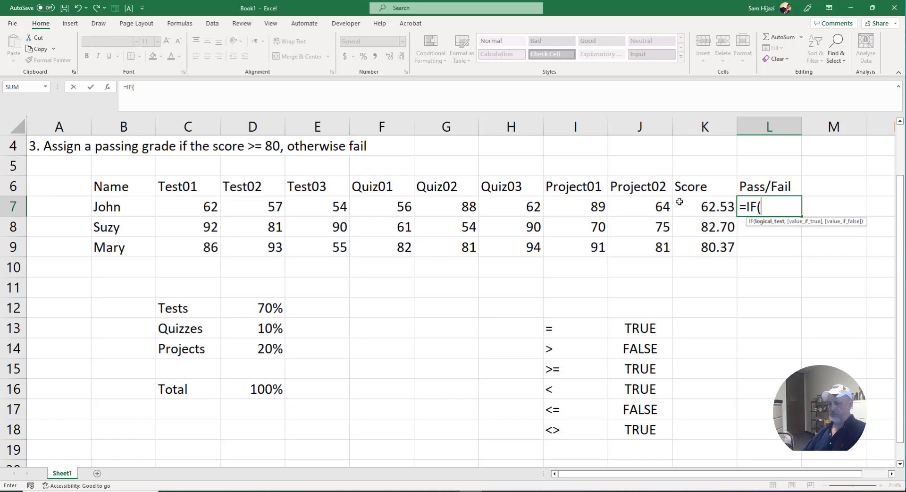
left_click(695, 206)
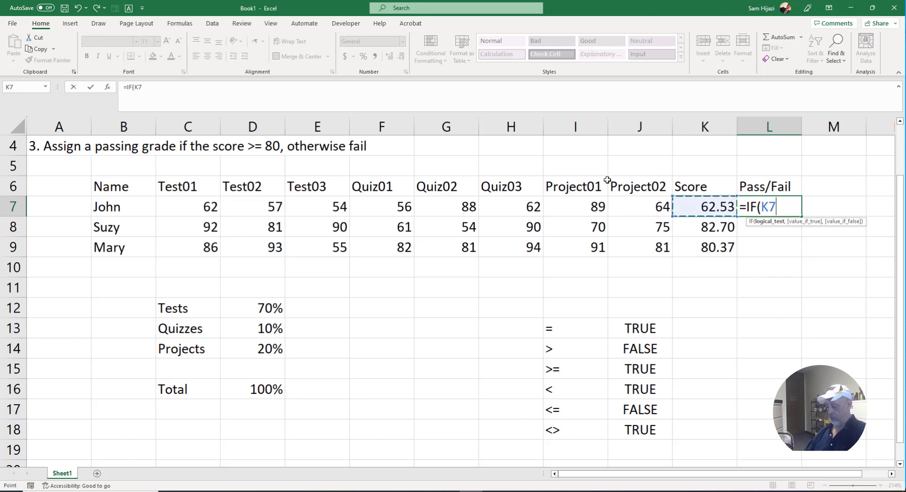
type(">=")
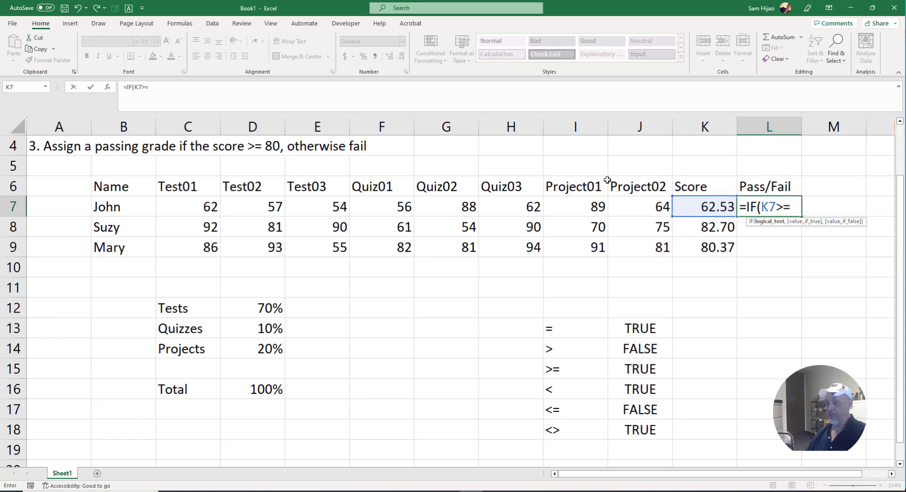
type("8")
key("BackSpace")
type("80")
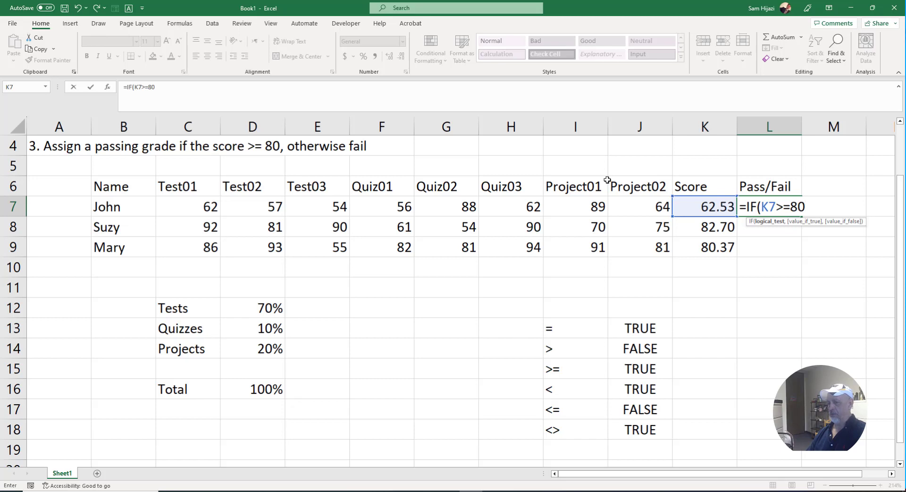
Step: Complete the IF formula in L7 so it returns "P" when true and "F" when false, review its arguments, and commit it
type(",")
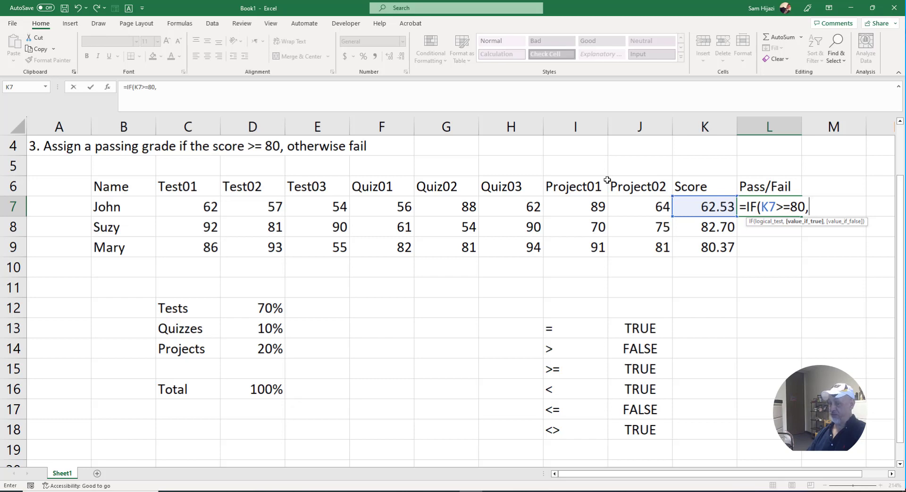
type("\"")
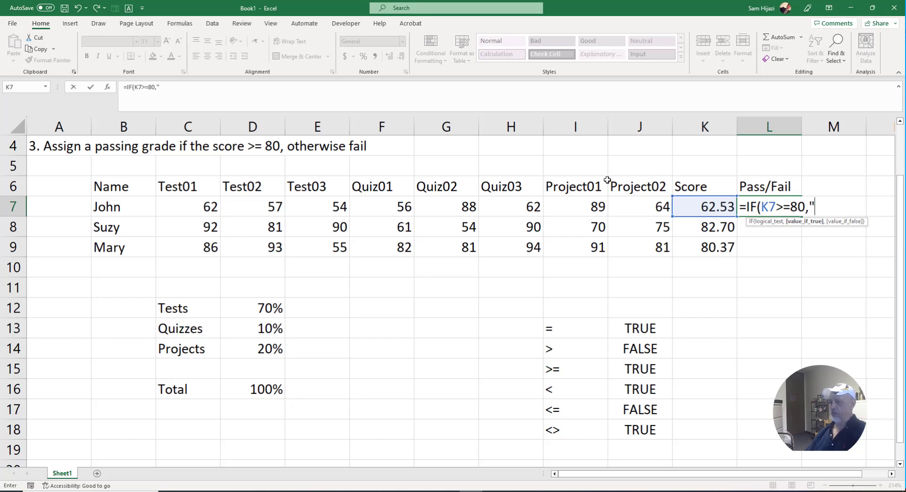
type("P\",")
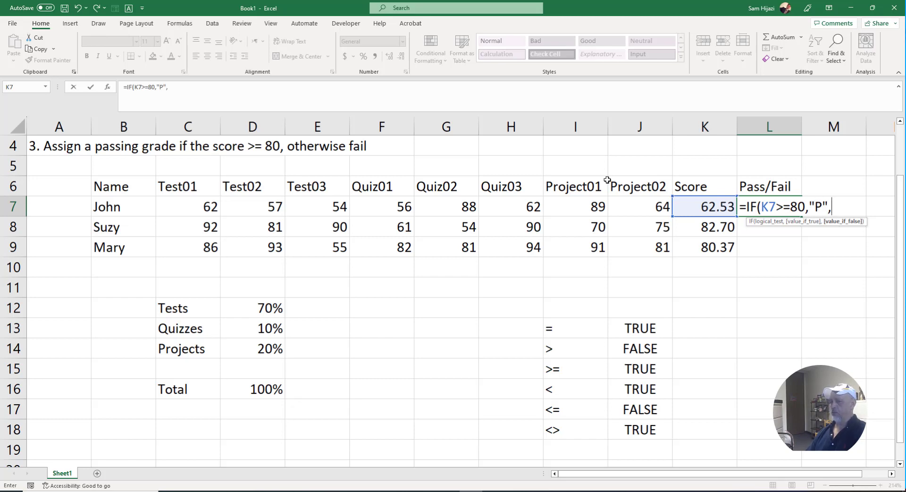
type("\"F\")")
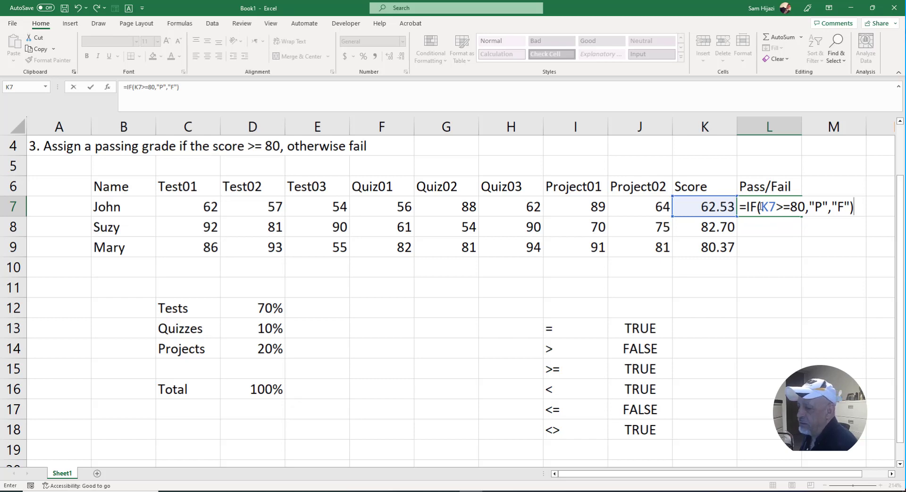
left_click_drag(759, 206, 804, 206)
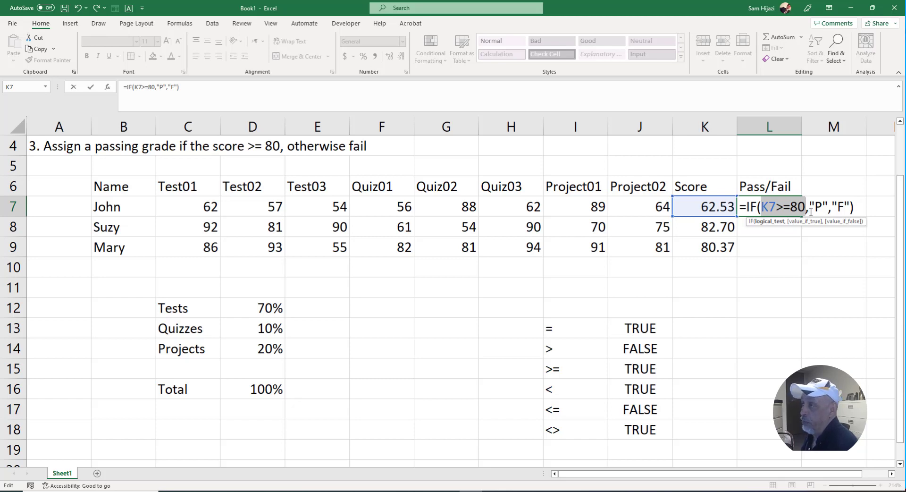
double_click(817, 207)
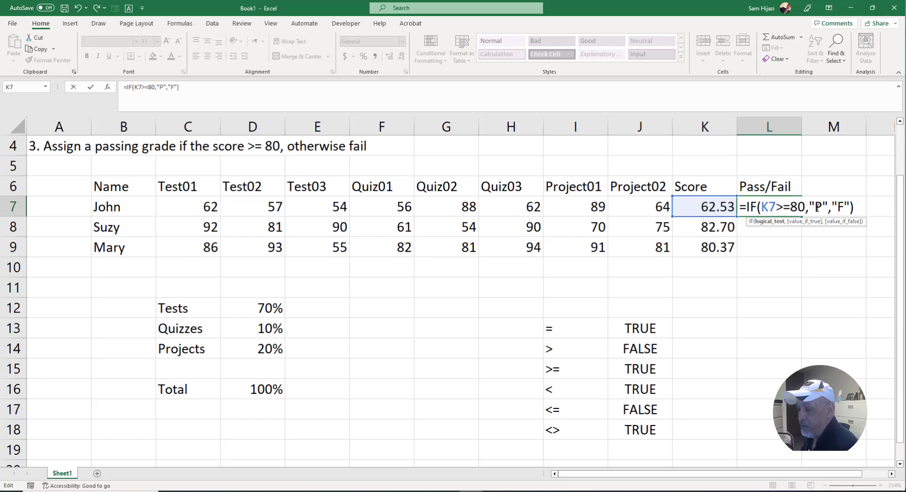
left_click(833, 207)
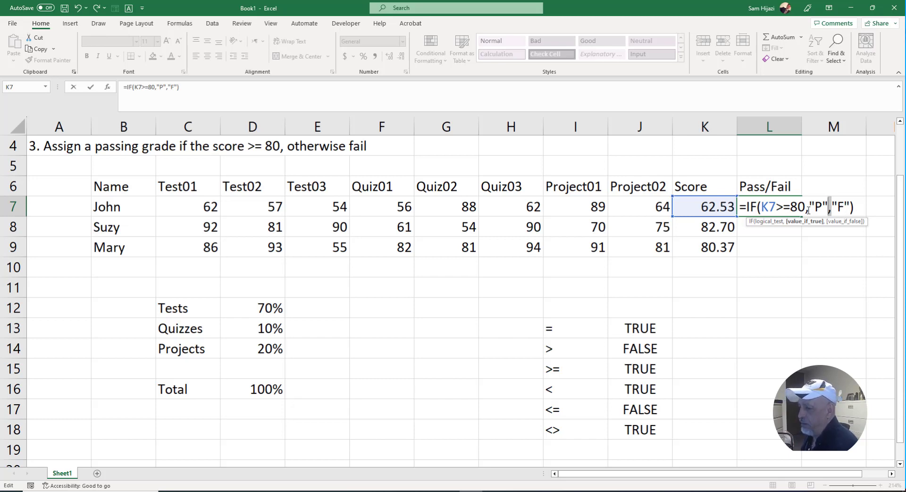
mouse_move(810, 208)
left_mouse_down()
mouse_move(770, 209)
mouse_move(808, 212)
left_mouse_up()
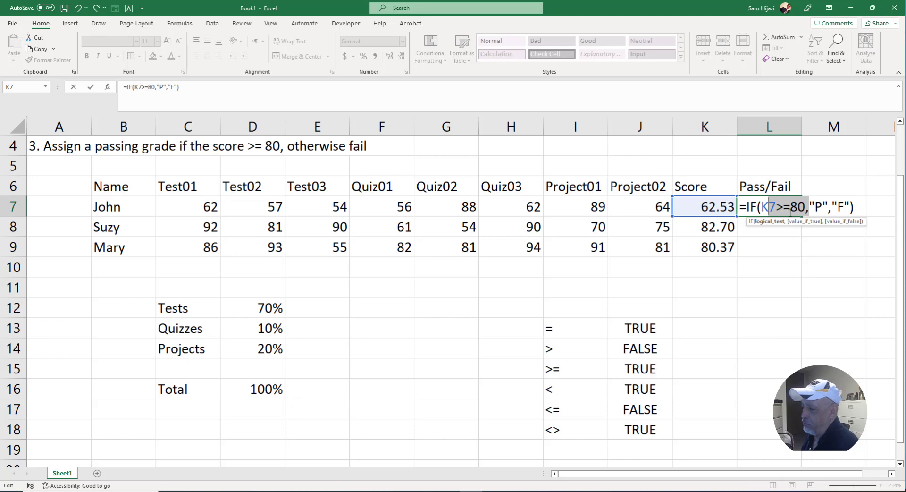
left_click_drag(826, 206, 849, 206)
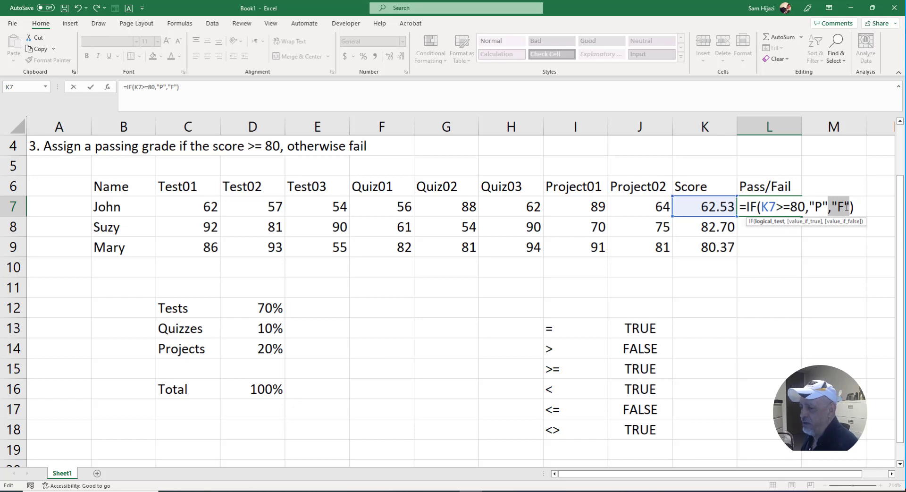
key("Return")
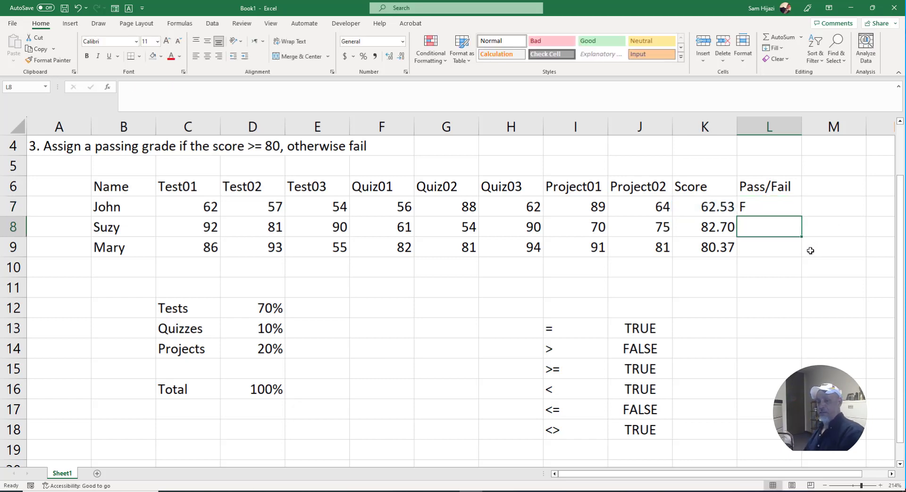
Step: Copy the pass/fail formula from L7 down through L9 for the remaining students
key("Up")
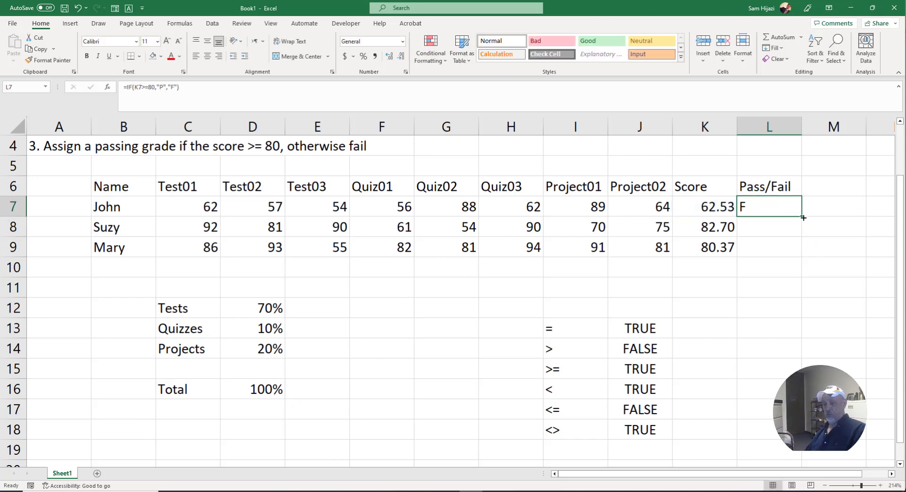
left_click_drag(803, 217, 801, 237)
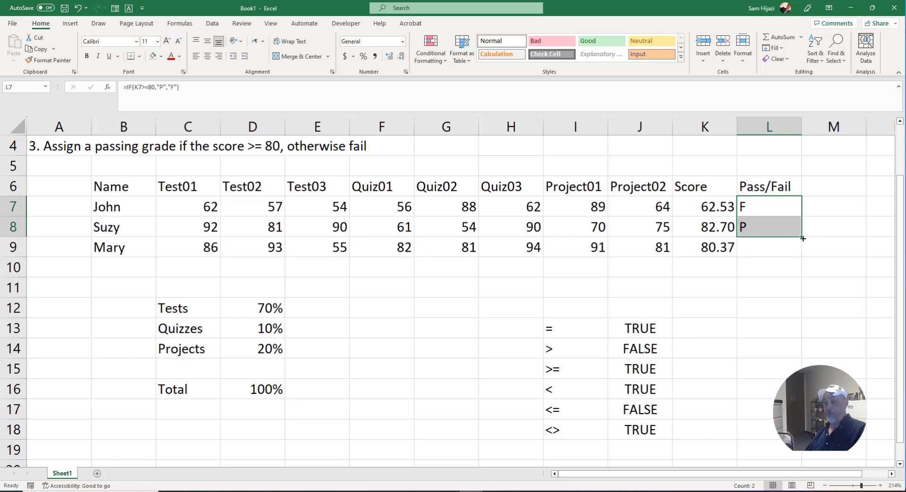
left_click_drag(802, 237, 801, 257)
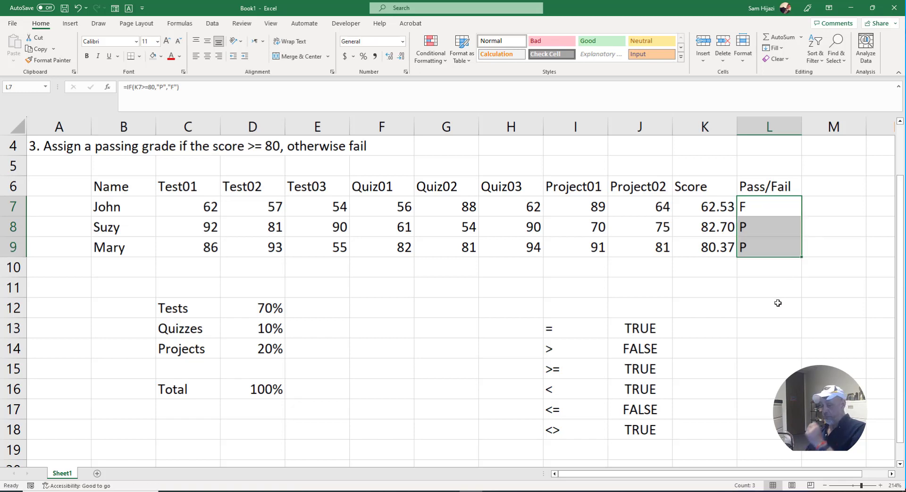
Step: Change the third student's Test01 score in C9 to 0 and check the recalculated score in K9
left_click(215, 248)
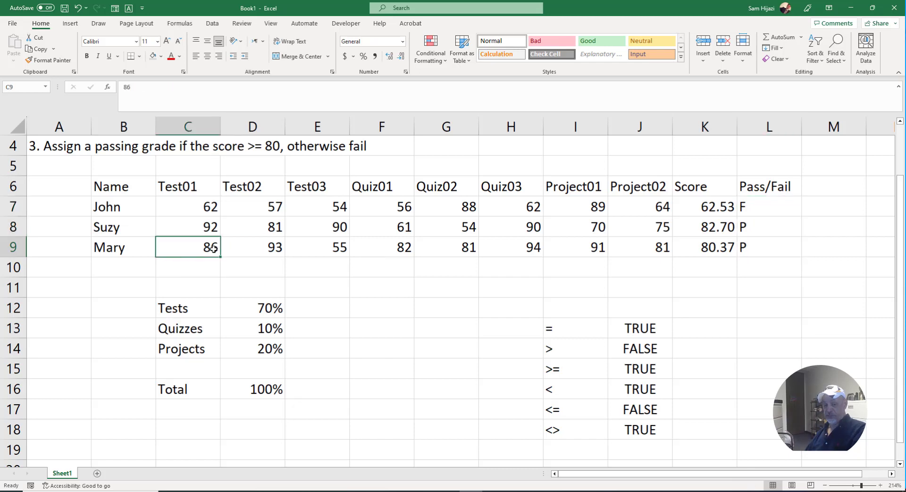
type("0")
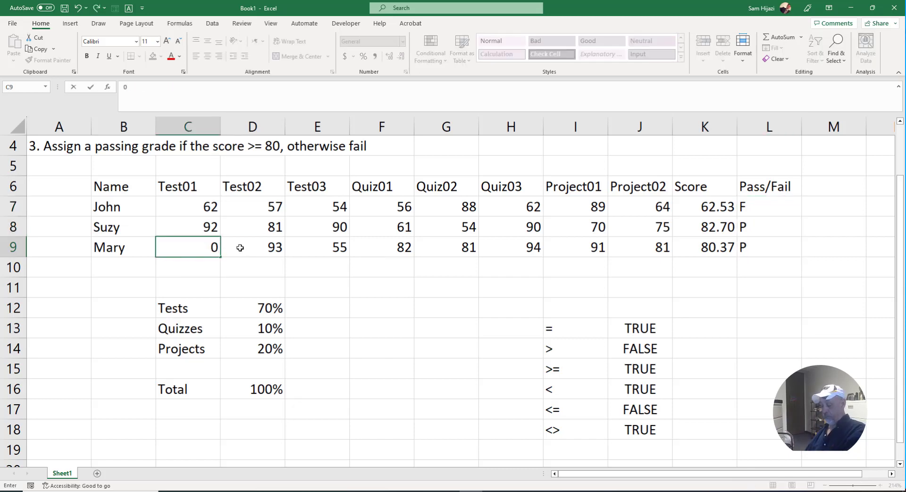
key("Return")
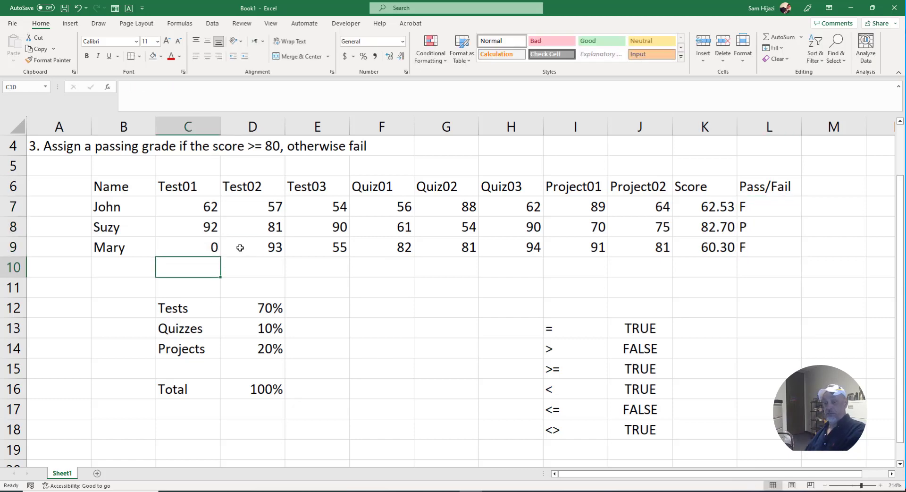
left_click(707, 250)
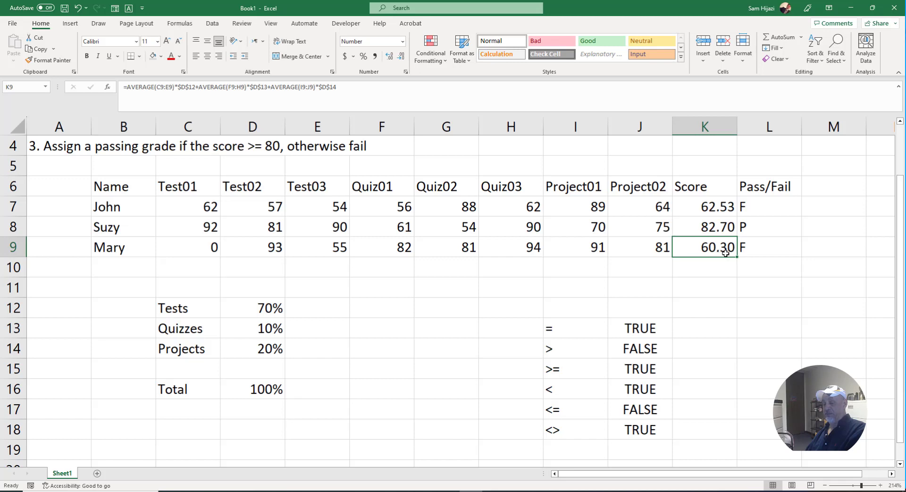
Step: Center the pass/fail results in L7:L9 horizontally and make them bold
left_click_drag(746, 205, 748, 251)
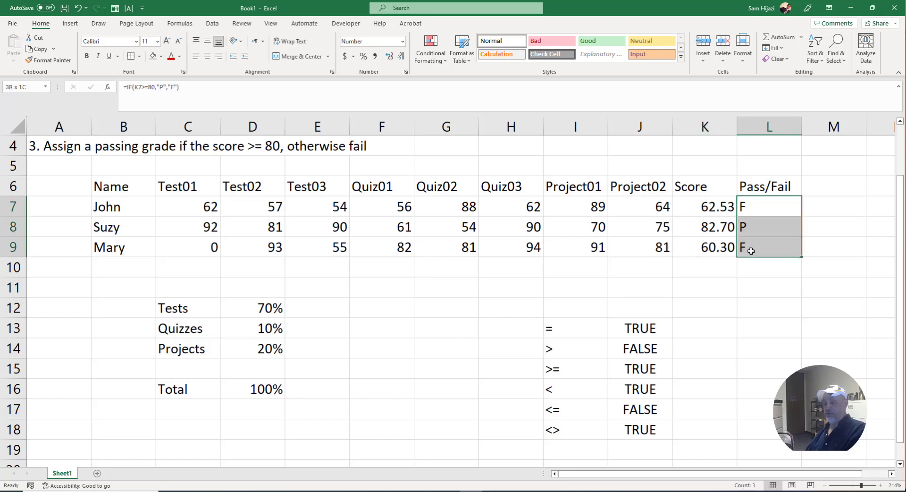
left_click(208, 56)
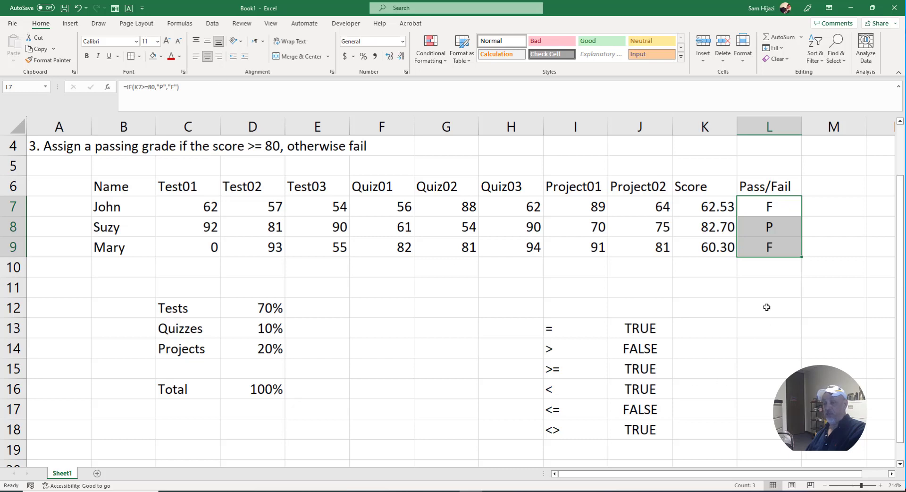
left_click(87, 57)
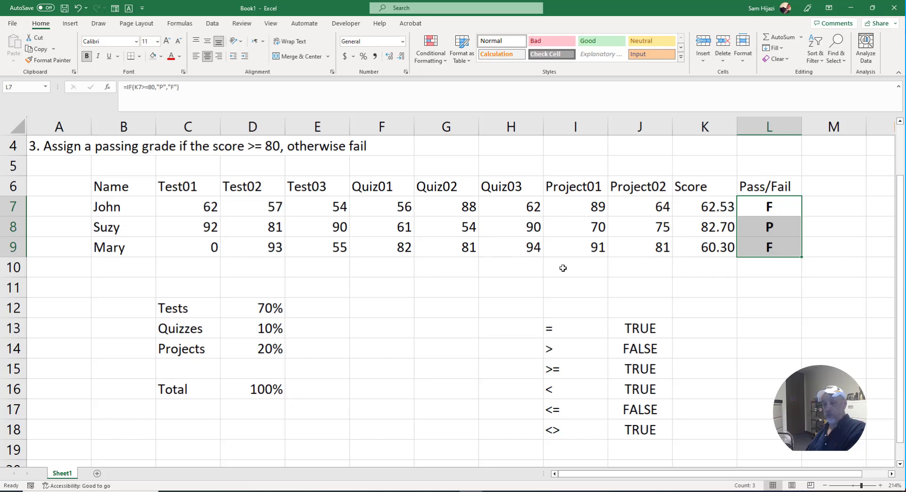
Step: Format the name column B6:B9 with a black fill and white font
left_click_drag(120, 189, 127, 246)
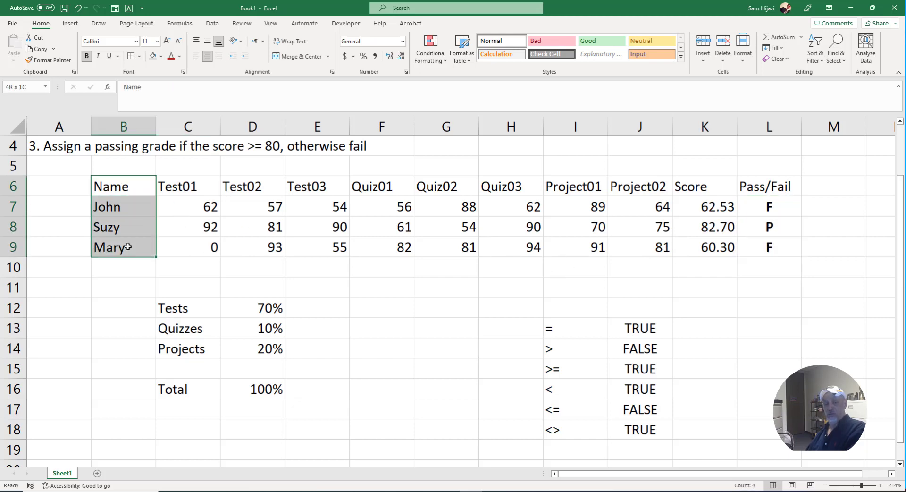
left_click(161, 57)
left_click(160, 82)
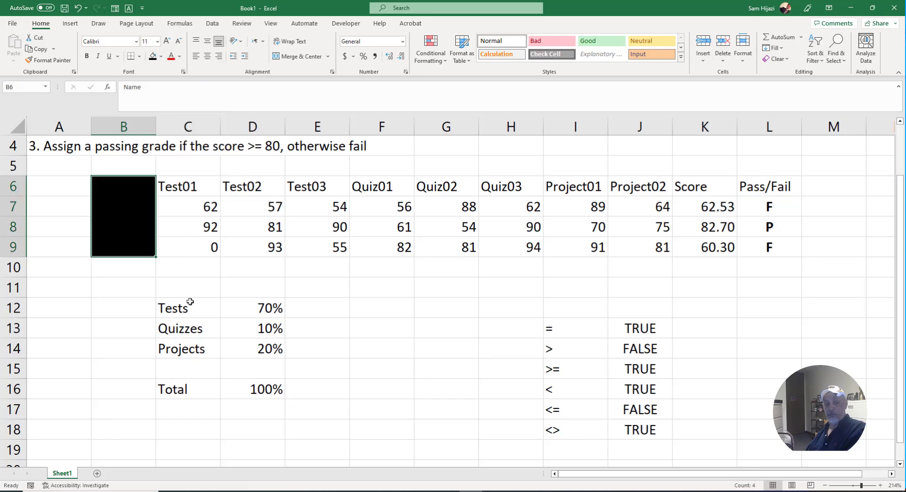
left_click(180, 56)
left_click(171, 95)
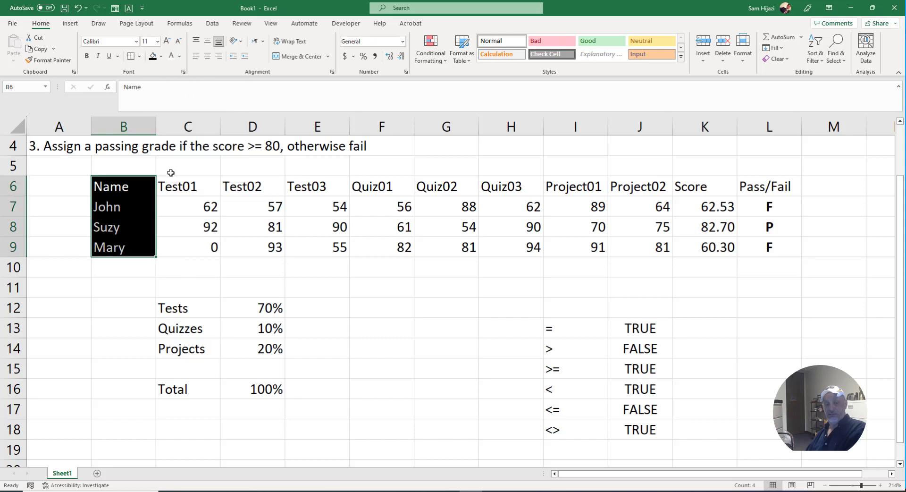
Step: Copy the formatting of the Name header in B6 to the other headers in C6:L6 with Format Painter
left_click(137, 185)
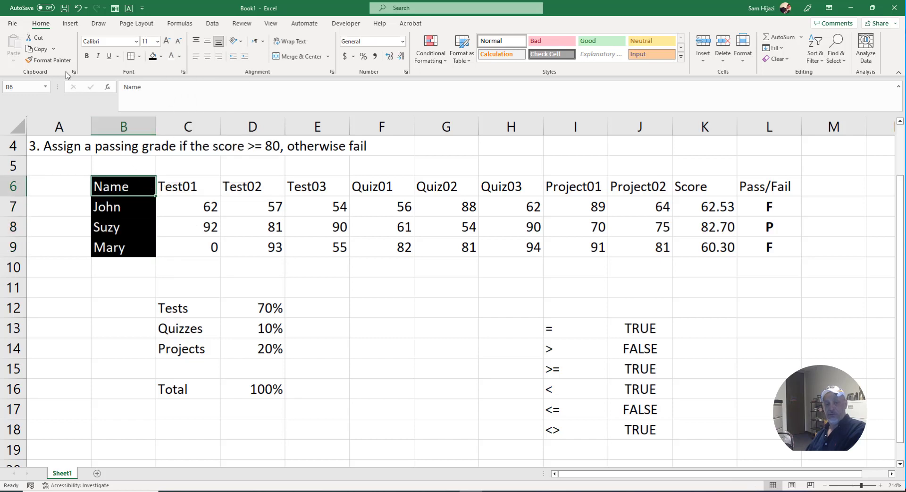
left_click(51, 60)
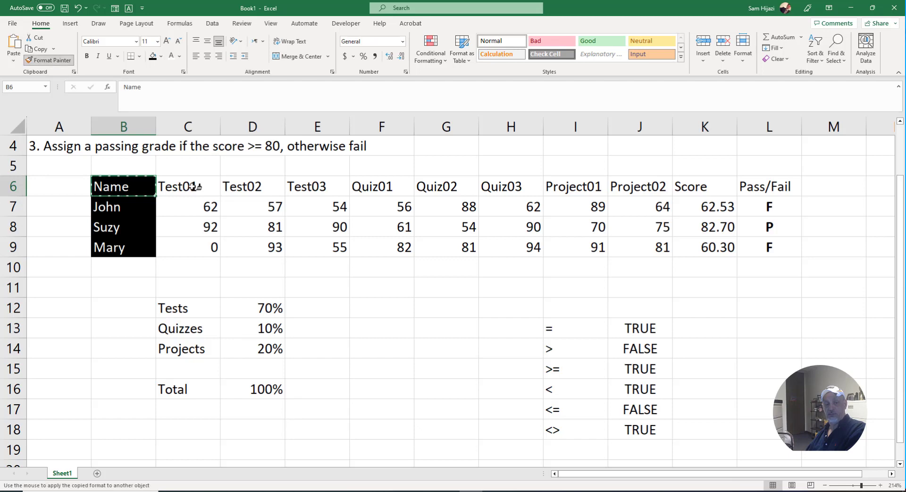
mouse_move(170, 185)
left_mouse_down()
mouse_move(679, 195)
mouse_move(769, 187)
left_mouse_up()
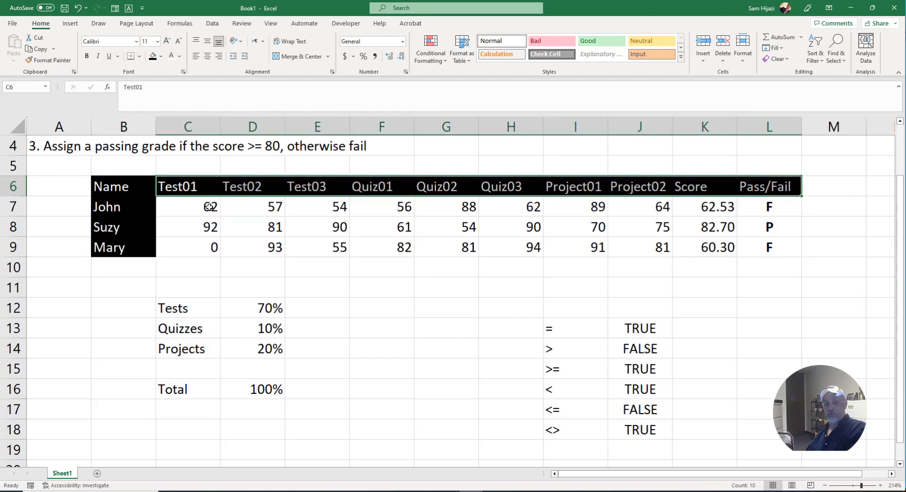
Step: Fill the score and result cells C7:L9 with the standard orange color
left_click_drag(212, 207, 750, 253)
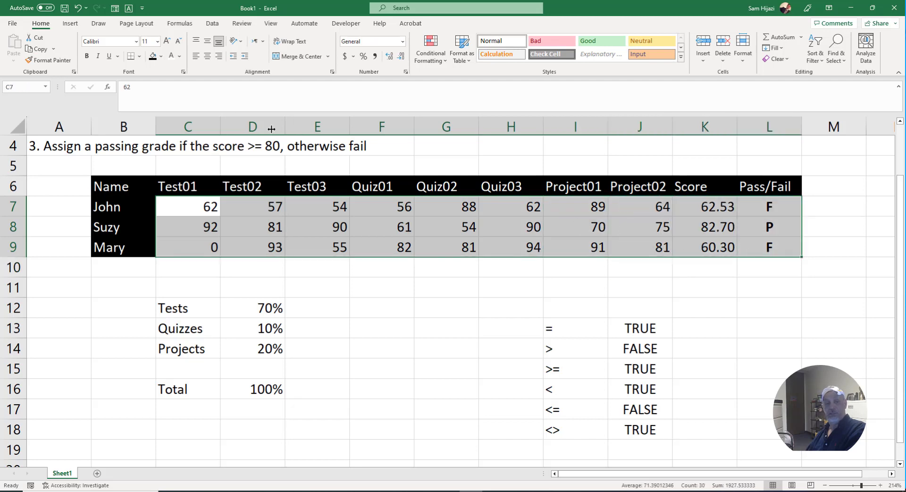
left_click(161, 56)
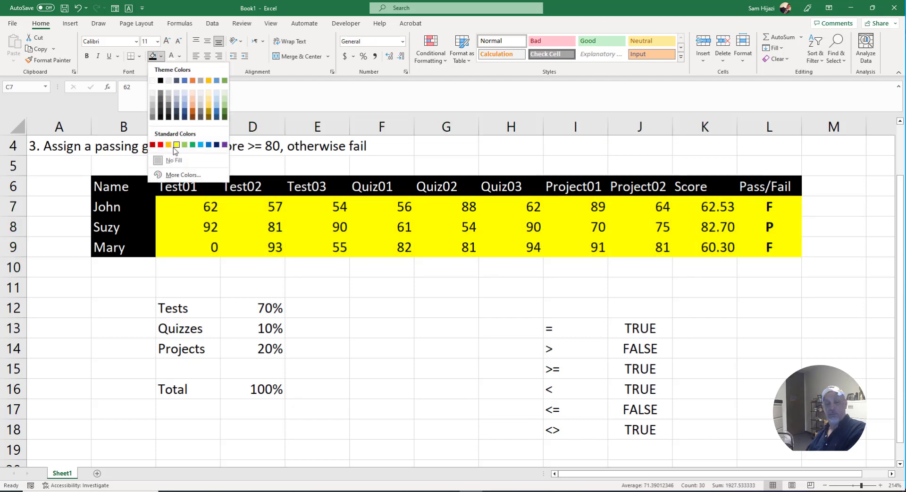
left_click(168, 145)
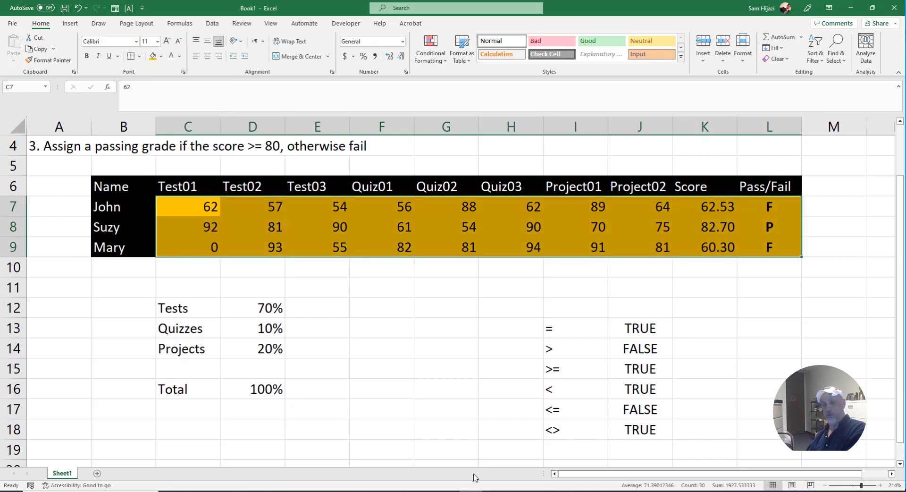